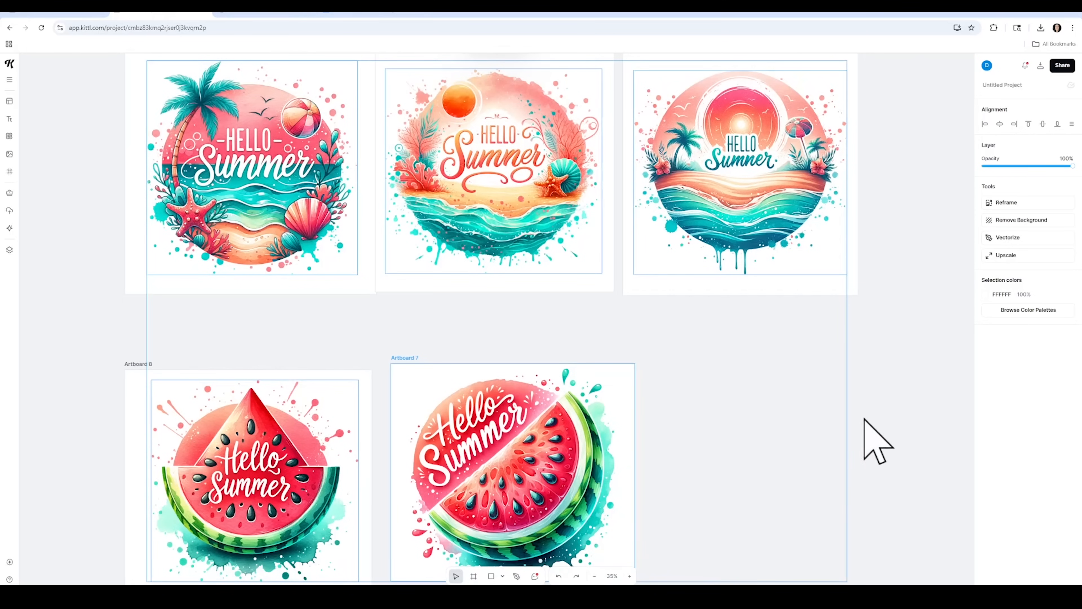
pyautogui.click(889, 435)
pyautogui.moveTo(75, 339); pyautogui.dragTo(514, 536)
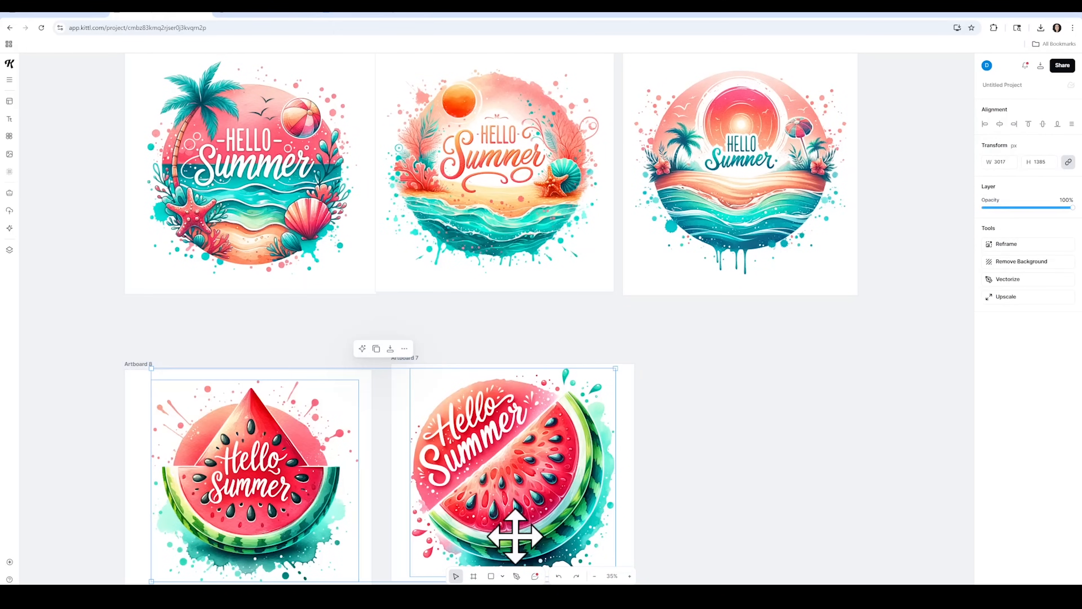
pyautogui.click(124, 411)
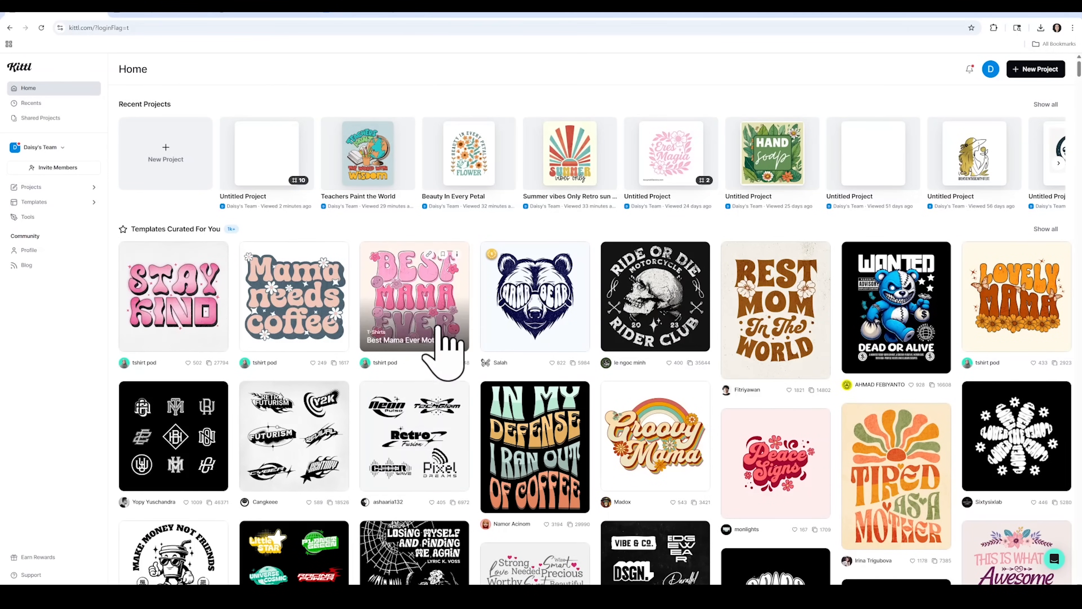
# Step: Look through the first rows of curated templates on the home page
pyautogui.scroll(-15, 511, 337)
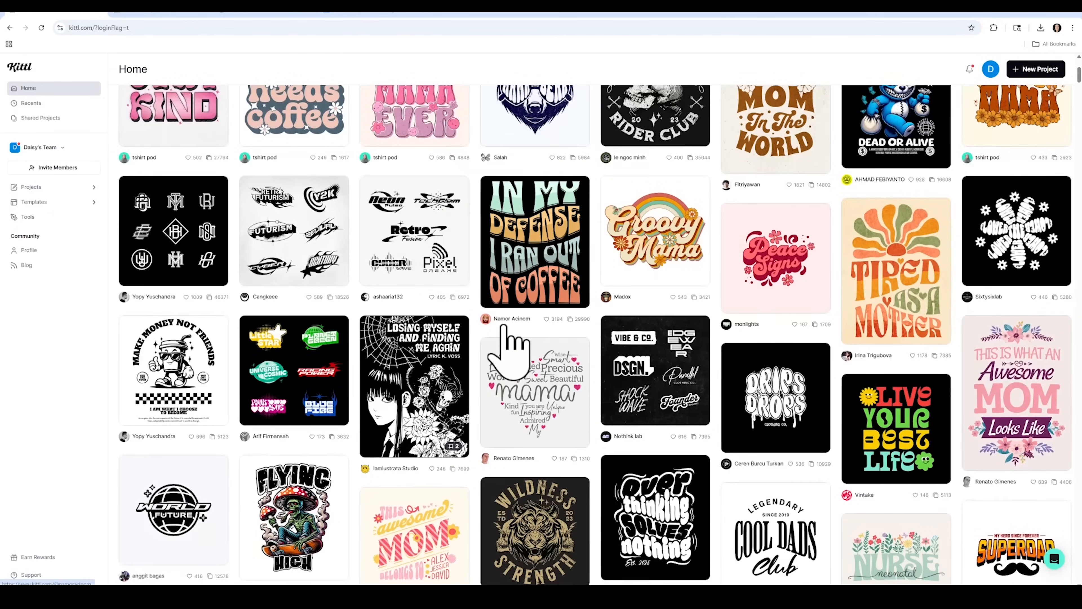
pyautogui.scroll(-16, 499, 324)
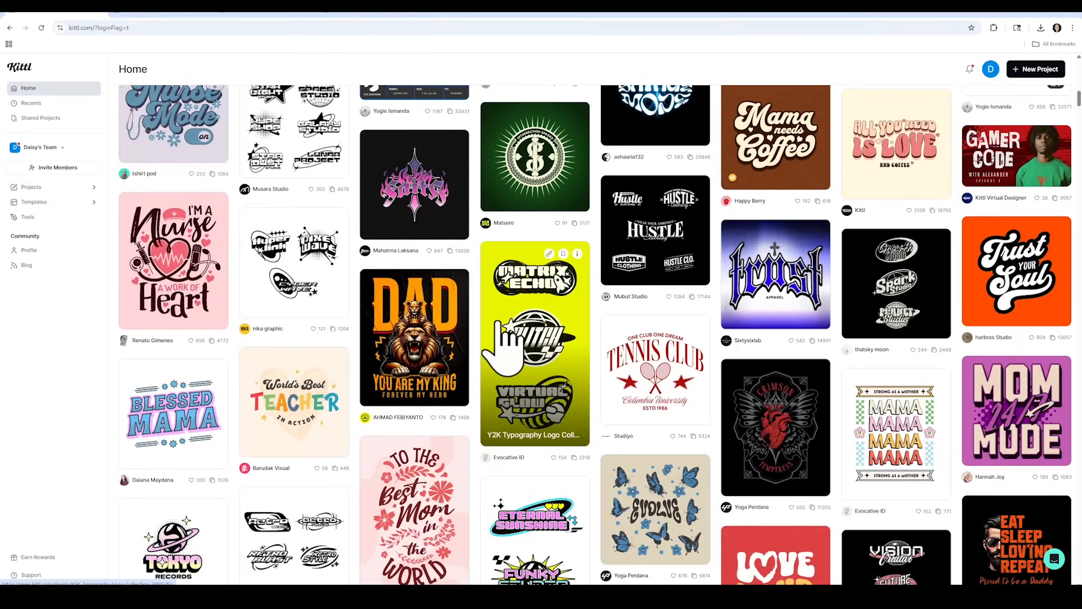
pyautogui.scroll(-10, 504, 345)
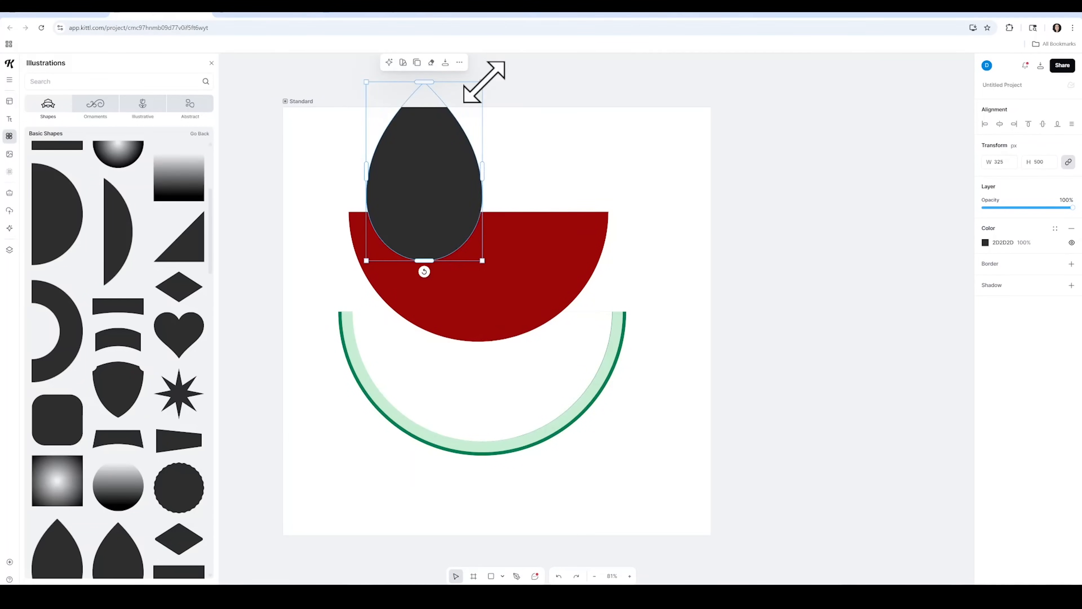
# Step: Shrink the black teardrop above the red half circle to the size of a watermelon seed
pyautogui.moveTo(483, 80); pyautogui.dragTo(430, 221)
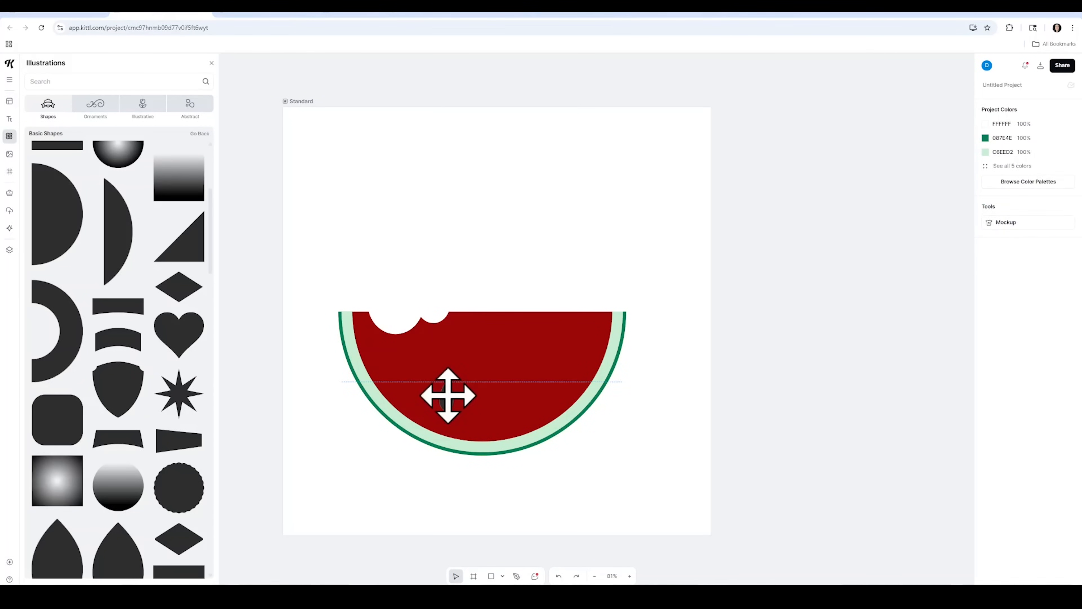
pyautogui.hotkey('ctrl', 'v')
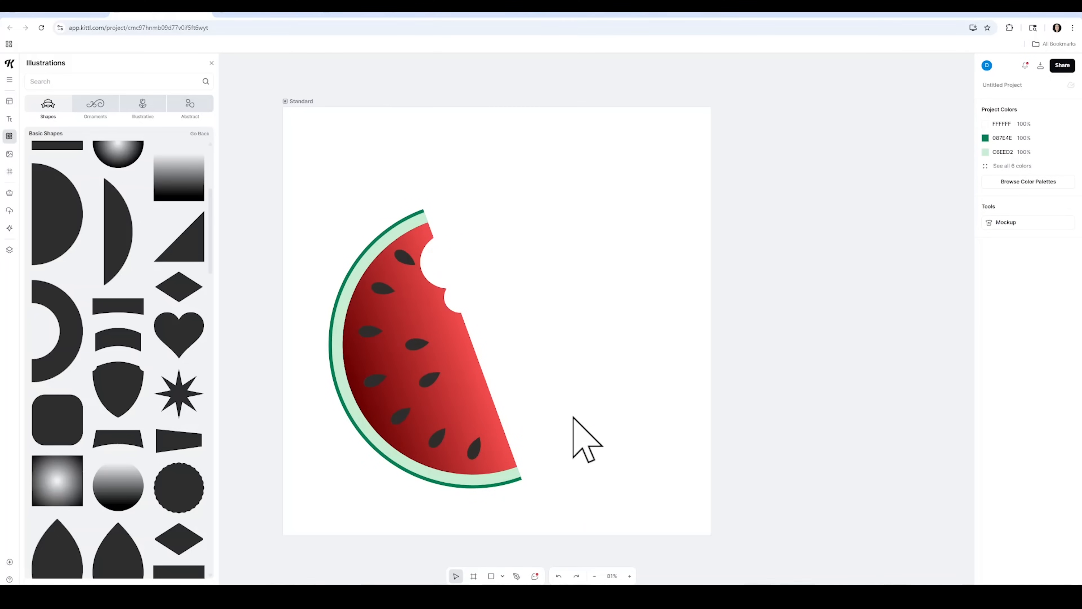
pyautogui.click(9, 119)
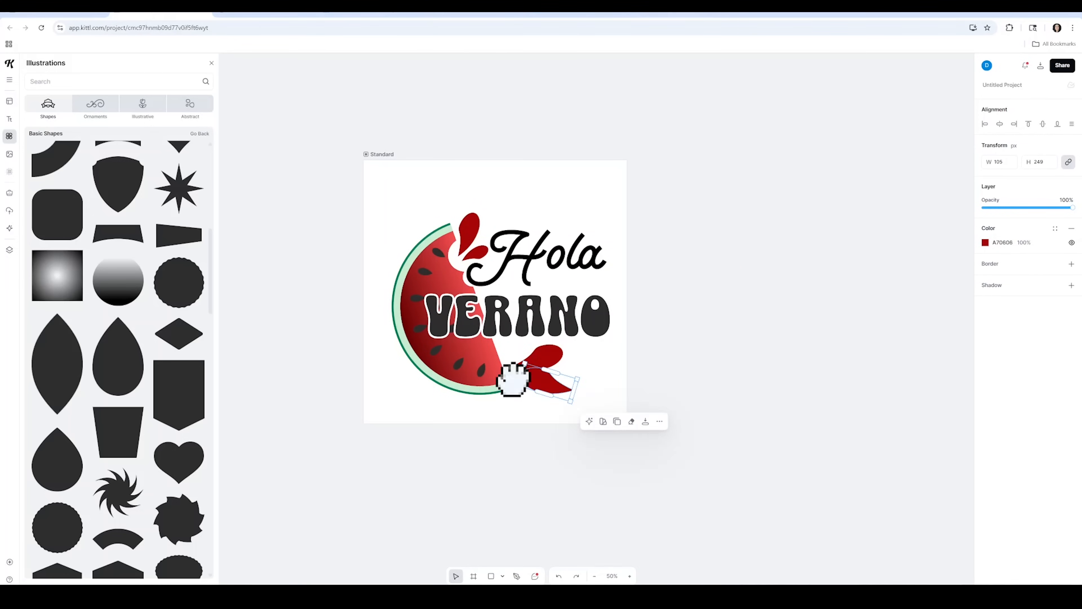
pyautogui.click(750, 361)
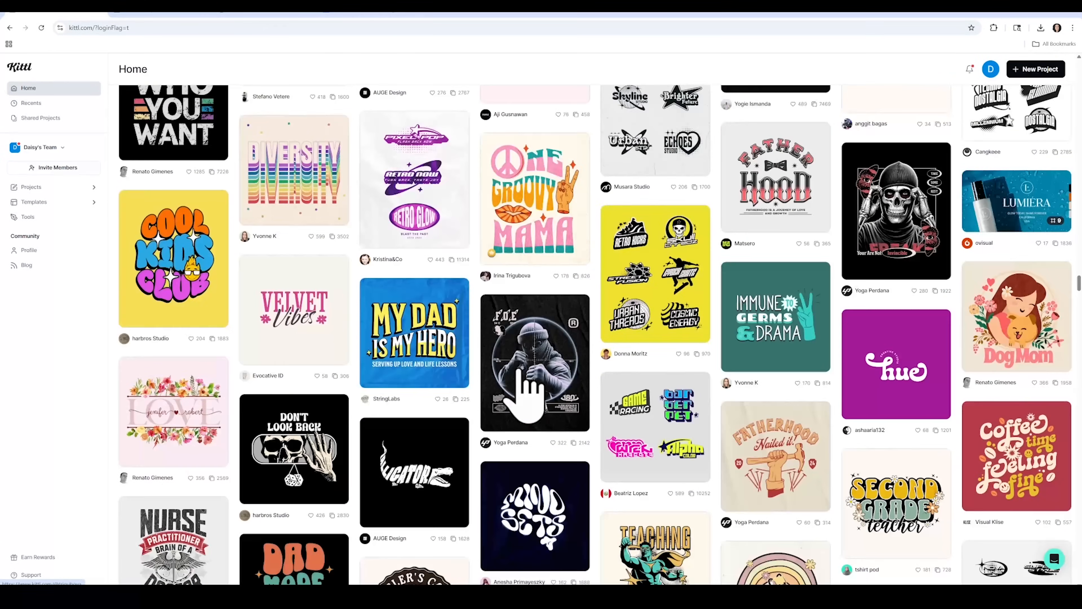
# Step: Browse further through the curated template gallery and dismiss the security notification
pyautogui.scroll(-15, 520, 397)
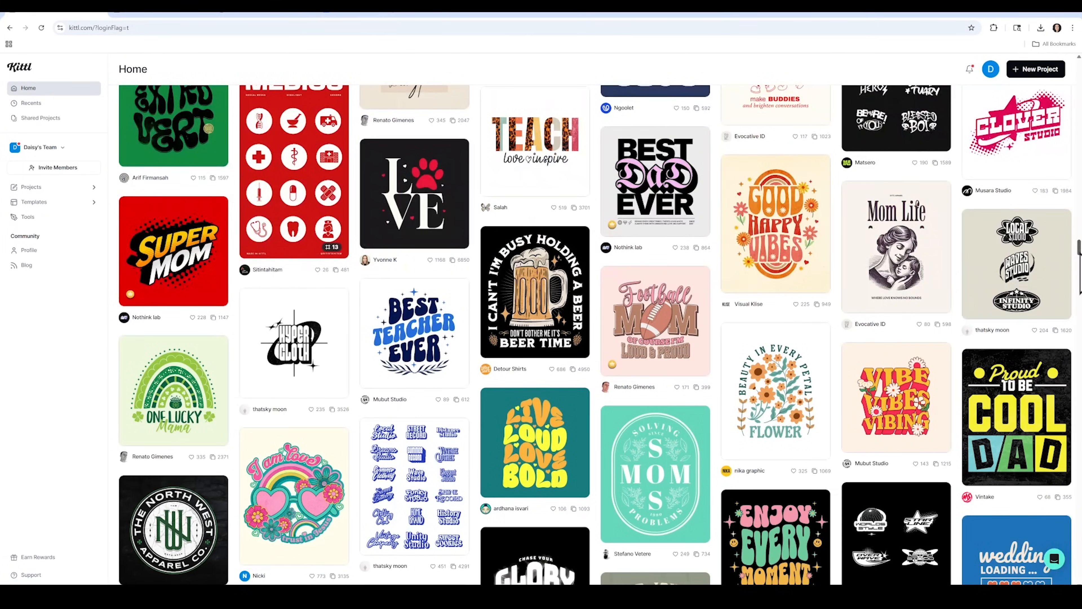
pyautogui.scroll(15, 597, 332)
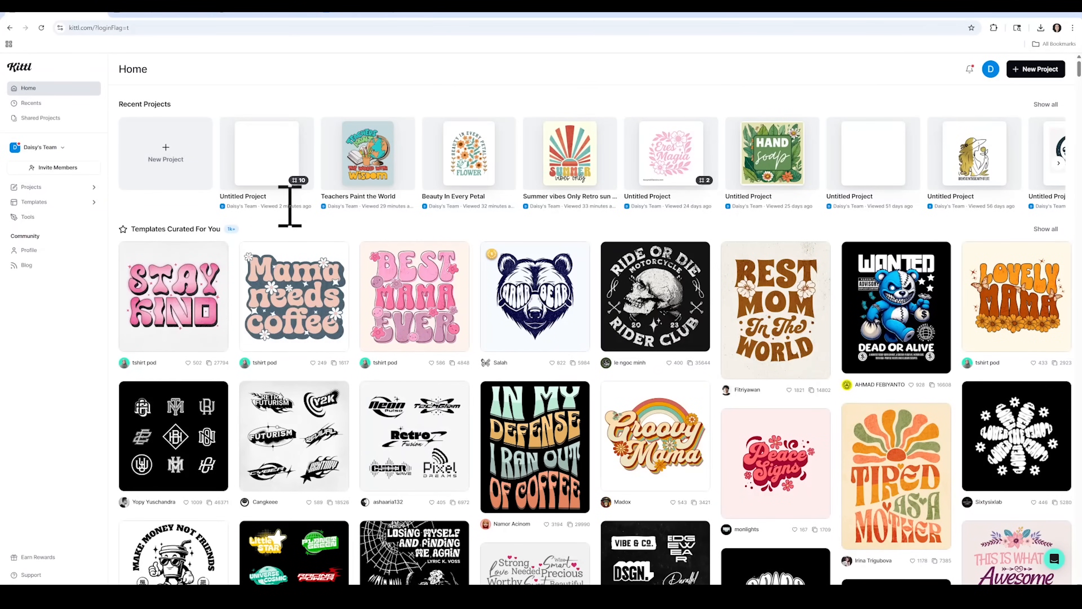
pyautogui.click(29, 65)
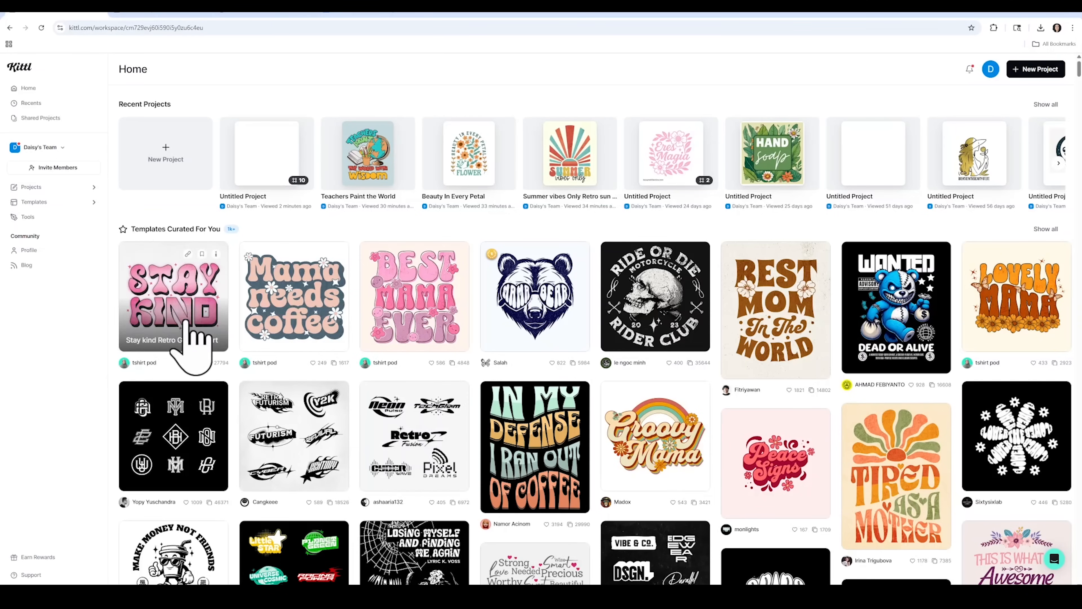
pyautogui.scroll(-2, 179, 426)
pyautogui.scroll(-20, 176, 431)
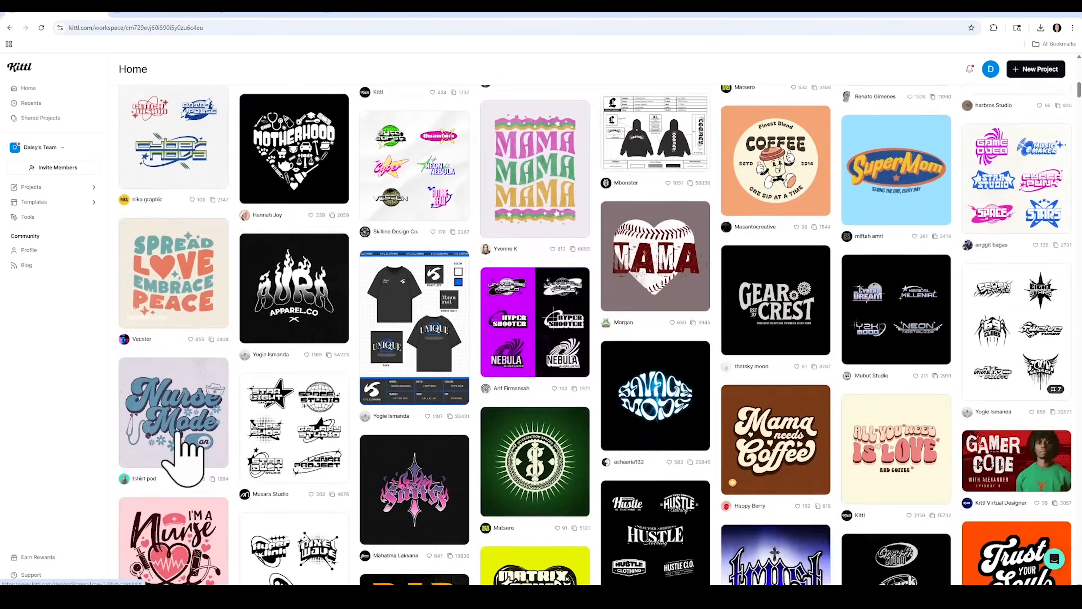
pyautogui.scroll(-20, 188, 456)
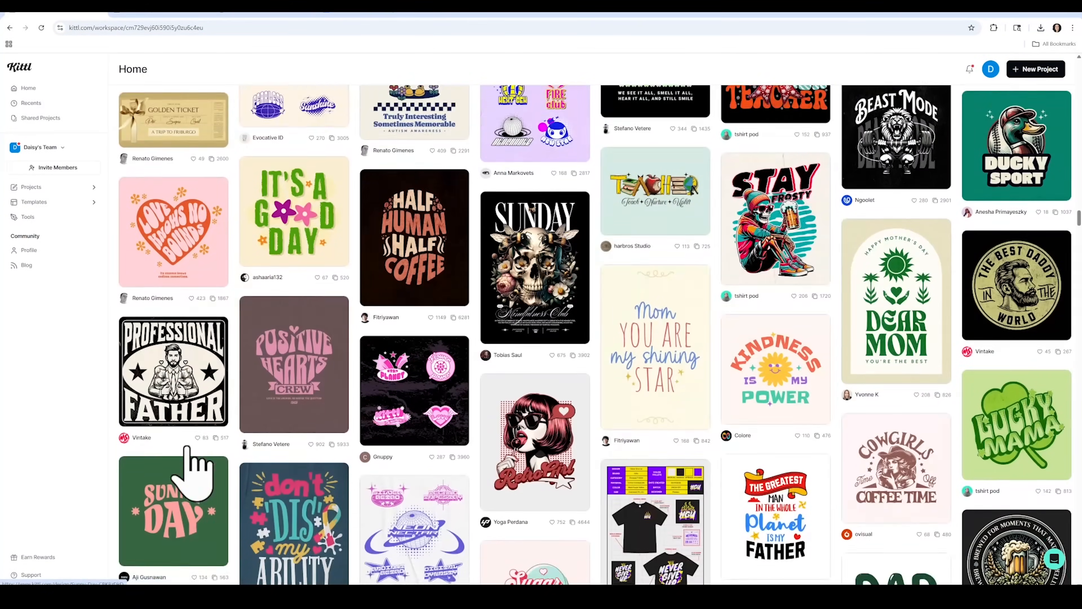
pyautogui.scroll(-15, 175, 405)
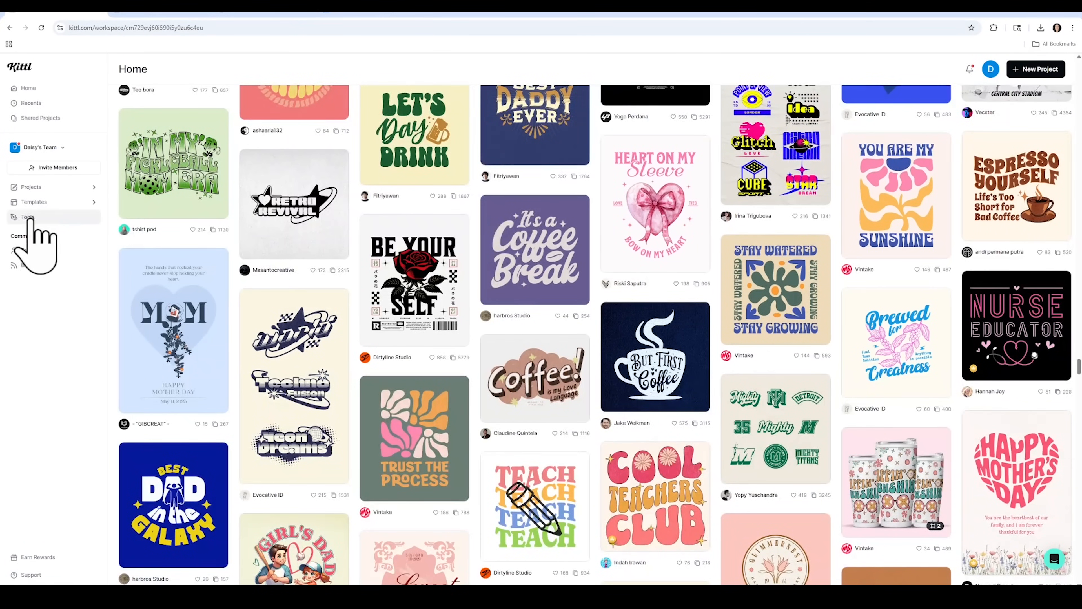
pyautogui.click(80, 217)
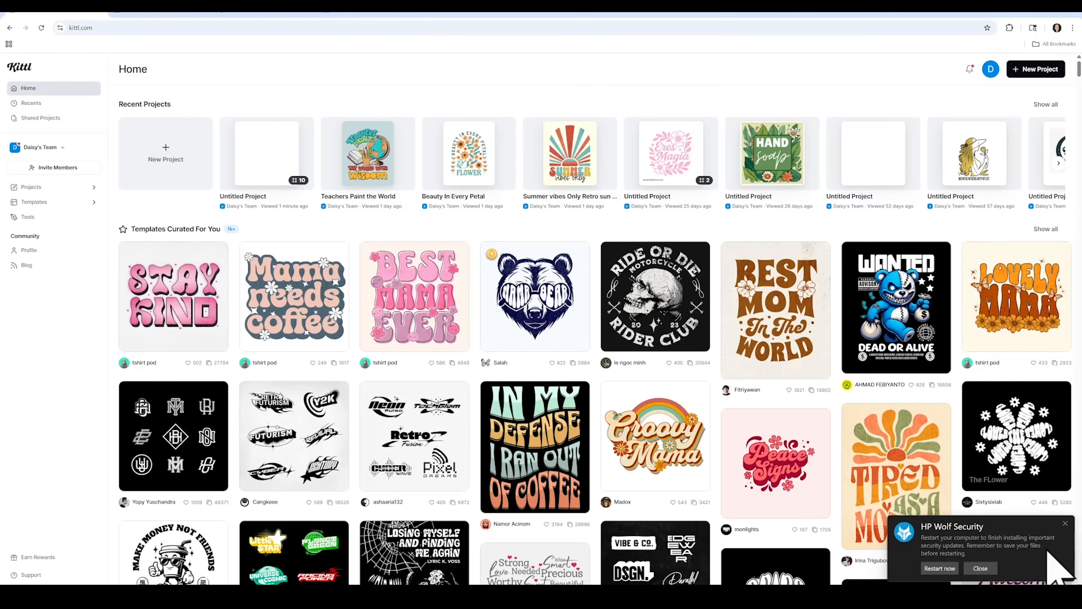
pyautogui.click(1065, 522)
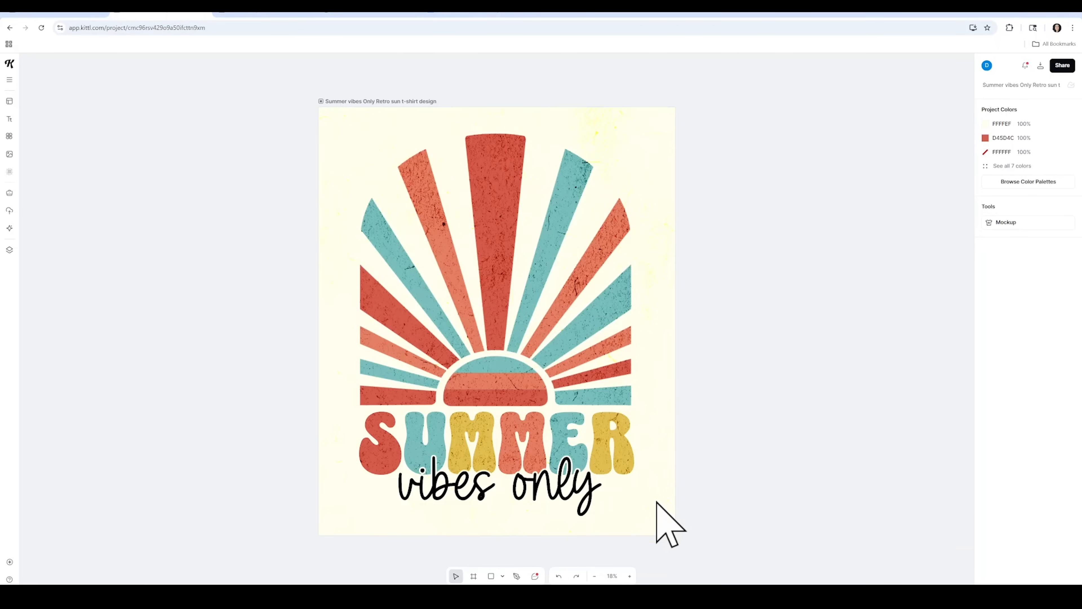
# Step: Replace the first four letters of SUMMER with V, E, R and A, one text object at a time
pyautogui.click(609, 439)
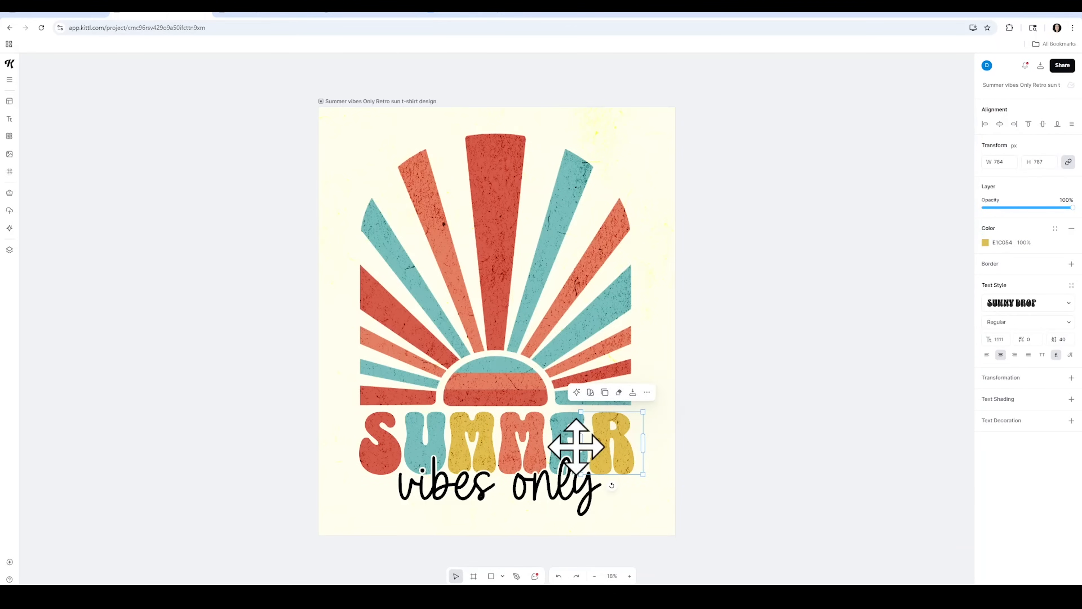
pyautogui.doubleClick(367, 440)
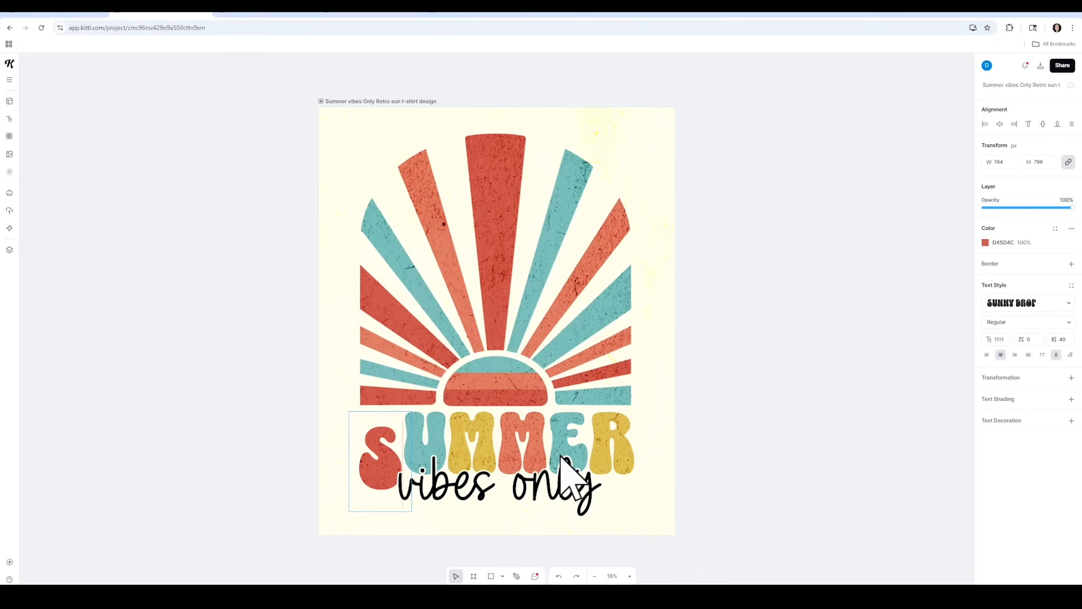
pyautogui.press('BackSpace')
pyautogui.write('V')
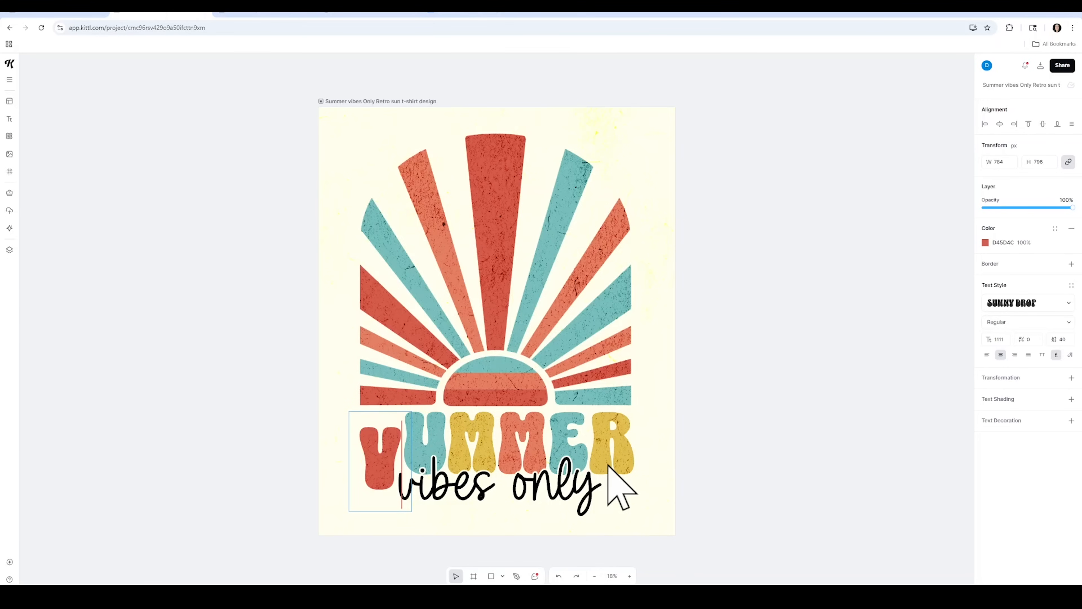
pyautogui.doubleClick(429, 453)
pyautogui.press('BackSpace')
pyautogui.write('E')
pyautogui.doubleClick(472, 450)
pyautogui.press('BackSpace')
pyautogui.write('R')
pyautogui.doubleClick(536, 448)
pyautogui.press('BackSpace')
pyautogui.write('A')
# Step: Replace the last two letters of the headline with N and O so it reads VERANO
pyautogui.click(563, 435)
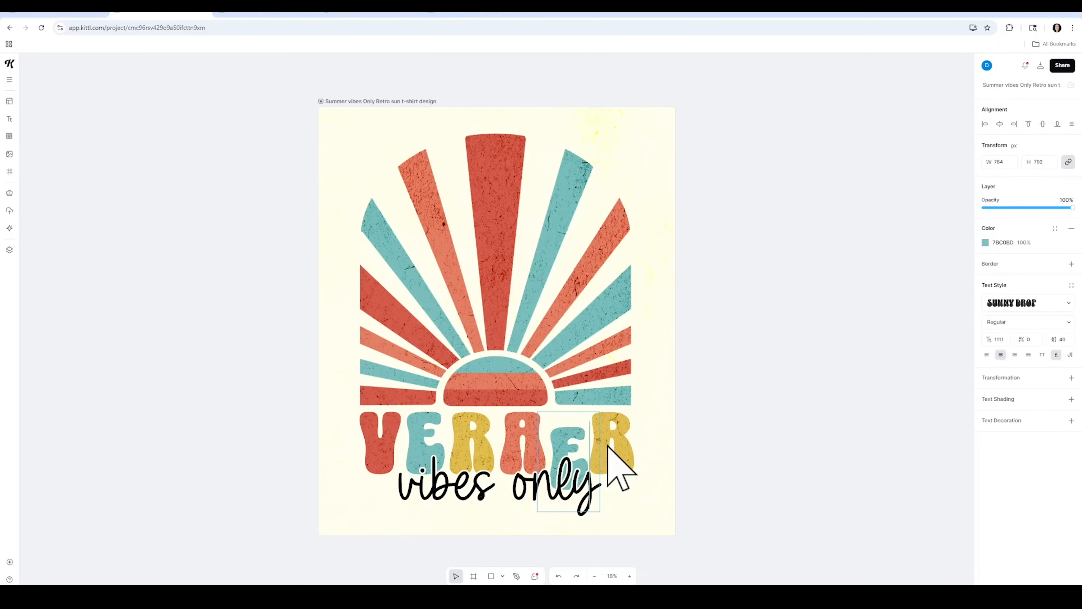
pyautogui.click(610, 448)
pyautogui.click(613, 449)
pyautogui.press('o')
pyautogui.click(623, 460)
pyautogui.press('Delete')
pyautogui.doubleClick(611, 449)
pyautogui.write('O')
pyautogui.click(728, 486)
# Step: Change the script tagline "vibes only" to "solo buenas vibras"
pyautogui.doubleClick(603, 502)
pyautogui.hotkey('ctrl', 'a')
pyautogui.write('solo buenas')
pyautogui.click(824, 523)
# Step: Fit the script tagline on one line and center it beneath VERANO
pyautogui.moveTo(684, 543); pyautogui.dragTo(793, 542)
pyautogui.moveTo(627, 490); pyautogui.dragTo(563, 491)
pyautogui.moveTo(728, 517); pyautogui.dragTo(653, 507)
pyautogui.moveTo(537, 493); pyautogui.dragTo(551, 495)
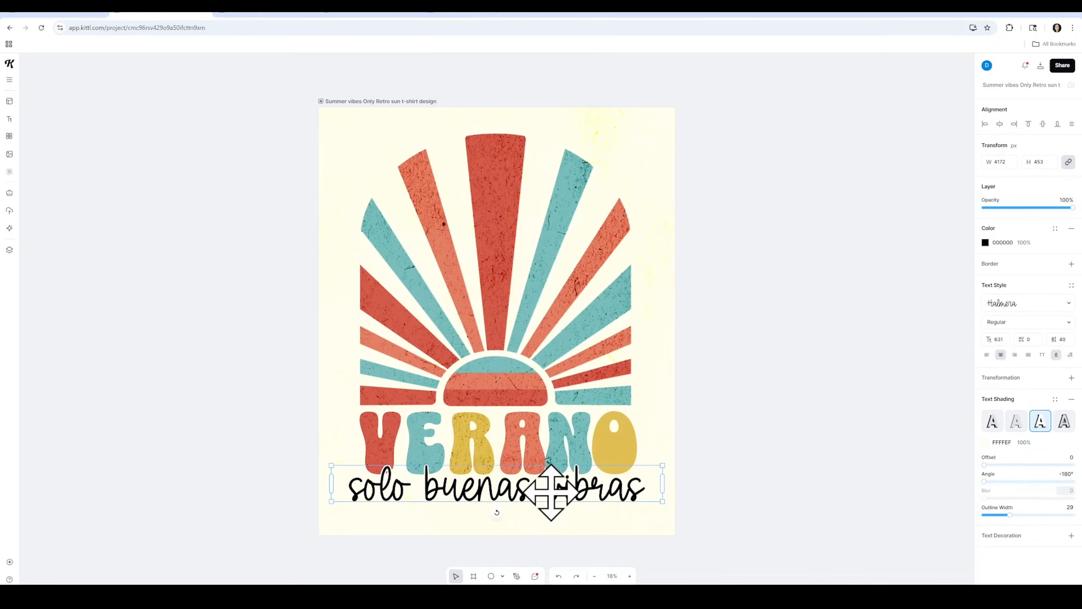
pyautogui.click(697, 361)
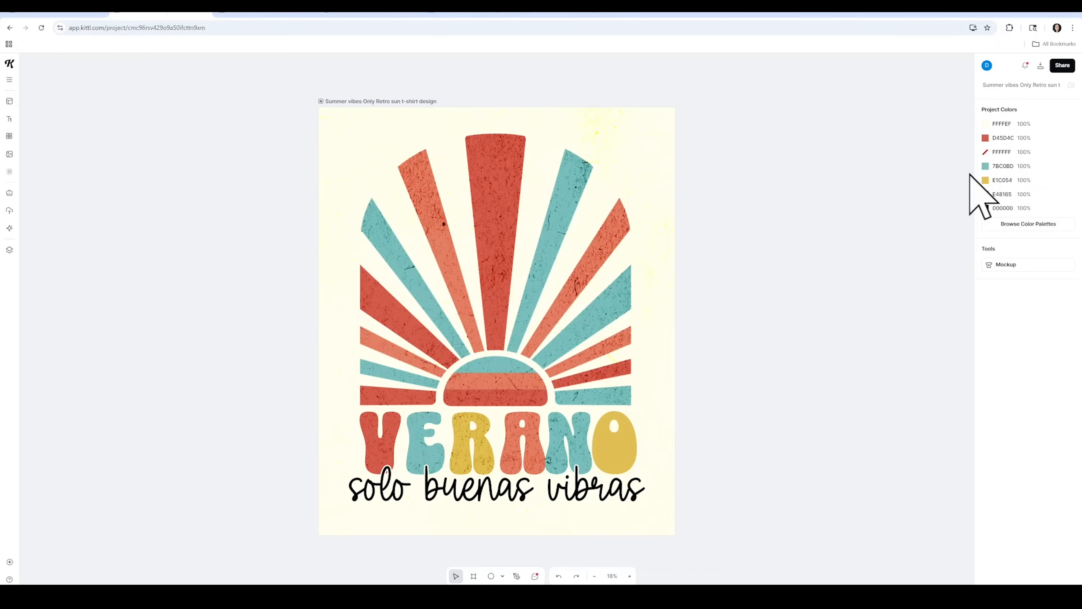
# Step: Change the cream project color FFFFEF to white, FFFFFF
pyautogui.click(985, 124)
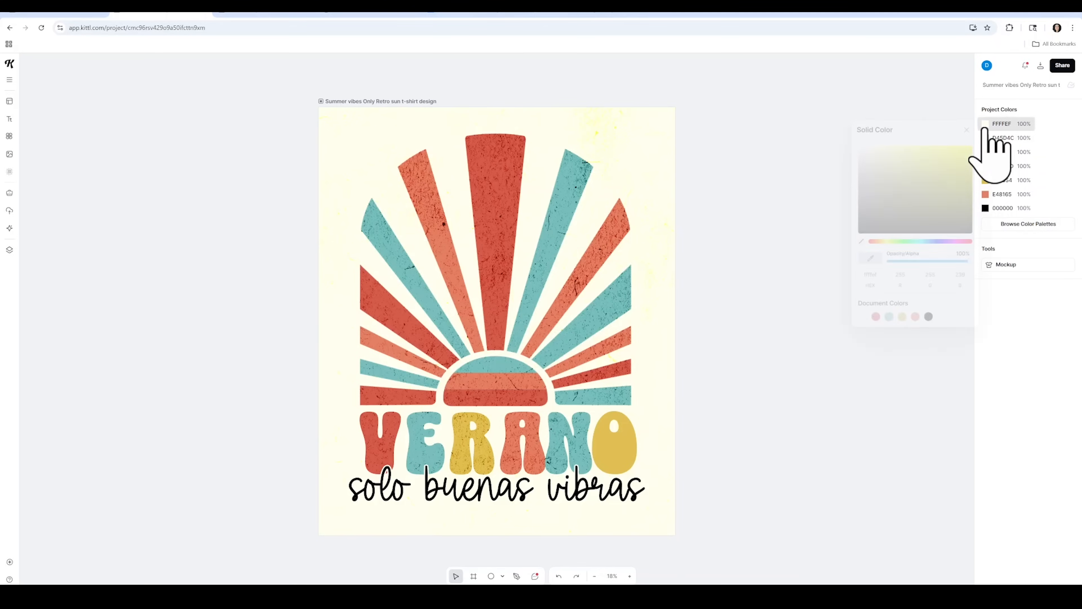
pyautogui.click(859, 148)
pyautogui.moveTo(859, 148); pyautogui.dragTo(841, 136)
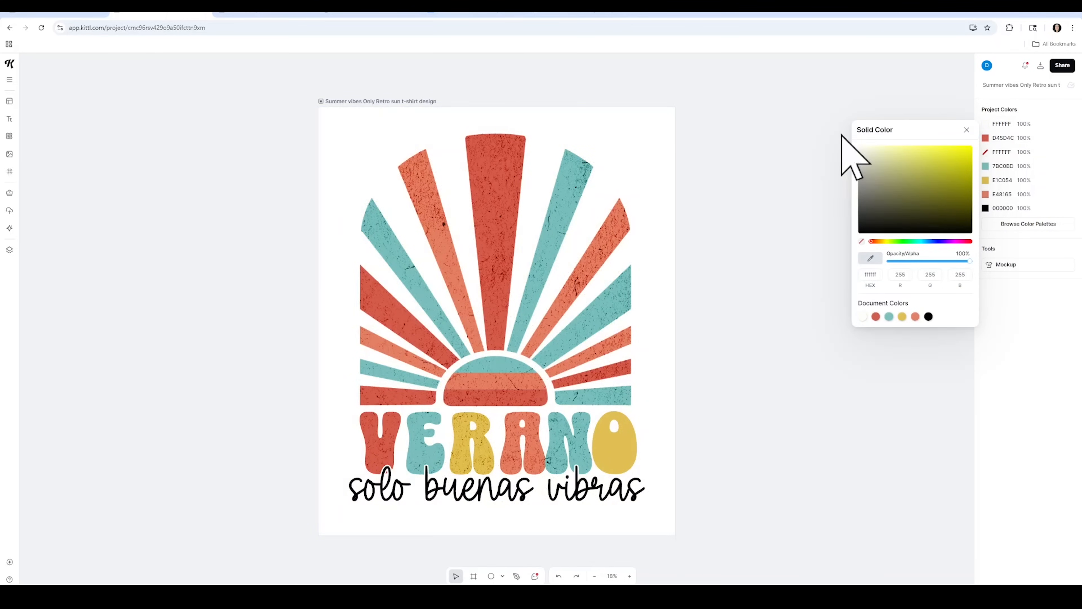
pyautogui.click(751, 280)
# Step: Try recoloring the sunburst with hot pink in place of red and light pink in place of coral
pyautogui.click(507, 160)
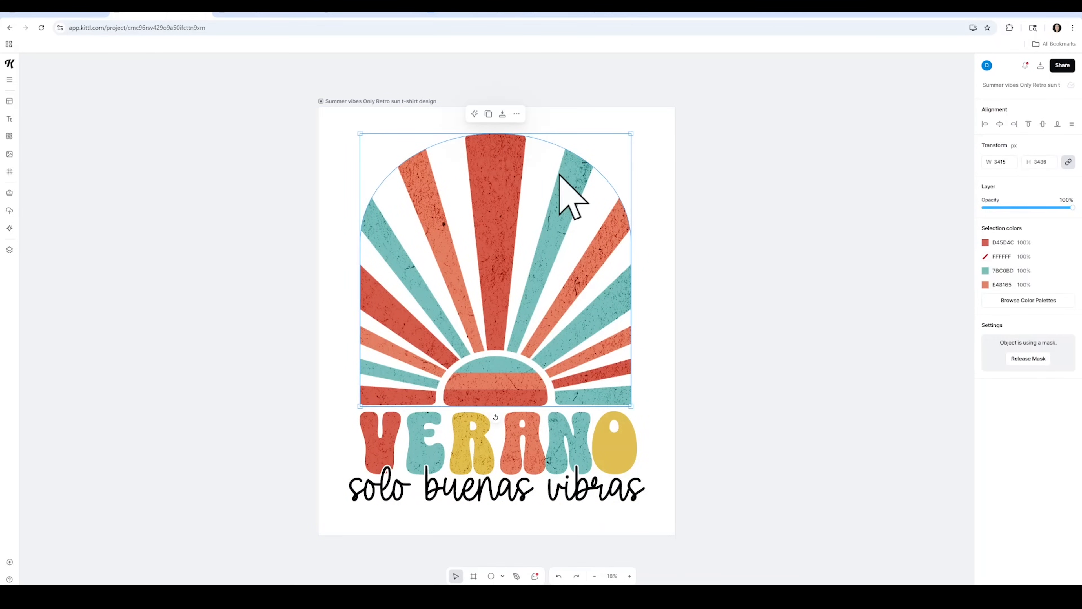
pyautogui.click(985, 242)
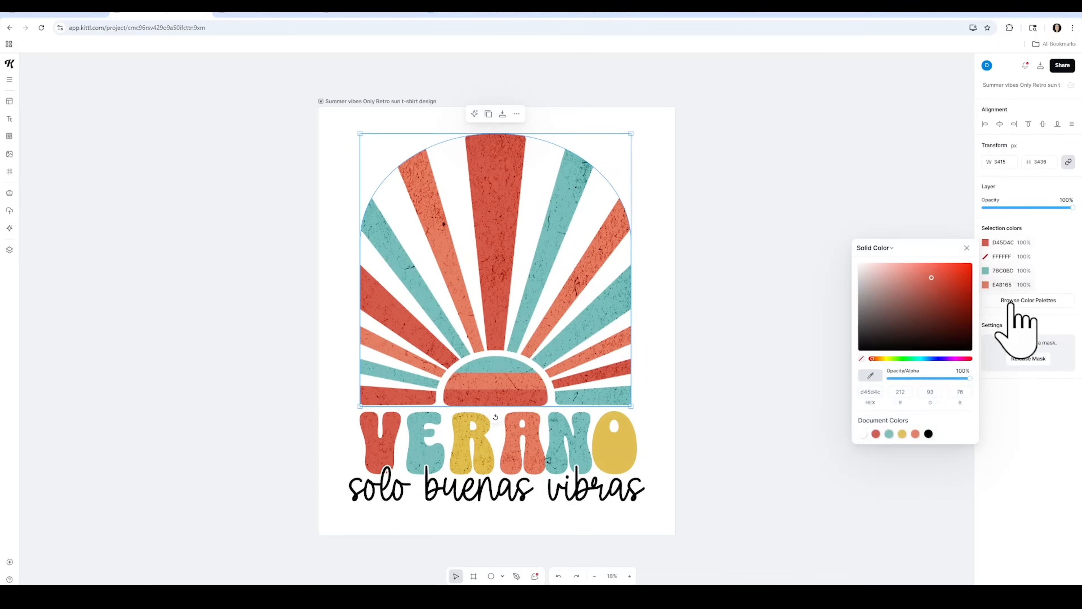
pyautogui.moveTo(962, 358); pyautogui.dragTo(965, 358)
pyautogui.click(944, 270)
pyautogui.click(985, 271)
pyautogui.click(958, 387)
pyautogui.click(898, 294)
pyautogui.click(548, 553)
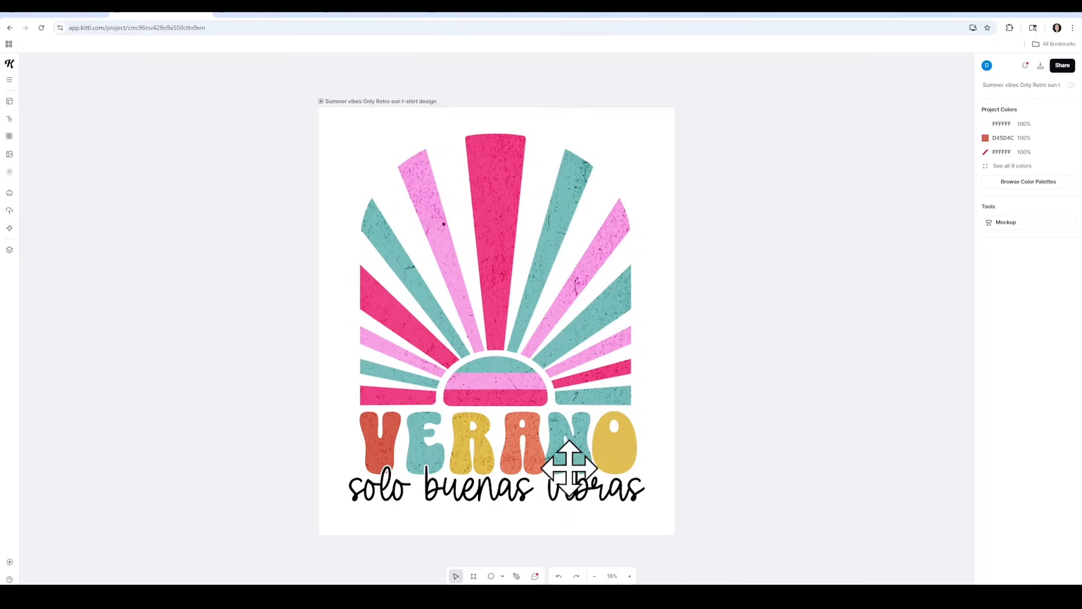
# Step: Undo the last sunburst color changes
pyautogui.click(560, 577)
pyautogui.click(560, 577)
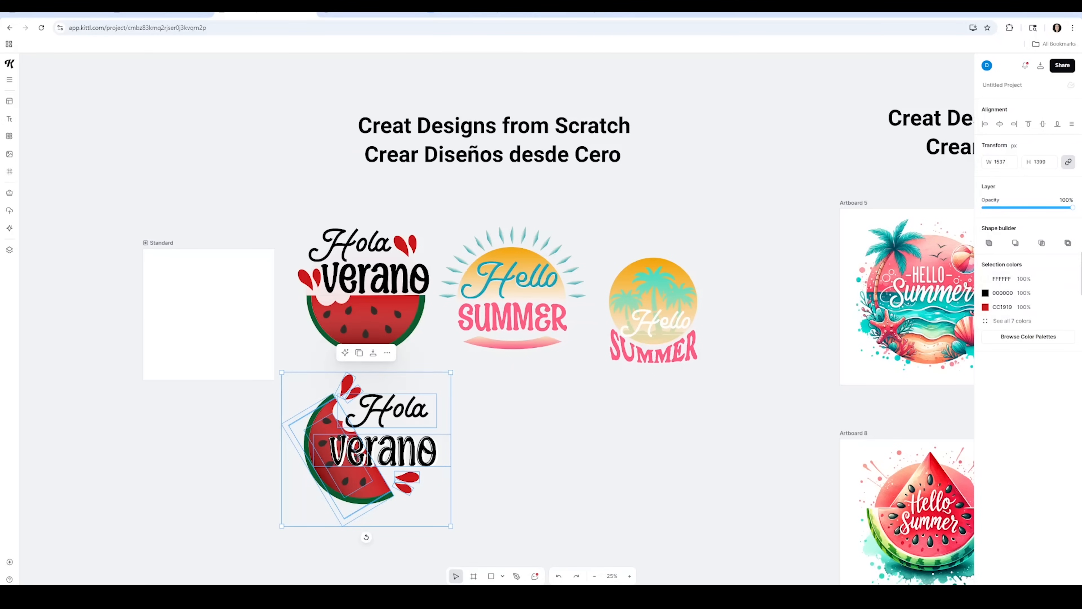
# Step: Create a new project with a Standard artboard of 1200 × 1200 px
pyautogui.click(556, 470)
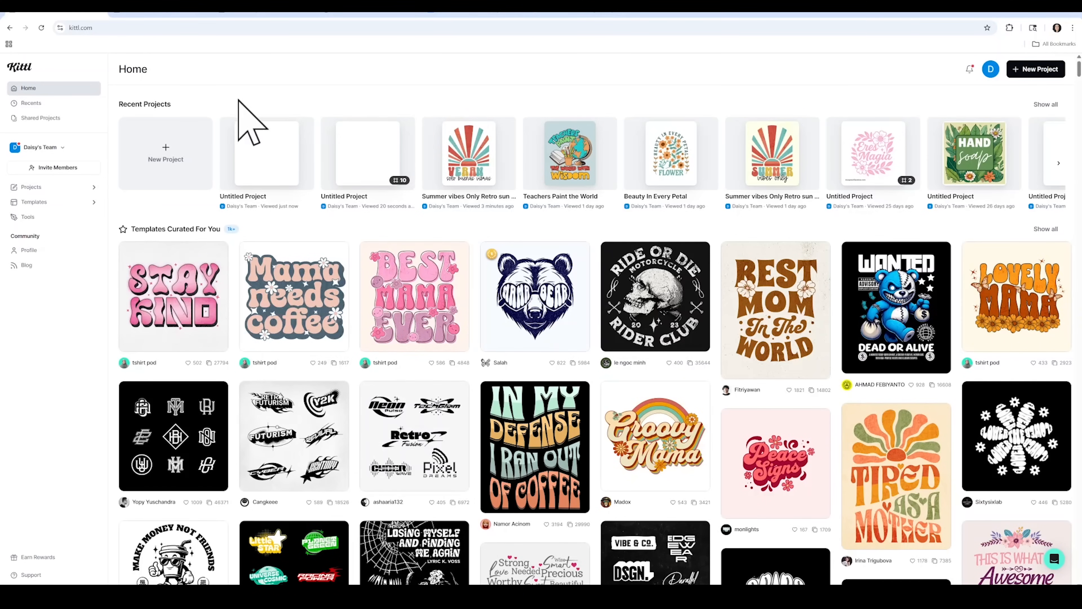
pyautogui.click(166, 162)
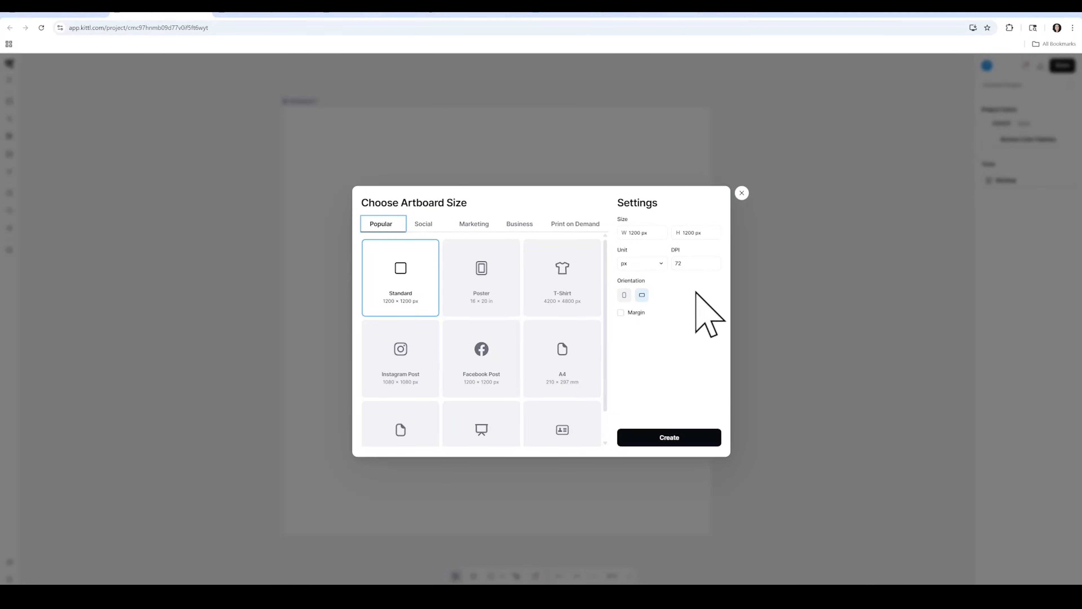
pyautogui.click(676, 444)
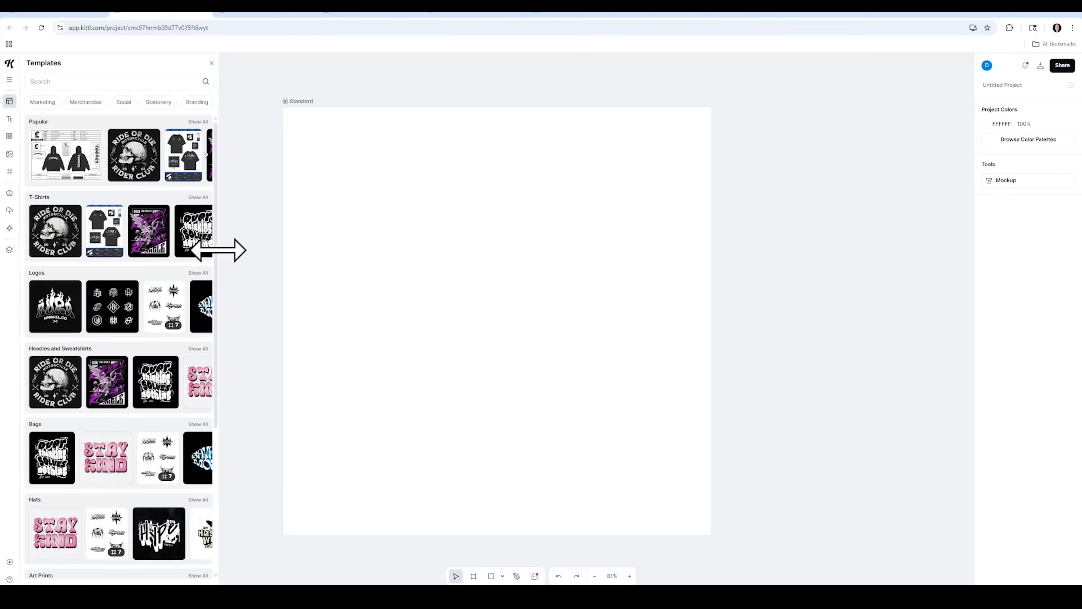
# Step: Add the half-circle basic shape from the illustrations library to the blank artboard
pyautogui.click(9, 136)
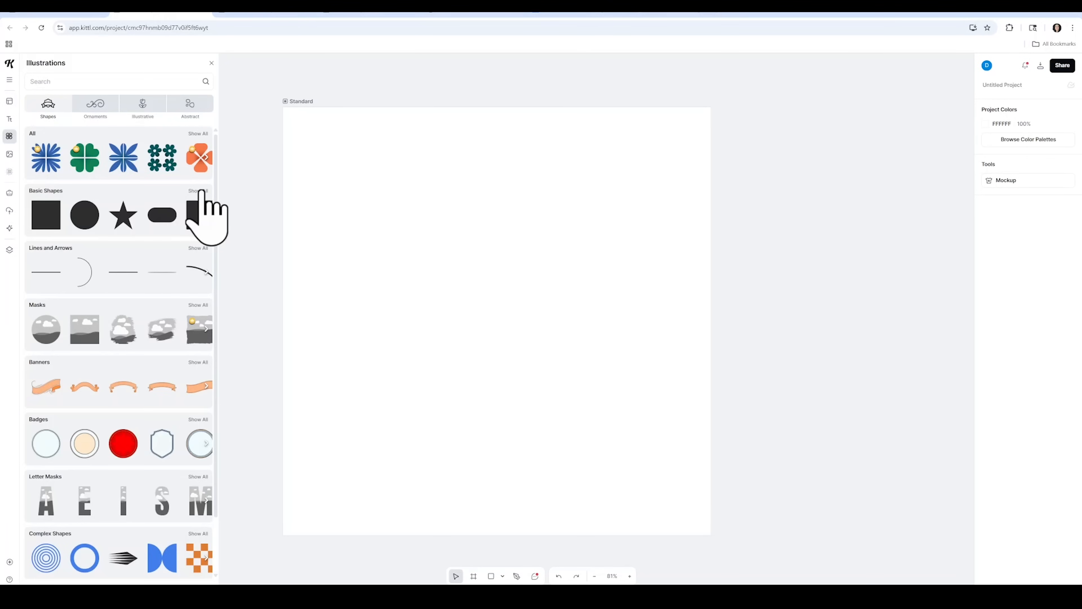
pyautogui.click(200, 190)
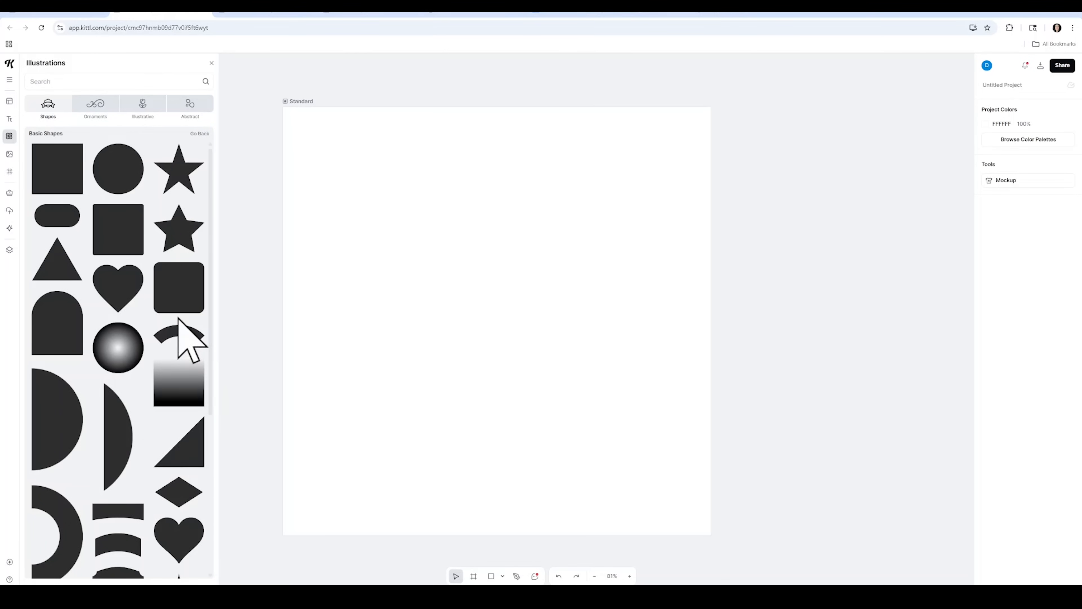
pyautogui.scroll(-5, 175, 317)
pyautogui.click(61, 258)
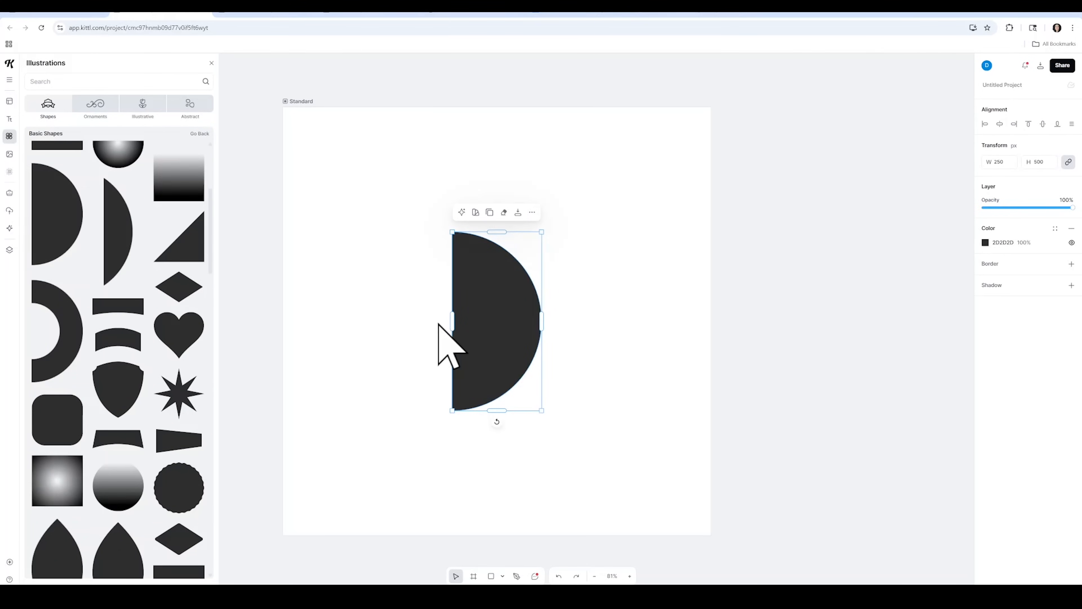
# Step: Rotate the half-circle so its flat side faces up, enlarge it to about 403 × 806 px, and place it low on the artboard
pyautogui.moveTo(497, 424); pyautogui.dragTo(396, 328)
pyautogui.moveTo(572, 310); pyautogui.dragTo(643, 269)
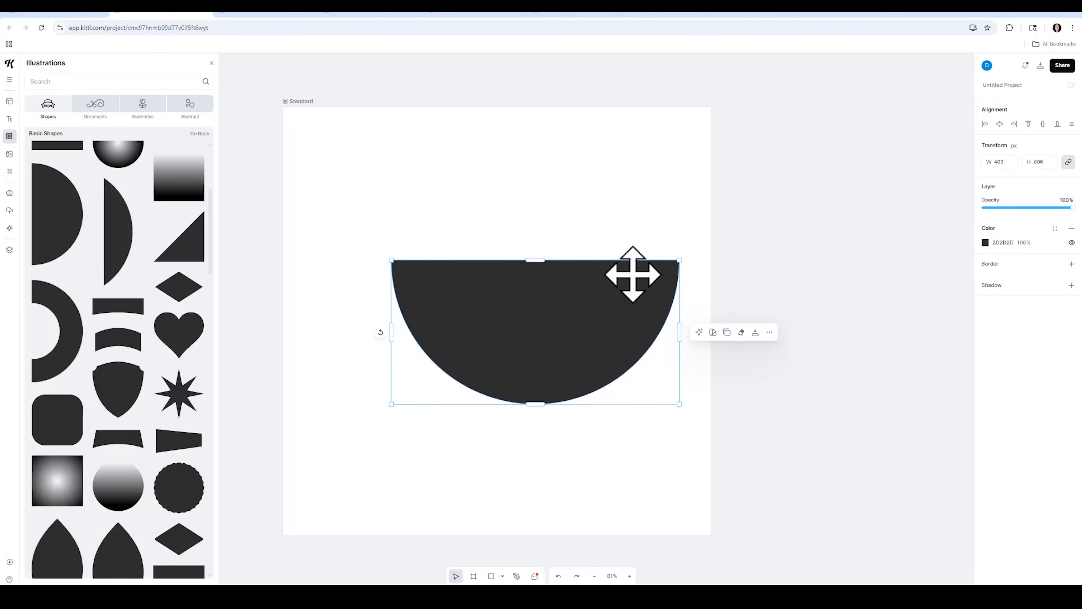
pyautogui.moveTo(573, 321); pyautogui.dragTo(527, 375)
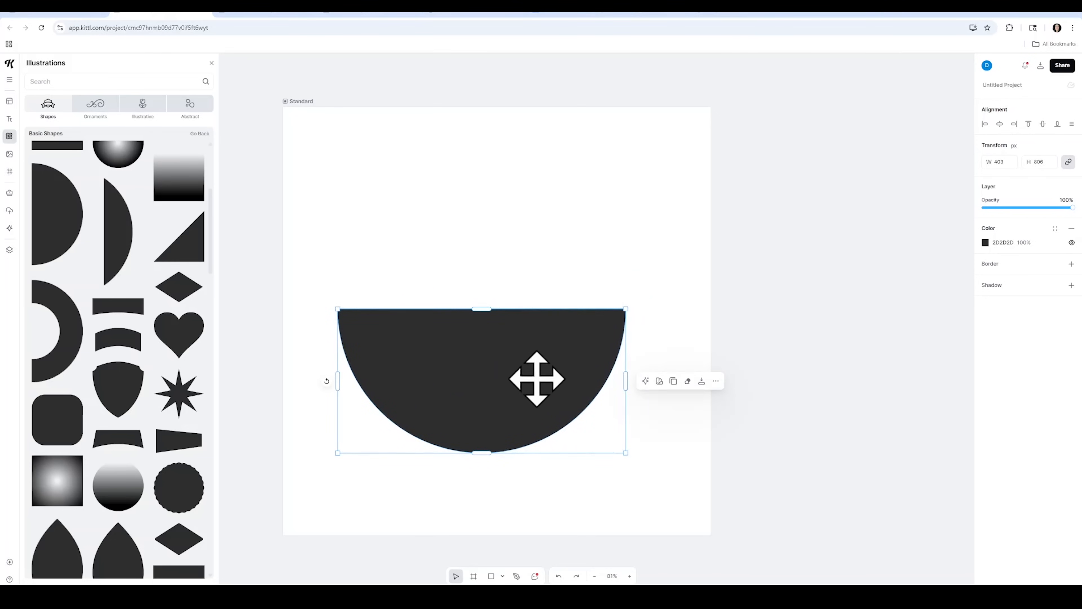
# Step: Duplicate the half-circle and shrink the copy to about 364 × 728 px, centered inside the original with the flat edges aligned
pyautogui.click(674, 383)
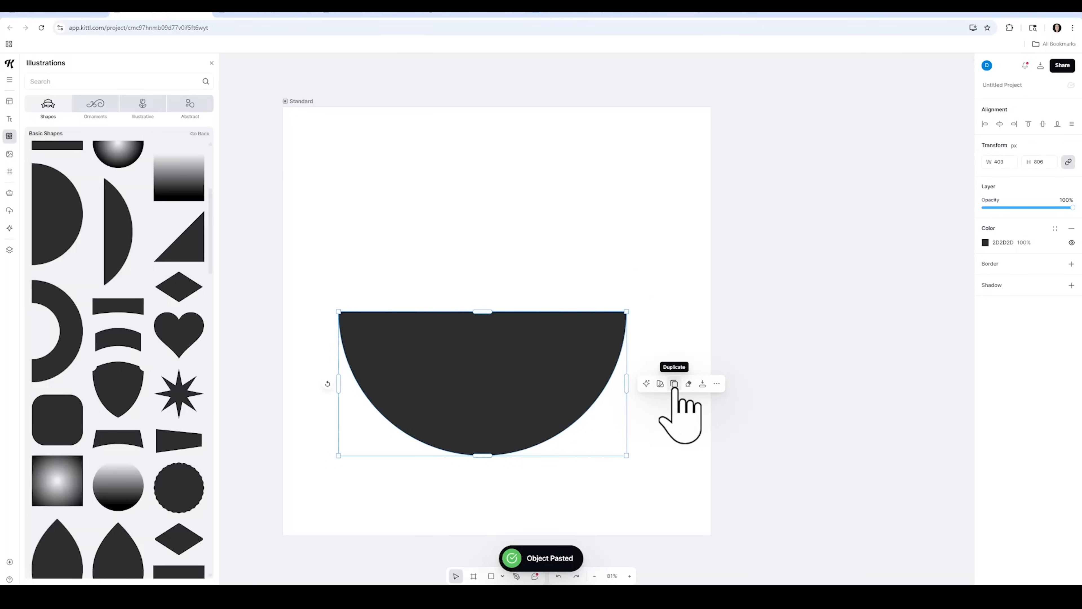
pyautogui.moveTo(626, 313); pyautogui.dragTo(598, 326)
pyautogui.moveTo(493, 370); pyautogui.dragTo(504, 361)
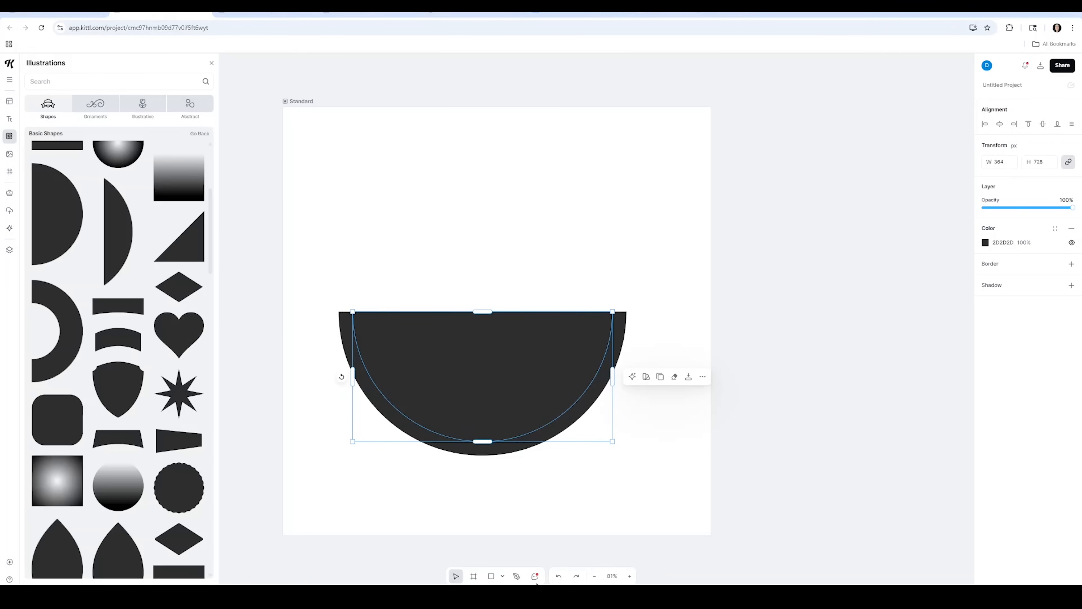
# Step: Color the smaller half-circle dark red (9B0707) and the larger one behind it green (087E4E)
pyautogui.click(985, 242)
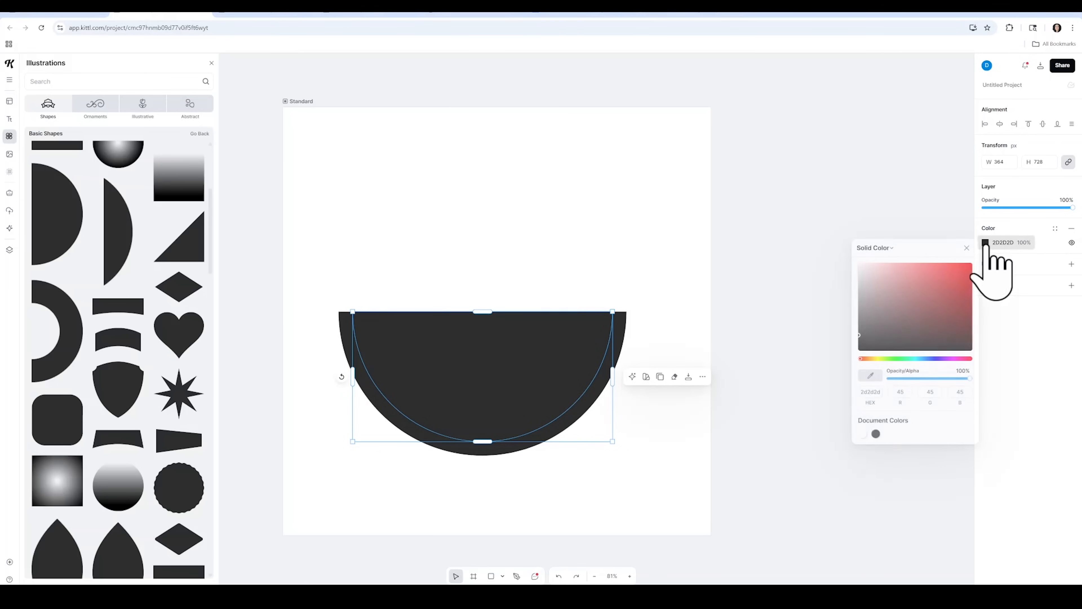
pyautogui.click(965, 303)
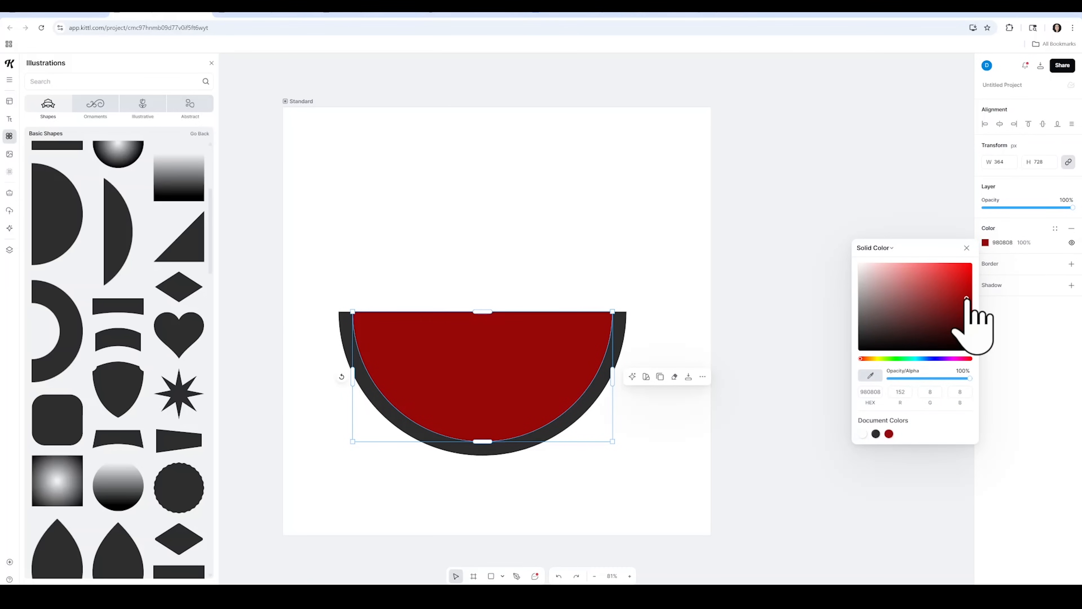
pyautogui.click(621, 338)
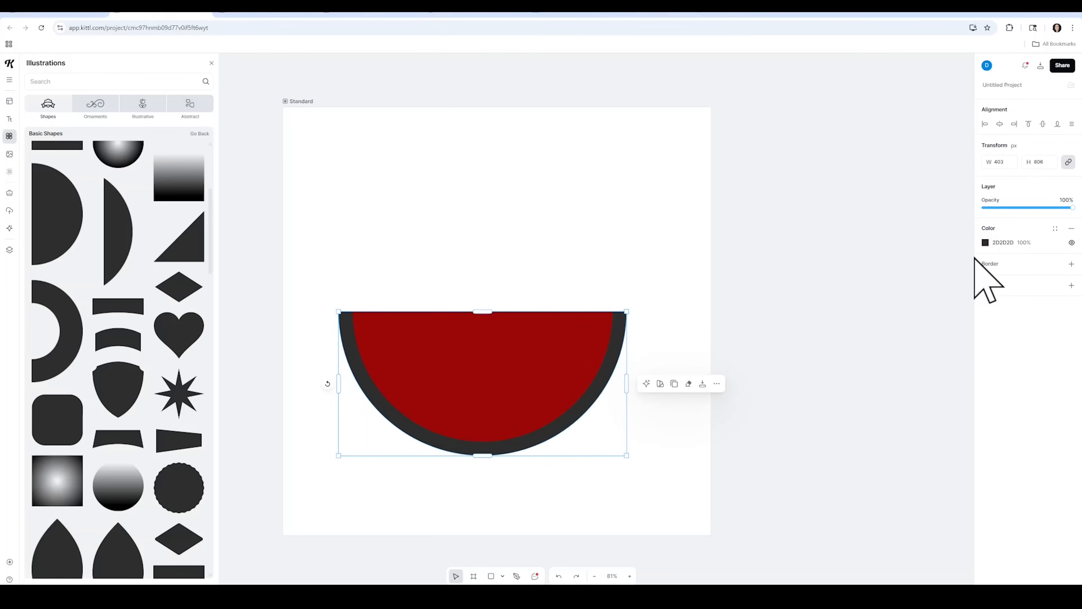
pyautogui.click(985, 242)
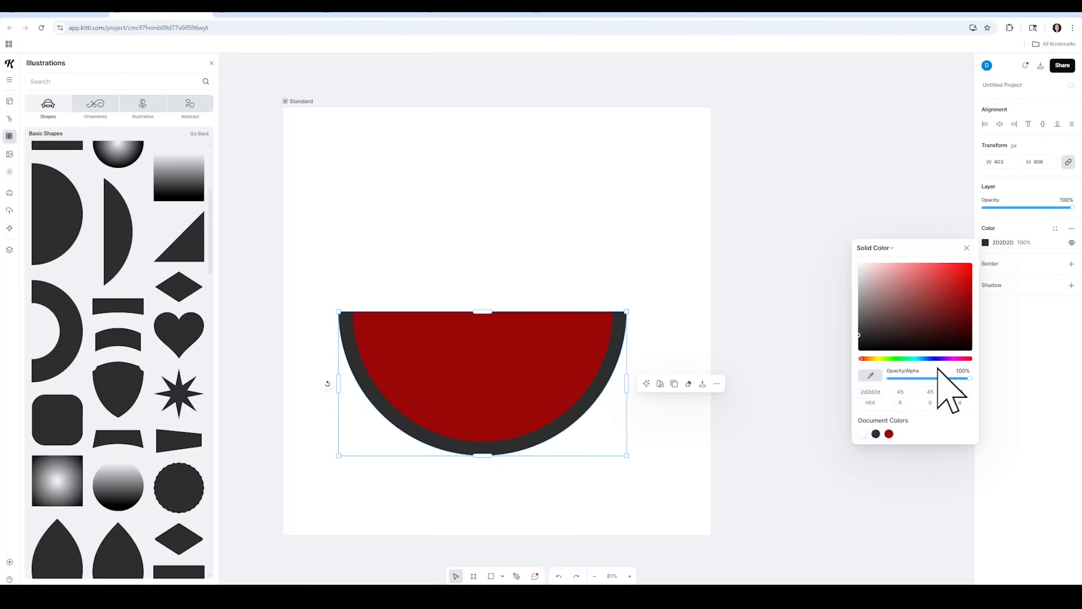
pyautogui.click(909, 360)
pyautogui.click(956, 305)
# Step: Duplicate the red half-circle and set the copy aside over the artboard's upper-right corner
pyautogui.click(501, 340)
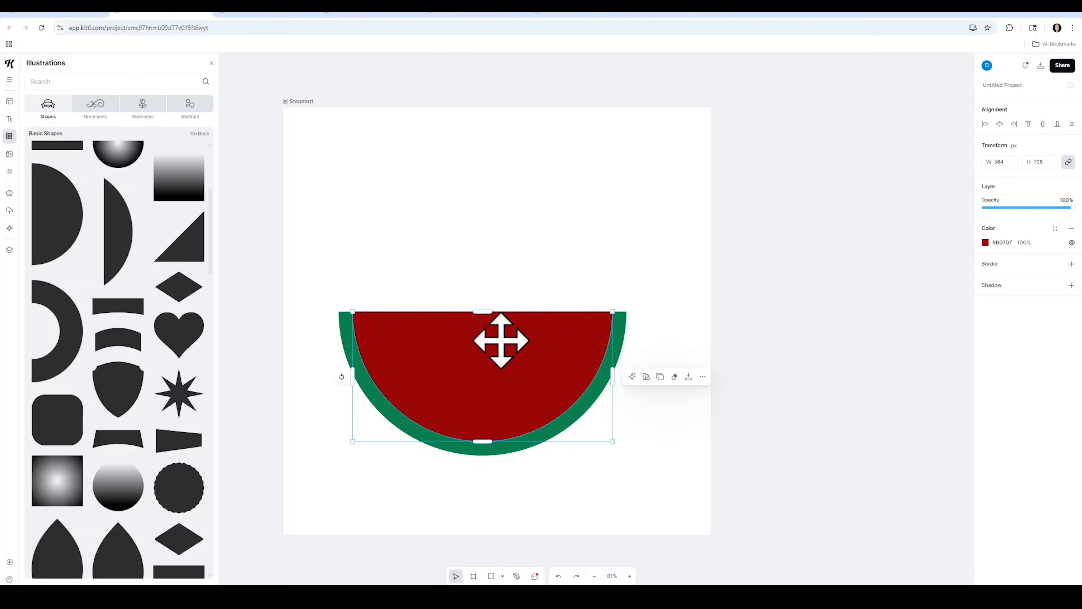
pyautogui.click(660, 377)
pyautogui.moveTo(546, 362); pyautogui.dragTo(796, 177)
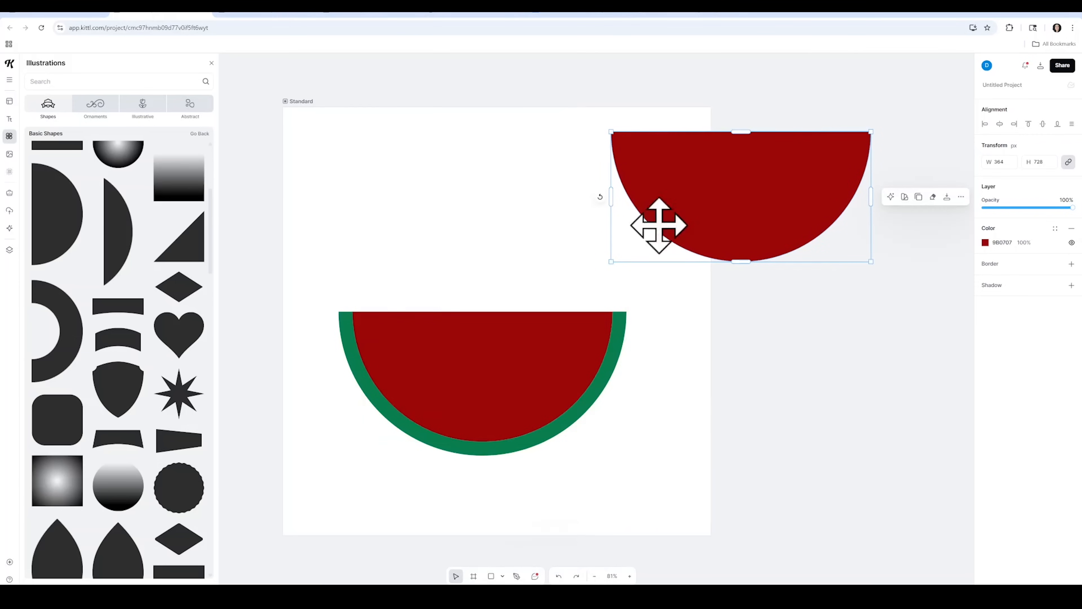
# Step: Subtract the overlapping red half-circle from the green one to form a rind, and fit the spare red half-circle inside it
pyautogui.click(290, 256)
pyautogui.moveTo(291, 256); pyautogui.dragTo(433, 427)
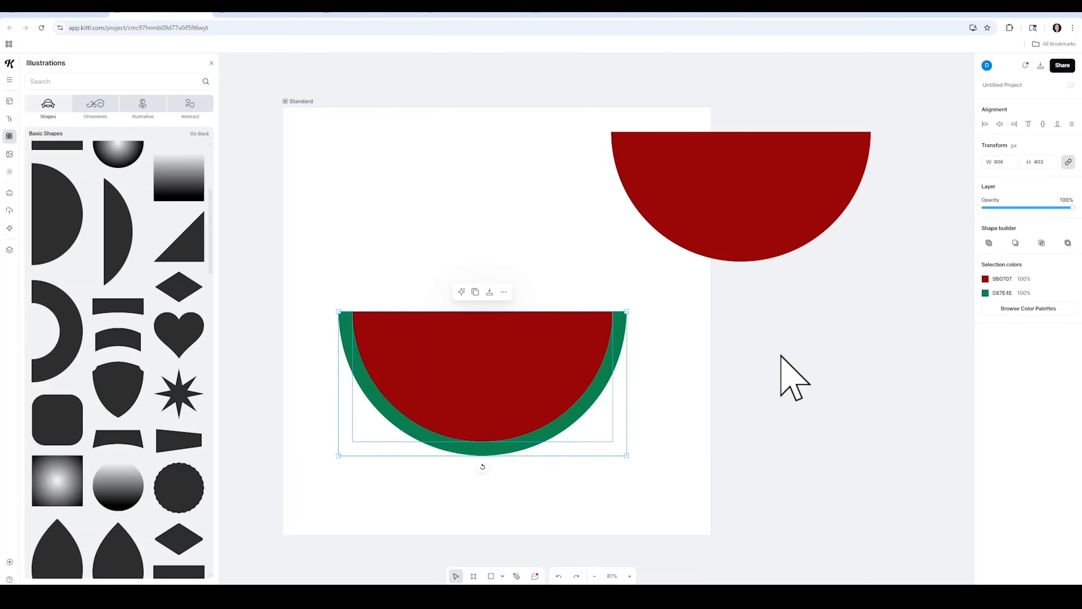
pyautogui.click(1017, 246)
pyautogui.click(815, 368)
pyautogui.moveTo(742, 218); pyautogui.dragTo(510, 372)
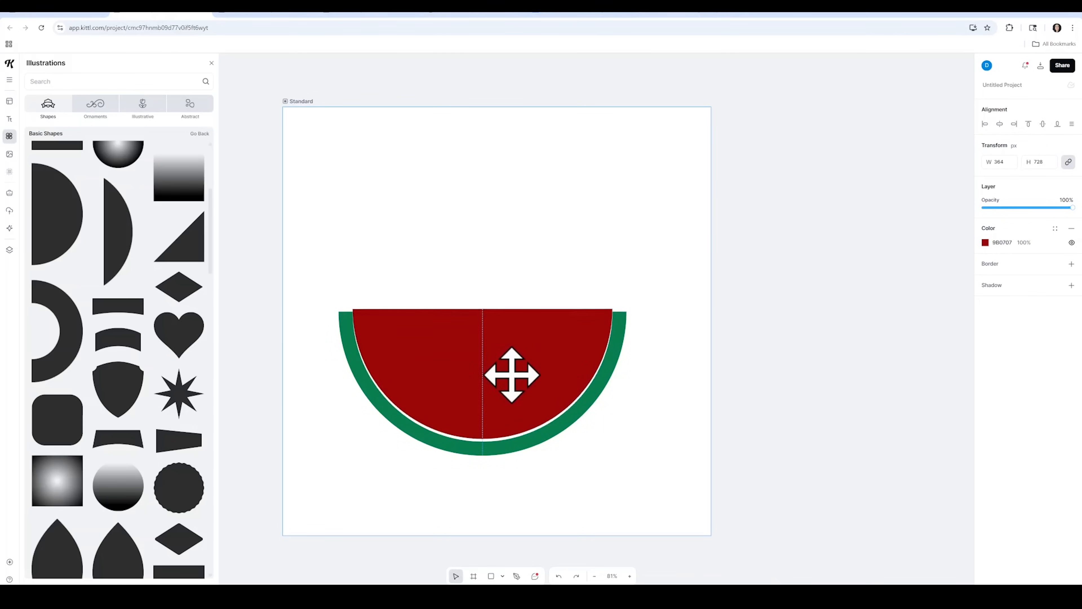
# Step: Duplicate the red half-circle, enlarge the copy to about 394 × 787 px, and send it one layer backward
pyautogui.click(660, 376)
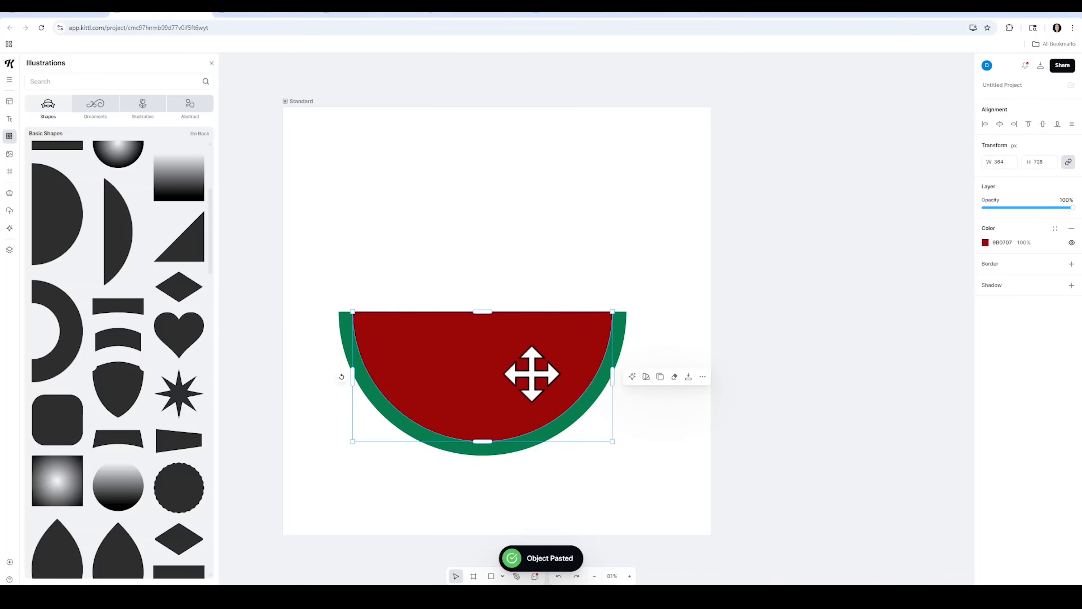
pyautogui.moveTo(531, 373); pyautogui.dragTo(528, 363)
pyautogui.moveTo(592, 443); pyautogui.dragTo(626, 451)
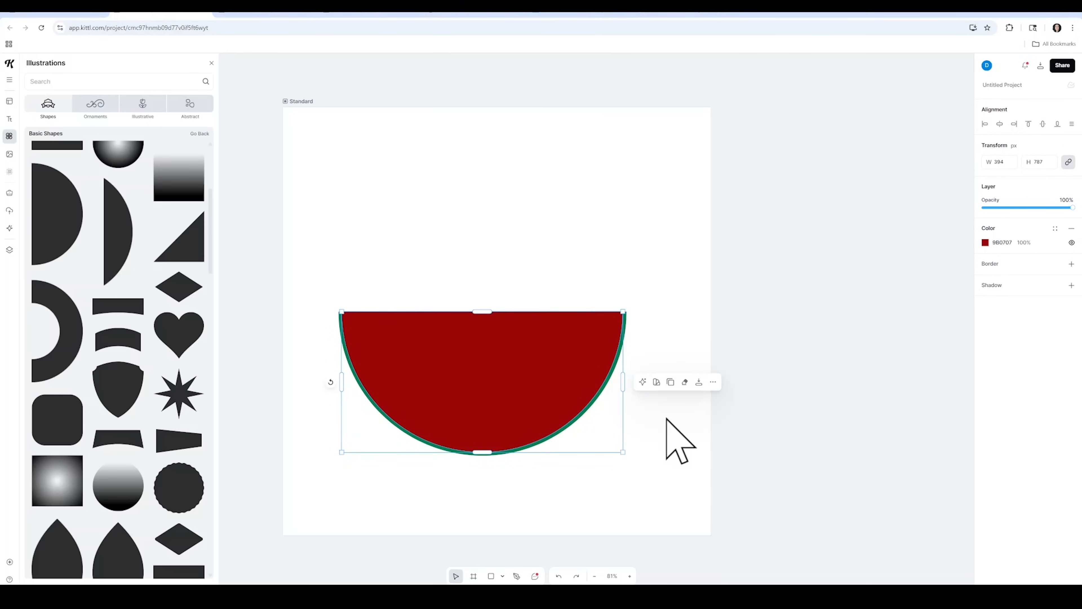
pyautogui.rightClick(517, 378)
pyautogui.click(575, 553)
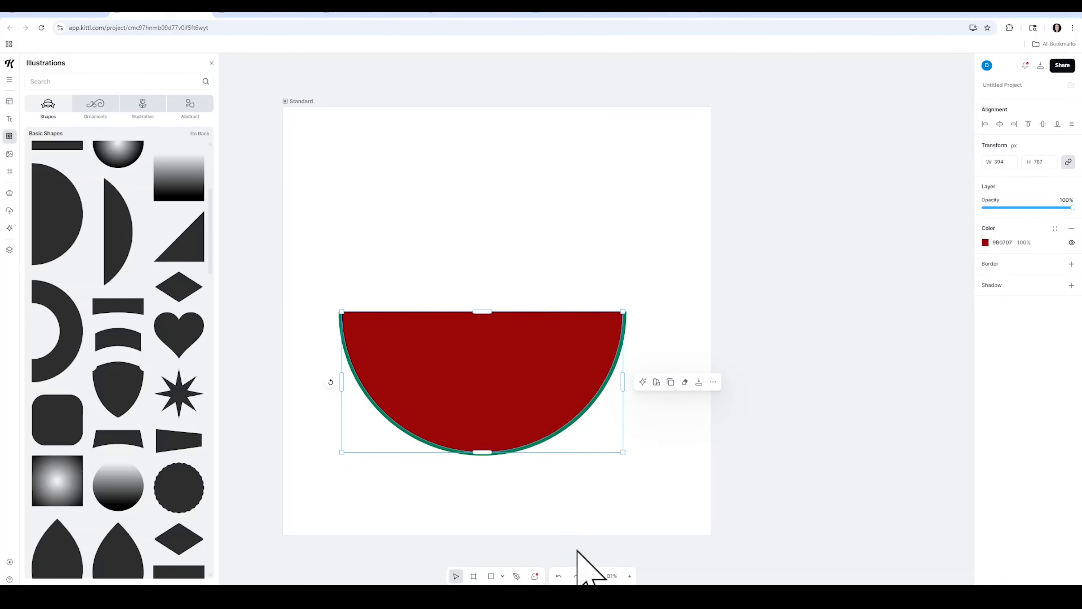
# Step: Recolor the enlarged half-circle copy pale green (C6EED2)
pyautogui.click(986, 242)
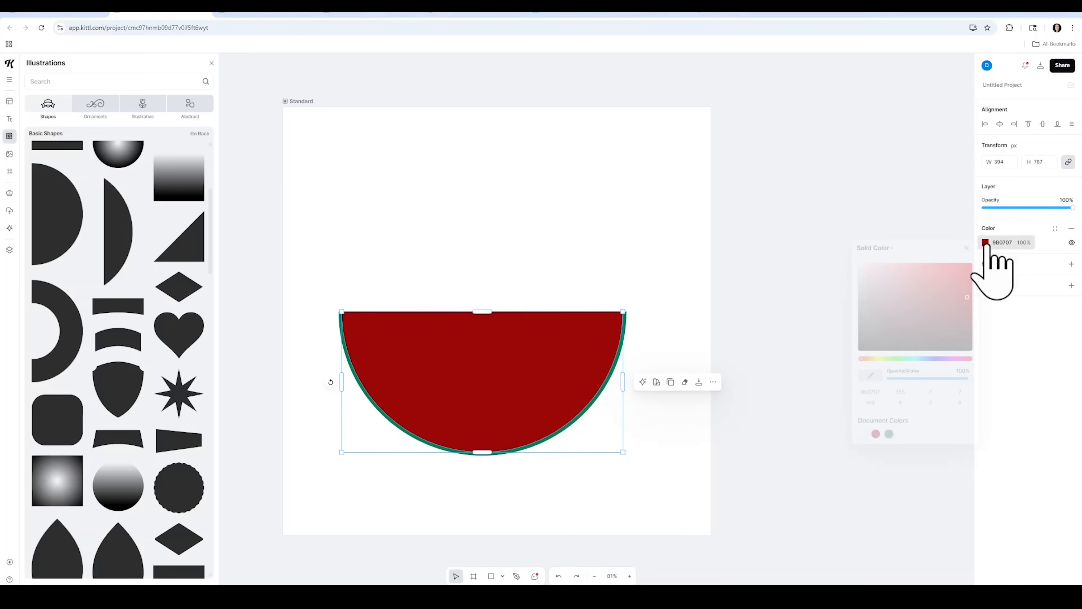
pyautogui.click(904, 359)
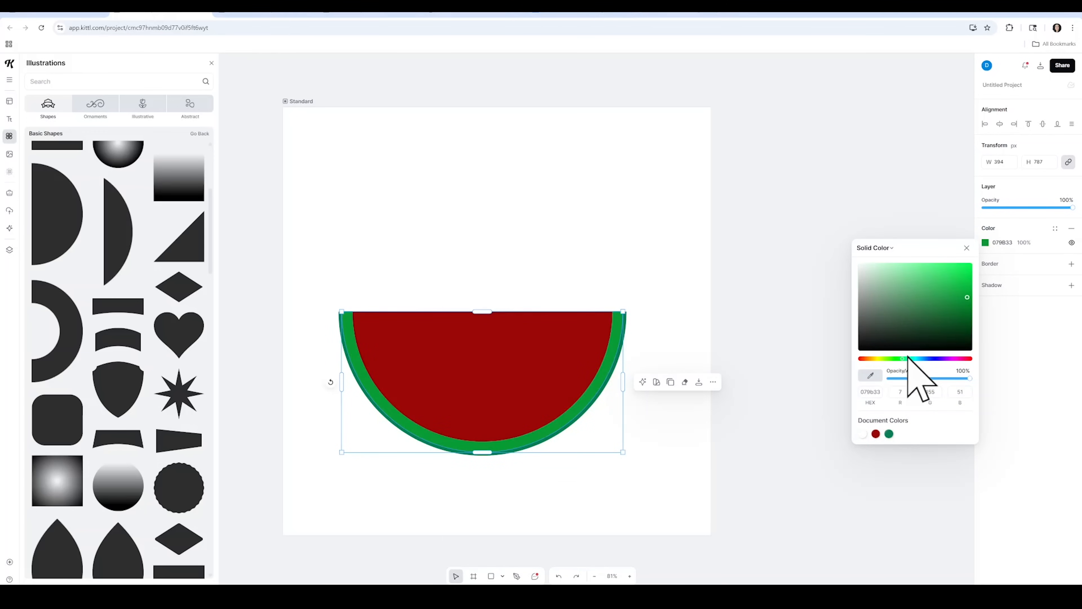
pyautogui.moveTo(953, 296)
pyautogui.mouseDown()
pyautogui.moveTo(885, 297)
pyautogui.moveTo(878, 268)
pyautogui.mouseUp()
pyautogui.click(724, 251)
# Step: Duplicate the red half-circle again and park the copy beyond the artboard's upper-right corner
pyautogui.click(510, 370)
pyautogui.click(684, 286)
pyautogui.click(496, 361)
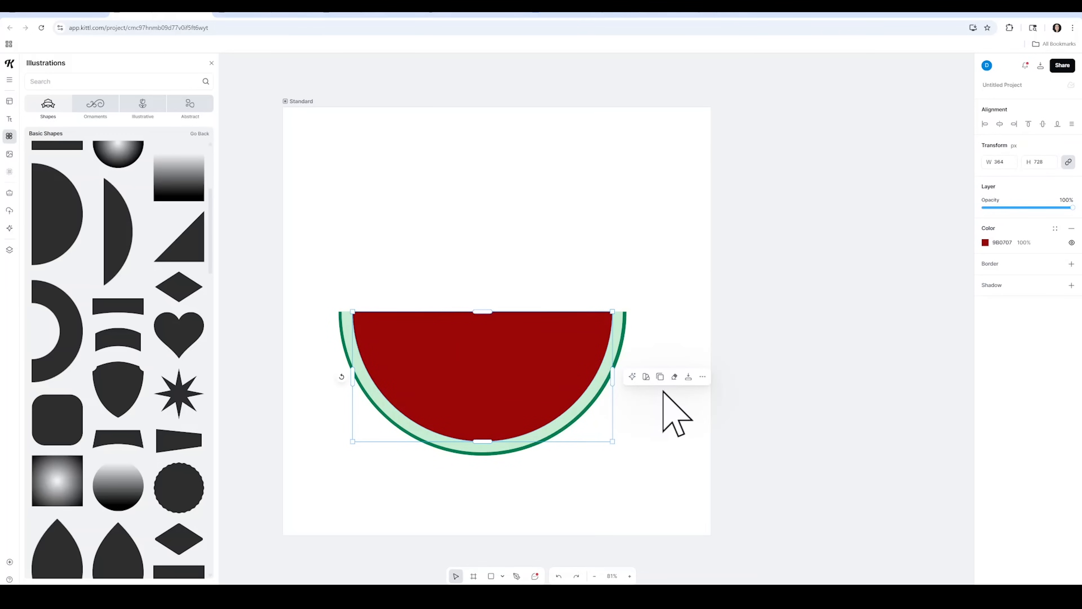
pyautogui.click(660, 376)
pyautogui.moveTo(507, 367); pyautogui.dragTo(810, 179)
pyautogui.click(386, 254)
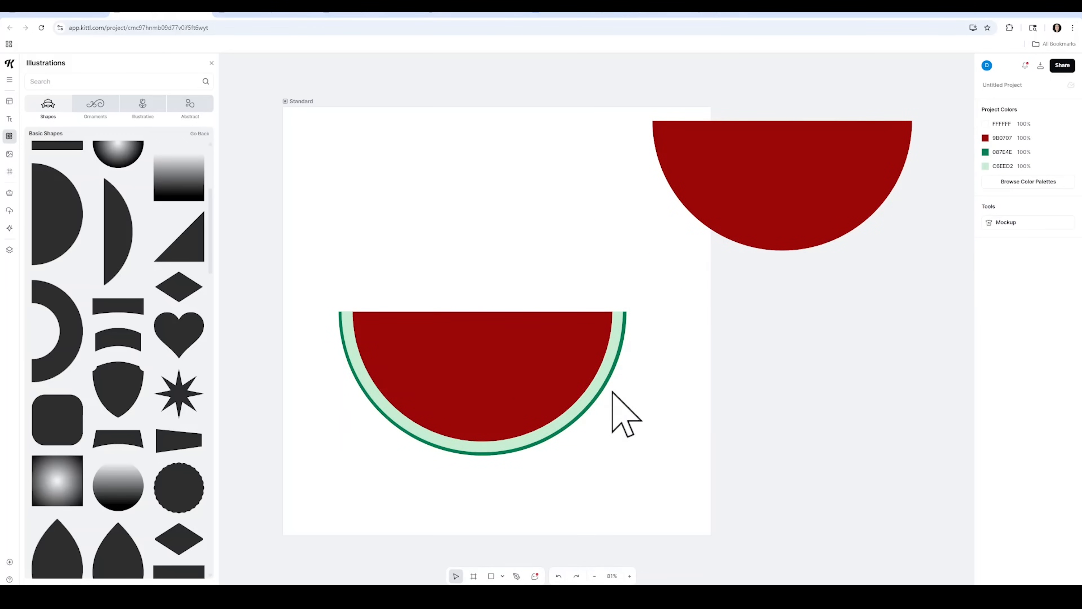
# Step: Move the dark green rind off the artboard and subtract the red half-circle from the pale green one
pyautogui.click(622, 321)
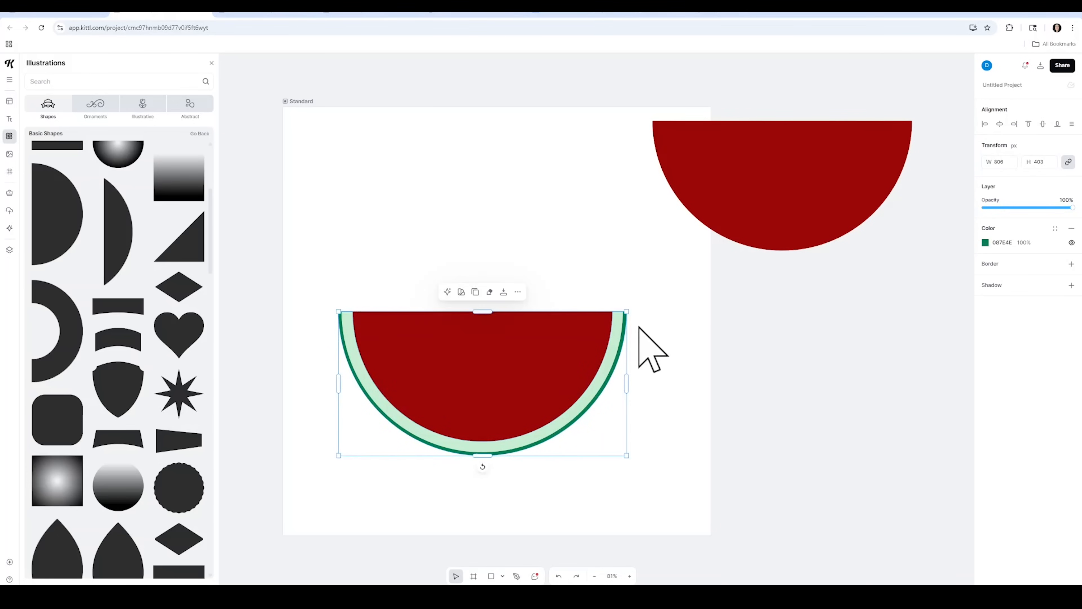
pyautogui.moveTo(628, 328); pyautogui.dragTo(963, 309)
pyautogui.moveTo(338, 246); pyautogui.dragTo(624, 454)
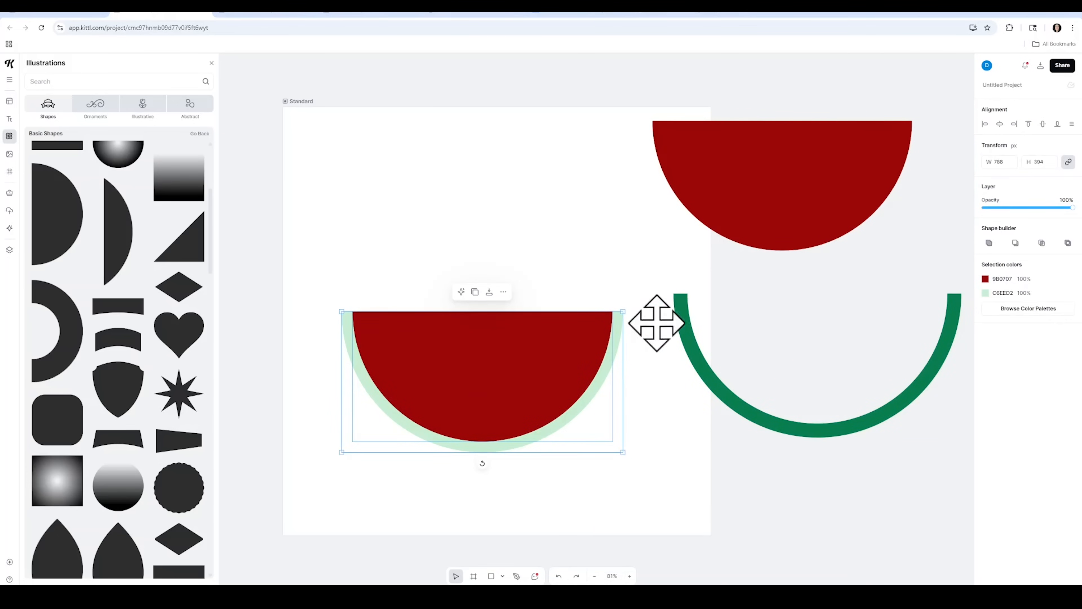
pyautogui.click(1015, 242)
# Step: Move the dark green rind back around the pale green one and send it to the back
pyautogui.moveTo(838, 420); pyautogui.dragTo(502, 441)
pyautogui.rightClick(503, 441)
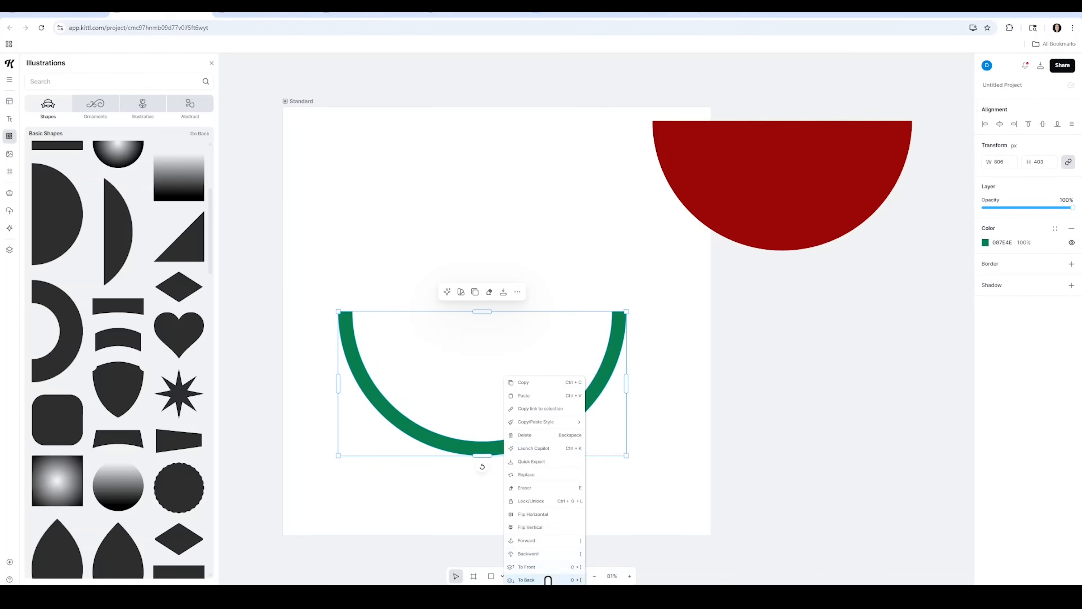
pyautogui.click(528, 580)
# Step: Move the spare red half-circle above the rind and overlap its upper-left edge with a teardrop basic shape about 157 × 241 px
pyautogui.moveTo(790, 210); pyautogui.dragTo(536, 246)
pyautogui.click(483, 158)
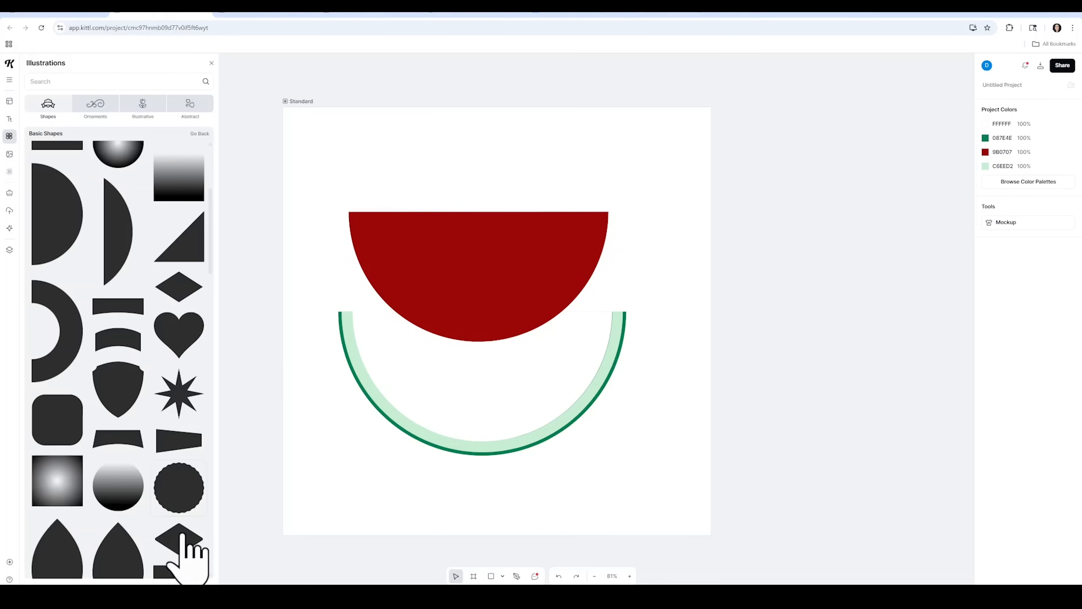
pyautogui.click(124, 560)
pyautogui.moveTo(495, 382); pyautogui.dragTo(430, 232)
pyautogui.moveTo(484, 82); pyautogui.dragTo(422, 174)
pyautogui.moveTo(406, 237); pyautogui.dragTo(403, 215)
pyautogui.rightClick(399, 206)
pyautogui.click(476, 181)
pyautogui.click(407, 179)
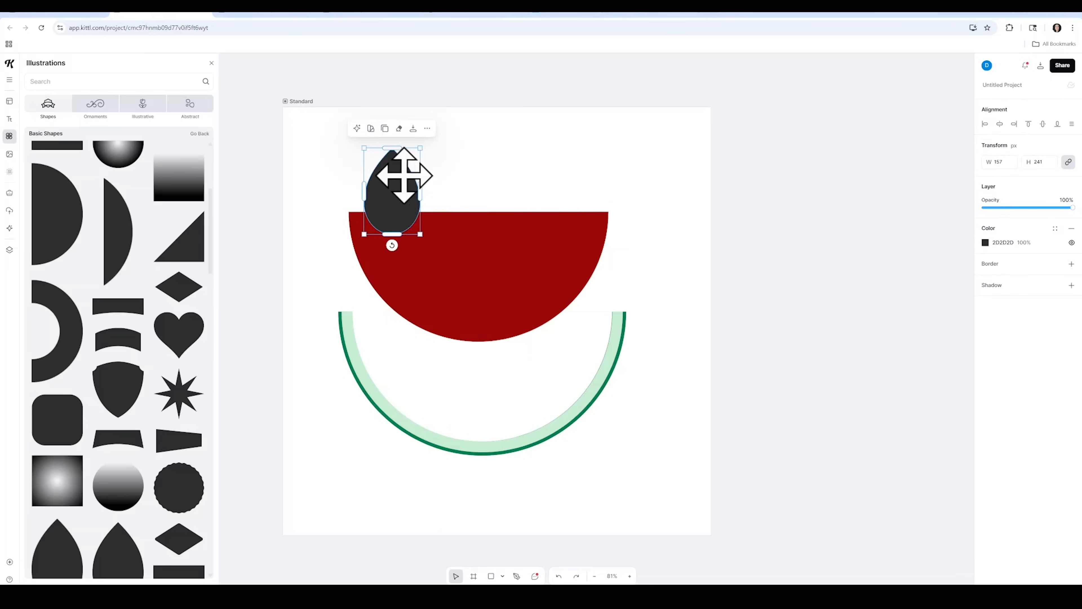
# Step: Duplicate the teardrop, shrink the copy, and place it just right of the first, overlapping the red shape's flat edge
pyautogui.click(385, 129)
pyautogui.moveTo(386, 215); pyautogui.dragTo(447, 213)
pyautogui.moveTo(468, 147); pyautogui.dragTo(451, 175)
pyautogui.moveTo(430, 218); pyautogui.dragTo(434, 207)
pyautogui.click(489, 126)
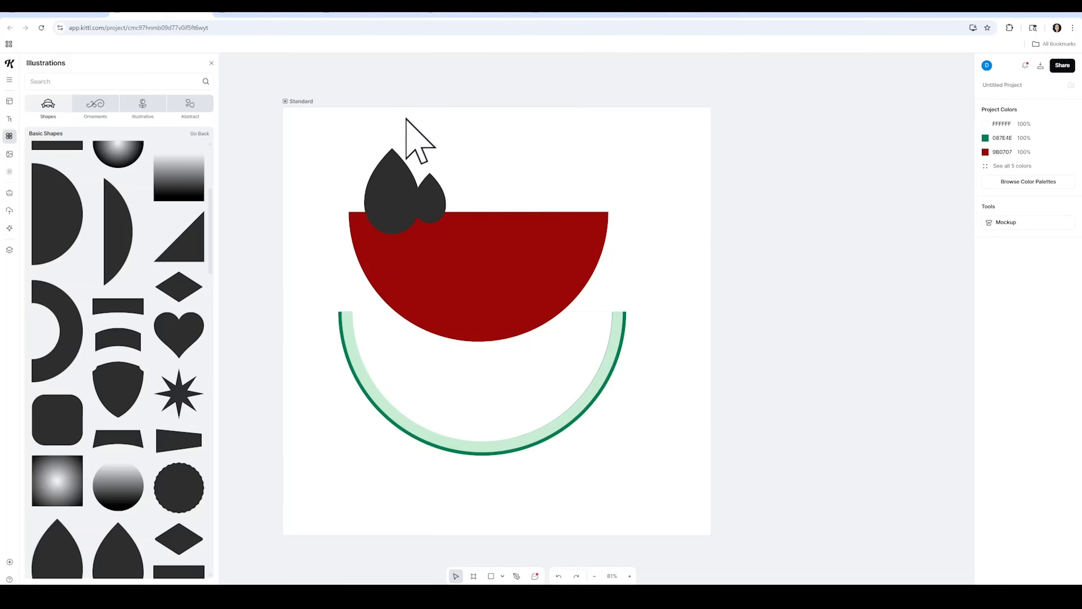
# Step: Subtract both teardrops from the red half-circle to cut bite marks, and fit the red flesh inside the rind
pyautogui.moveTo(362, 123); pyautogui.dragTo(508, 254)
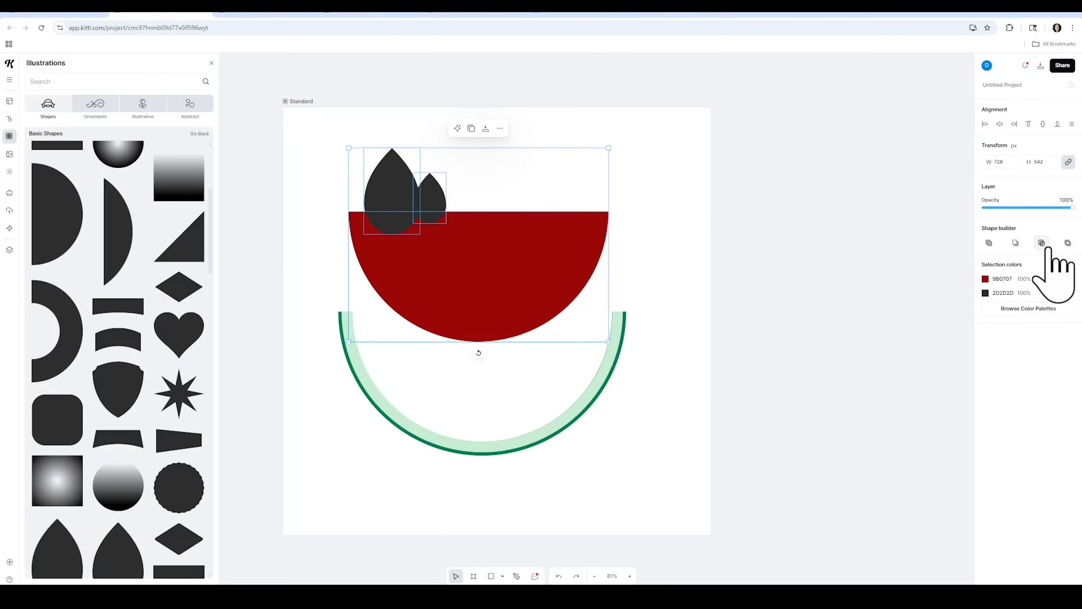
pyautogui.click(1015, 243)
pyautogui.click(740, 249)
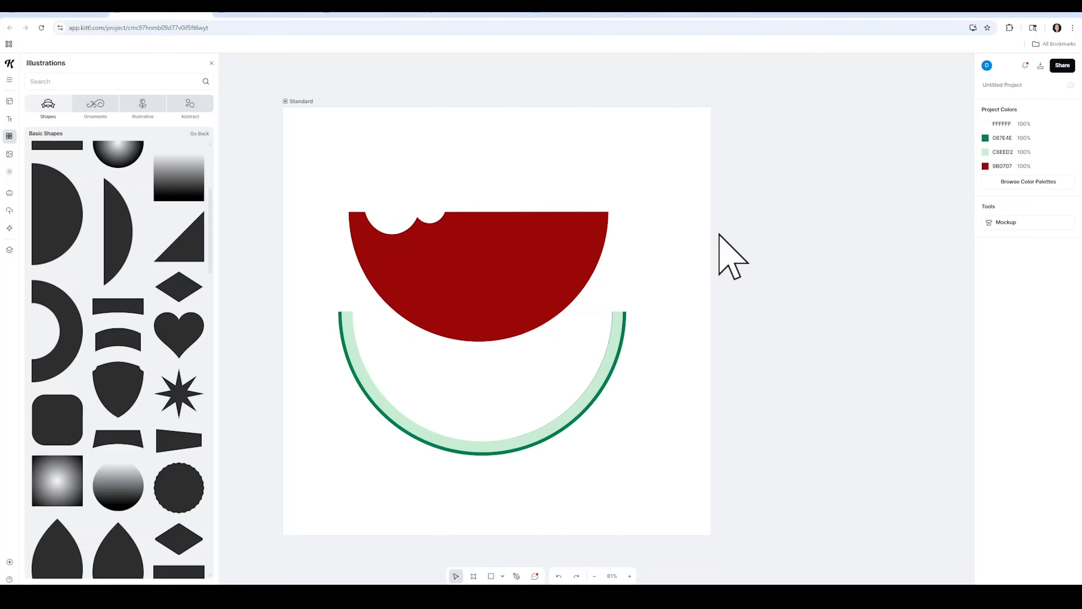
pyautogui.moveTo(537, 278); pyautogui.dragTo(536, 362)
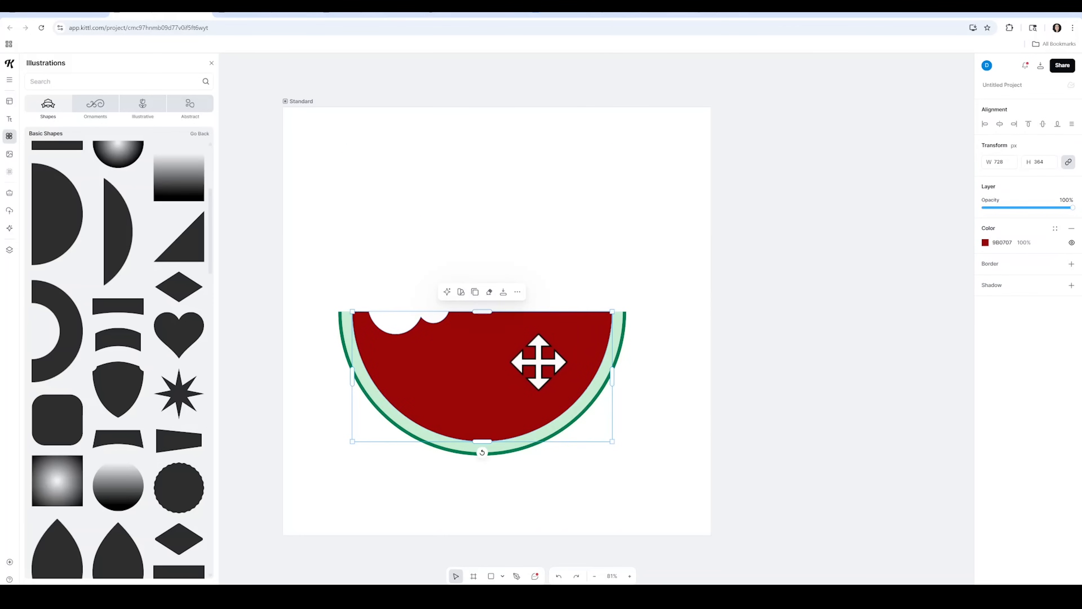
pyautogui.click(774, 315)
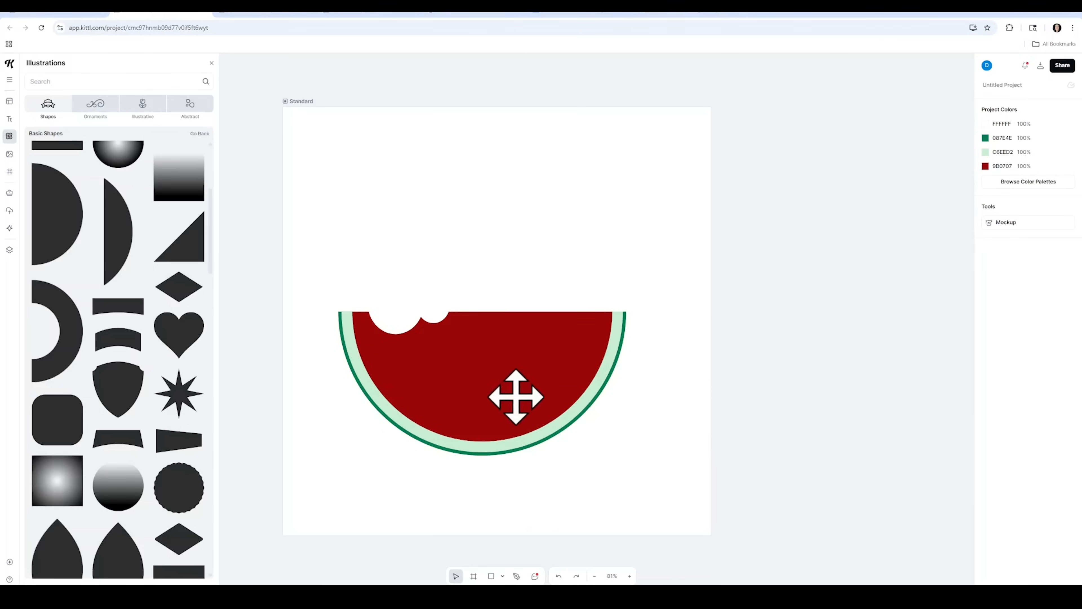
# Step: Add another teardrop basic shape as a seed, shrink it to about 33 × 68 px, and center it low on the red flesh
pyautogui.click(120, 560)
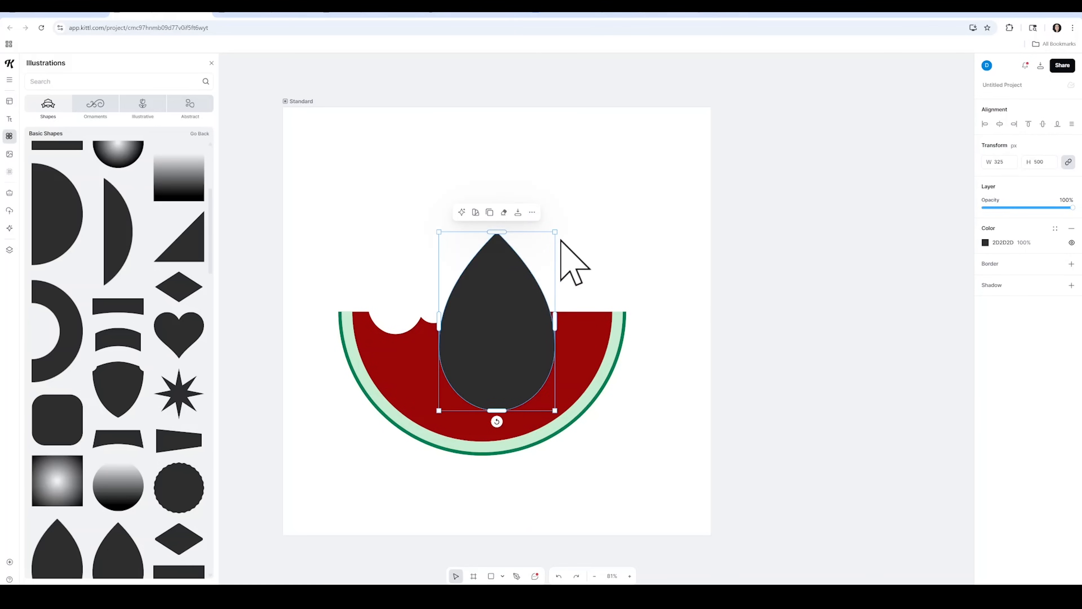
pyautogui.moveTo(555, 231); pyautogui.dragTo(453, 398)
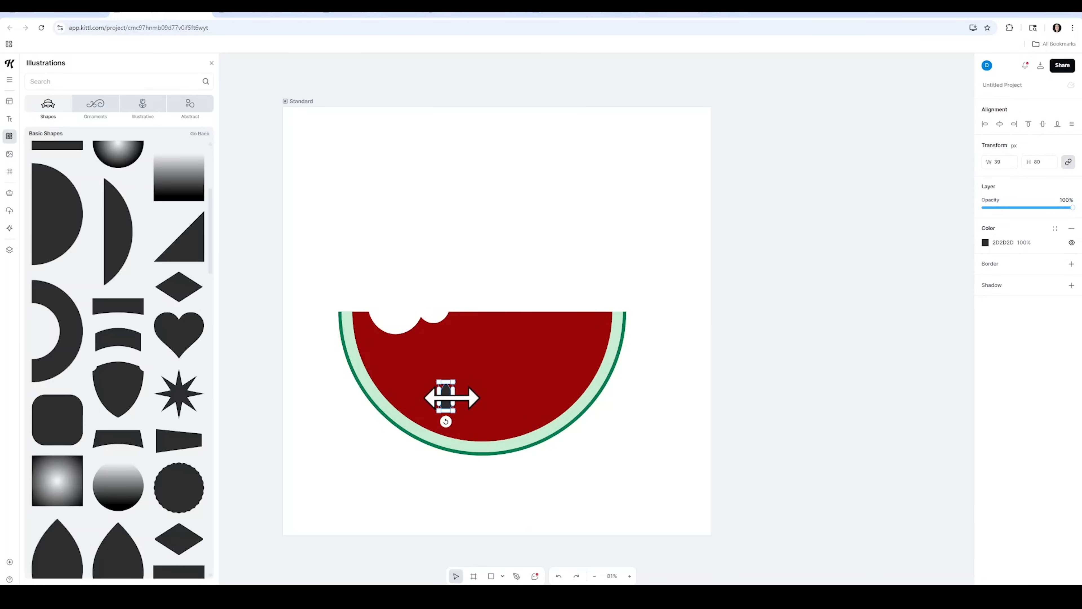
pyautogui.click(792, 266)
pyautogui.click(452, 407)
pyautogui.moveTo(443, 411); pyautogui.dragTo(483, 412)
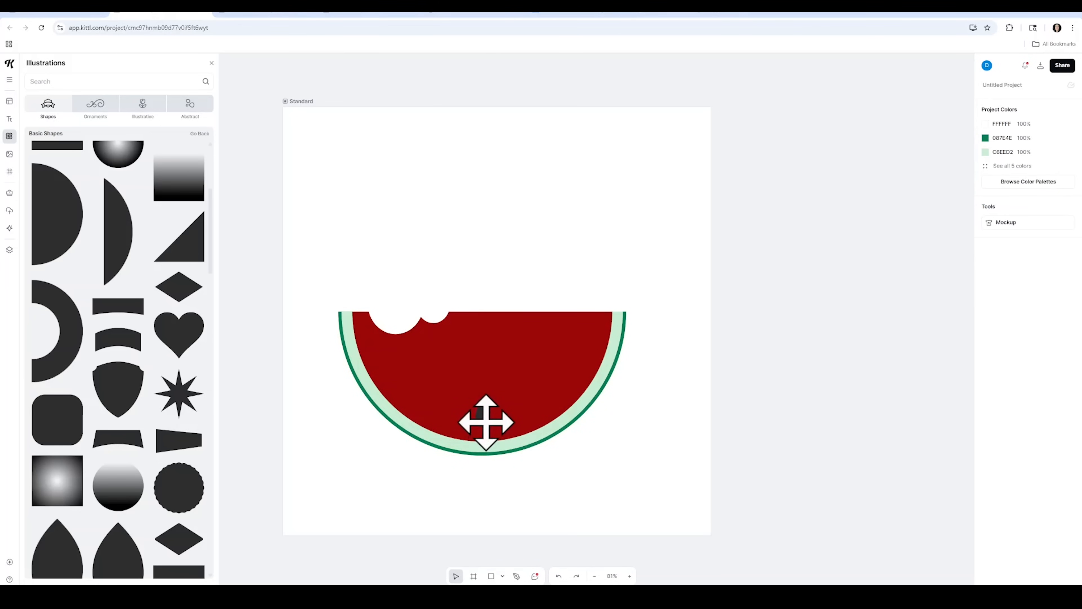
# Step: Duplicate the center seed and place a tilted copy to its right on the red flesh
pyautogui.click(485, 422)
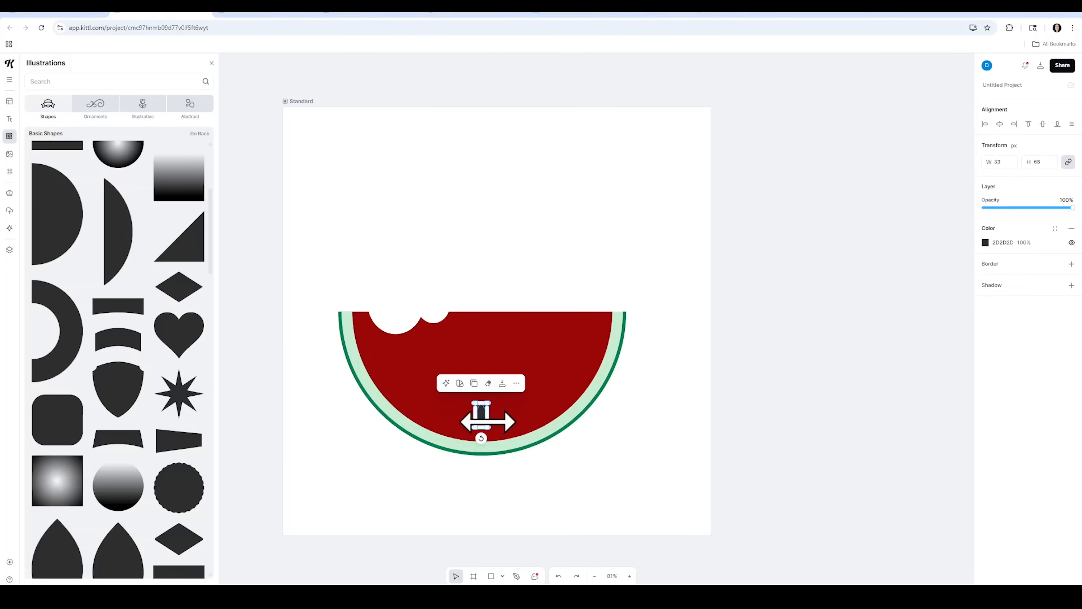
pyautogui.click(473, 383)
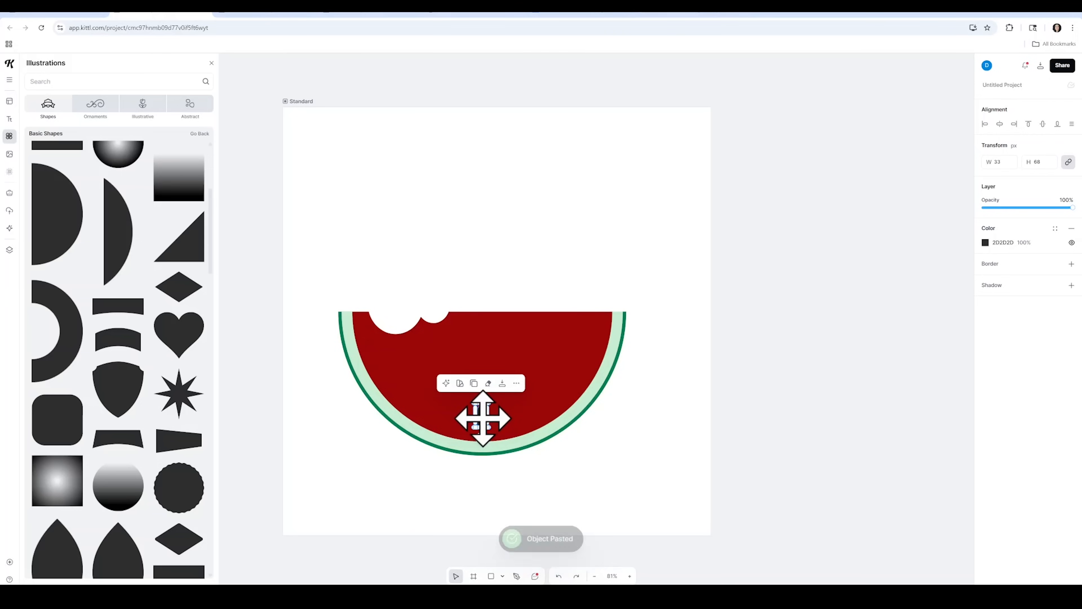
pyautogui.moveTo(483, 415); pyautogui.dragTo(506, 420)
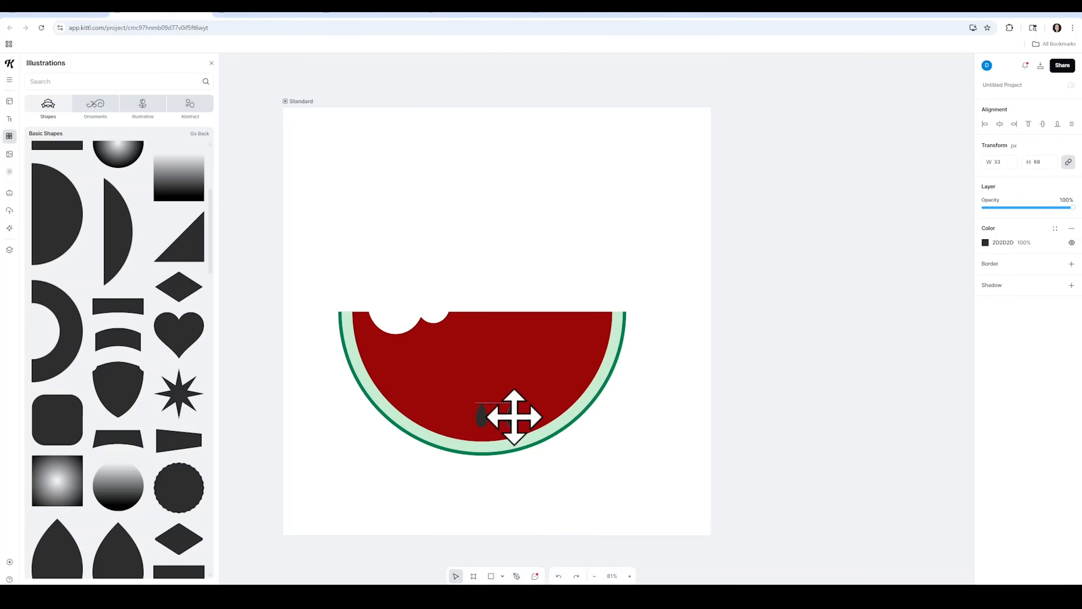
pyautogui.click(526, 408)
# Step: Place a copy of the tilted seed to the left of the center seed and flip it horizontally
pyautogui.moveTo(525, 425); pyautogui.dragTo(441, 403)
pyautogui.click(502, 360)
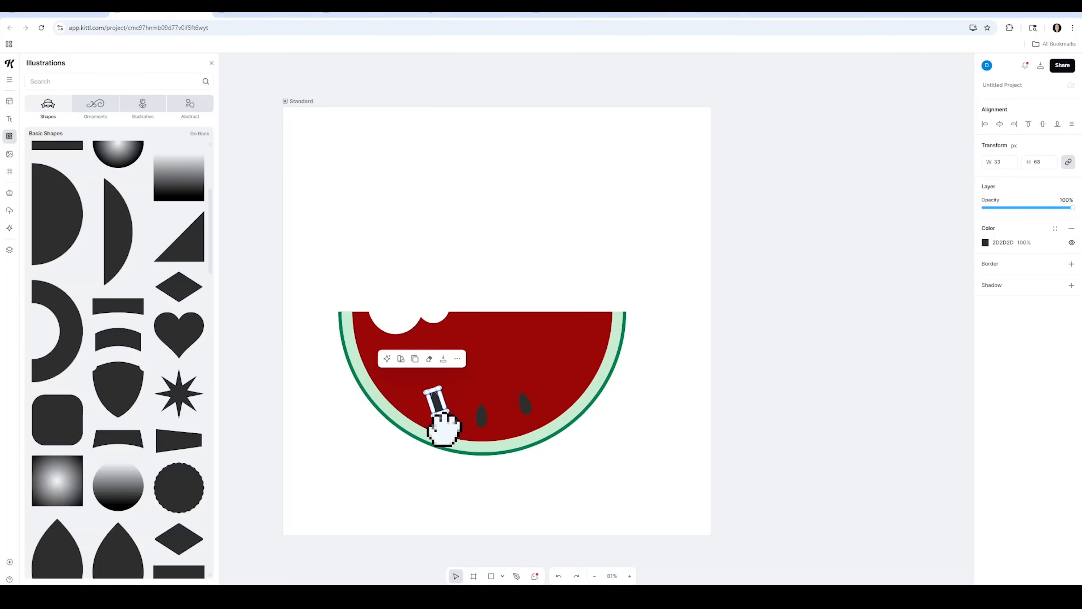
pyautogui.rightClick(438, 403)
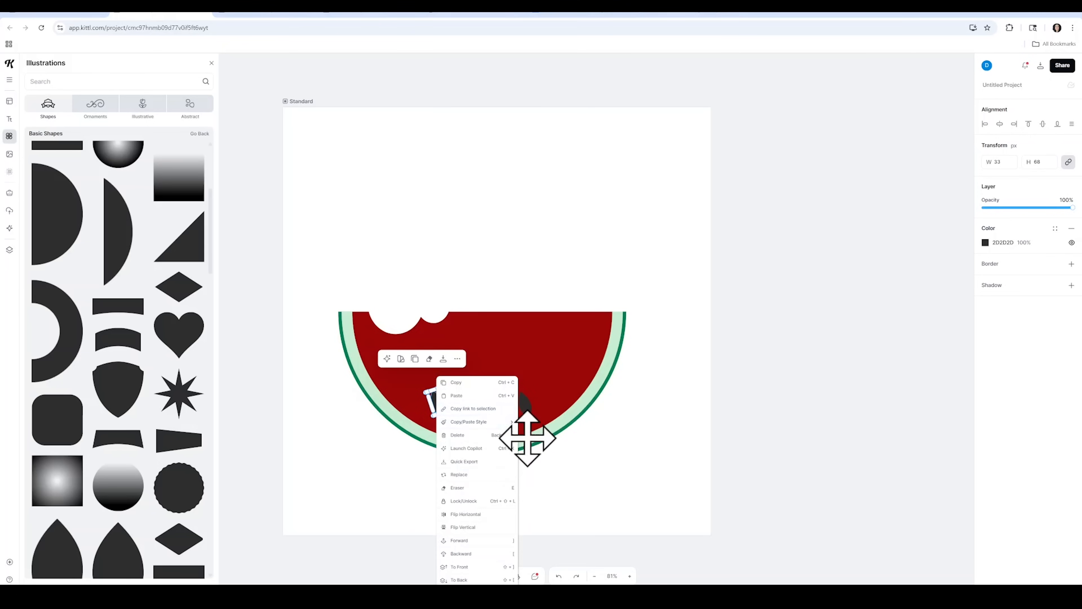
pyautogui.click(491, 515)
# Step: Duplicate more seeds and arrange two mirrored pairs up both sides of the flesh, angled along the rind's curve
pyautogui.moveTo(427, 420); pyautogui.dragTo(598, 361)
pyautogui.press('Escape')
pyautogui.click(397, 379)
pyautogui.hotkey('ctrl', 'd')
pyautogui.click(757, 381)
pyautogui.click(557, 374)
pyautogui.hotkey('ctrl', 'd')
pyautogui.click(398, 377)
pyautogui.click(419, 331)
pyautogui.moveTo(399, 377); pyautogui.dragTo(379, 345)
pyautogui.click(343, 359)
pyautogui.click(896, 323)
# Step: Duplicate the bottom center seed into a mirrored, slightly tilted pair in the upper middle of the flesh
pyautogui.click(481, 415)
pyautogui.hotkey('ctrl', 'd')
pyautogui.moveTo(481, 416); pyautogui.dragTo(464, 364)
pyautogui.moveTo(466, 388); pyautogui.dragTo(500, 364)
pyautogui.hotkey('ctrl', 'd')
pyautogui.rightClick(469, 362)
pyautogui.click(519, 537)
pyautogui.click(817, 353)
# Step: Fill the red flesh with a linear gradient from dark red near the rind to a lighter red at the flat edge
pyautogui.click(496, 331)
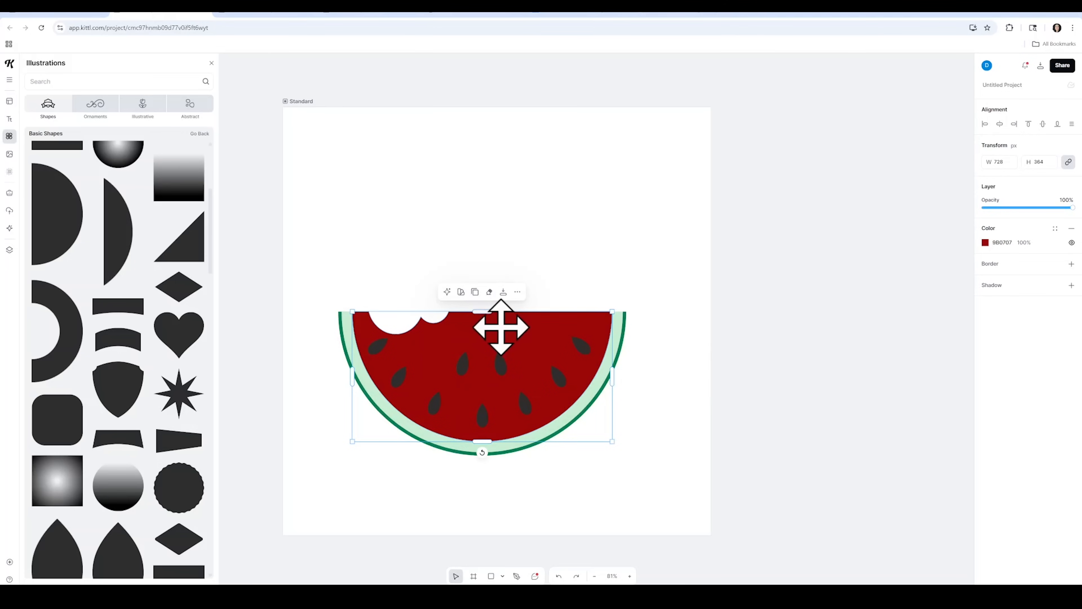
pyautogui.click(476, 294)
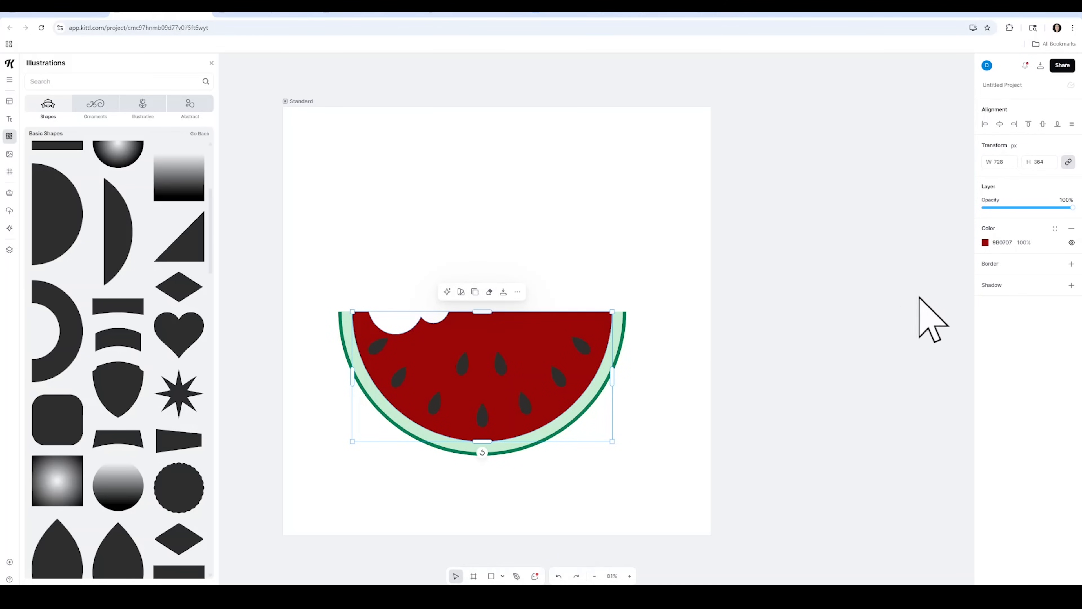
pyautogui.click(985, 243)
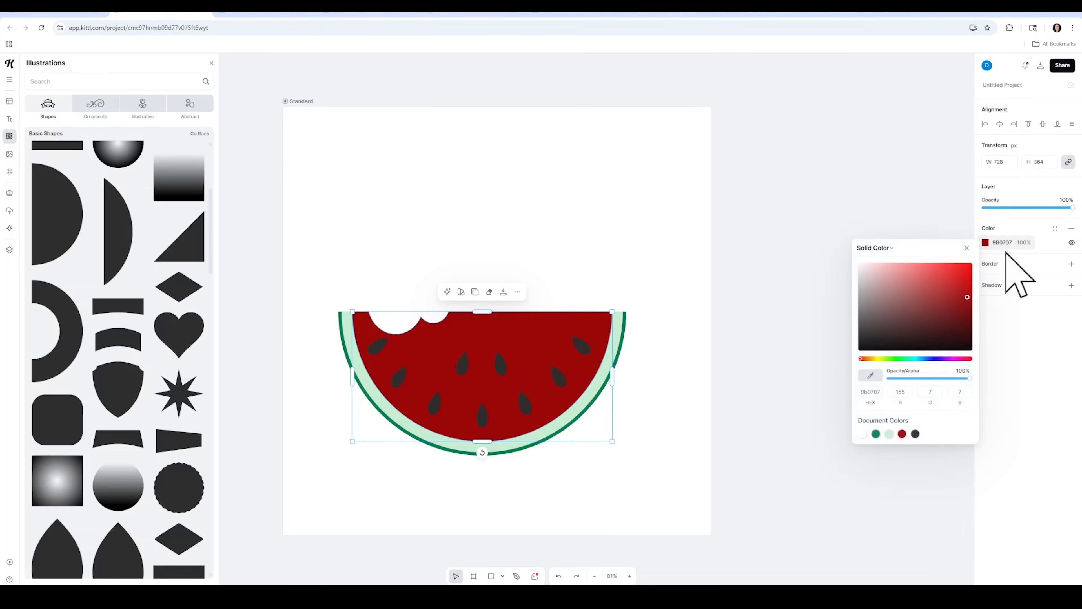
pyautogui.click(893, 249)
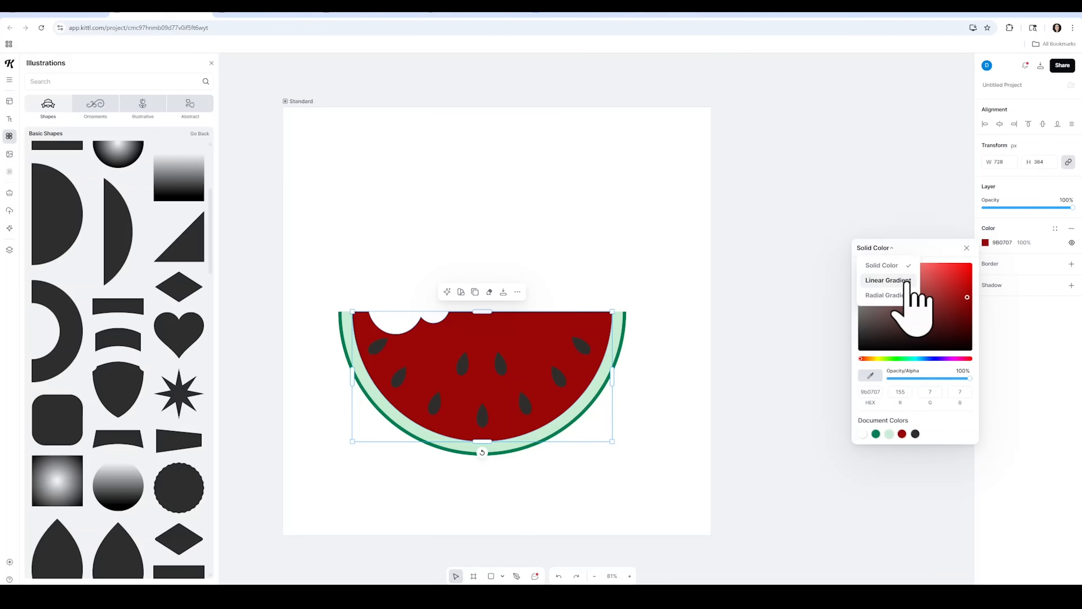
pyautogui.click(888, 281)
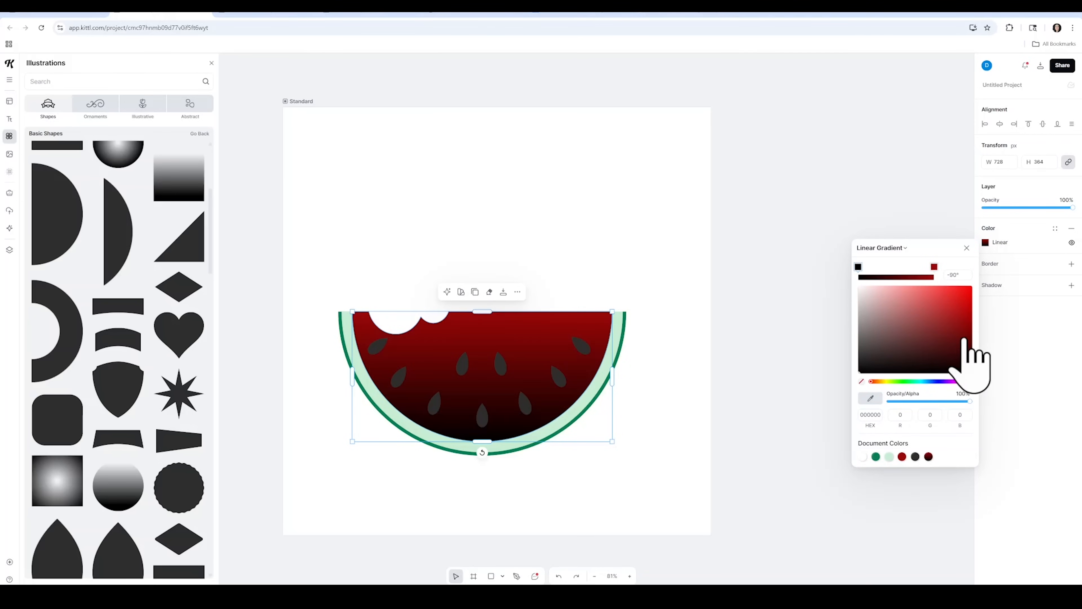
pyautogui.click(964, 337)
pyautogui.moveTo(964, 336); pyautogui.dragTo(973, 339)
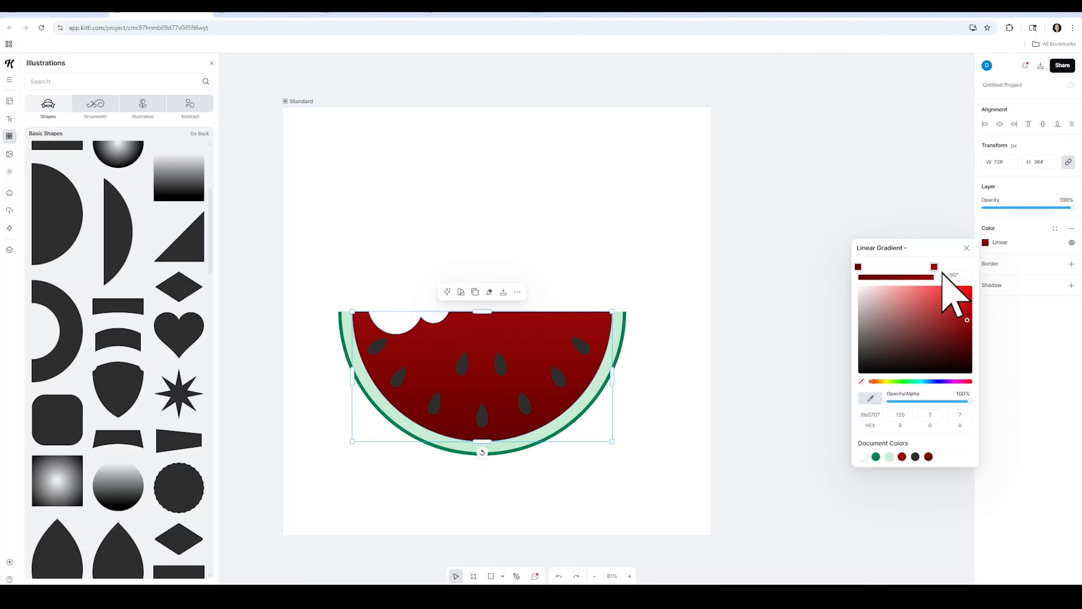
pyautogui.moveTo(968, 320); pyautogui.dragTo(925, 307)
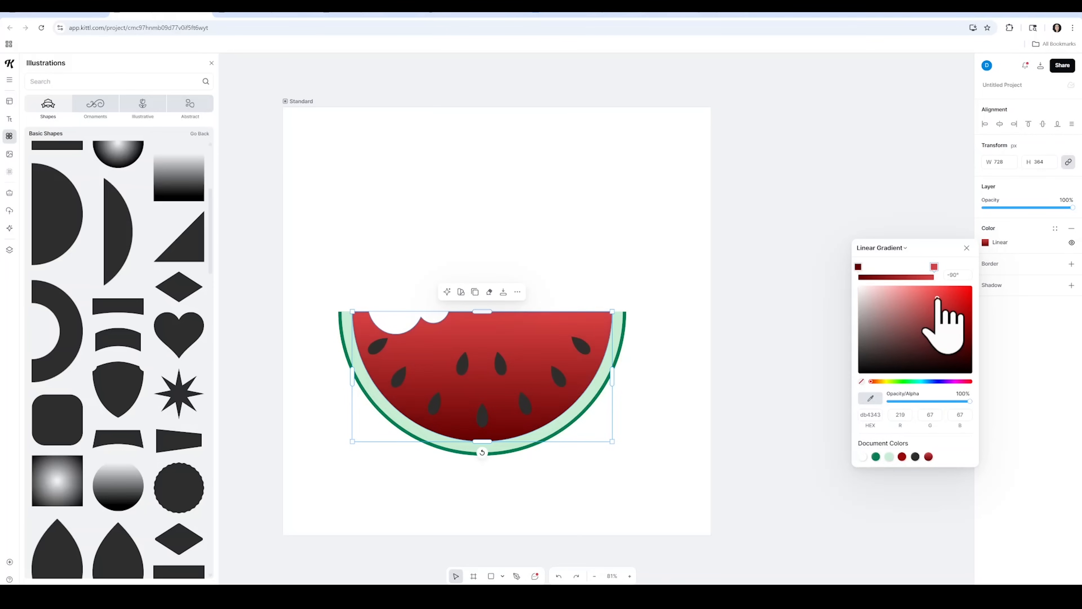
pyautogui.click(754, 339)
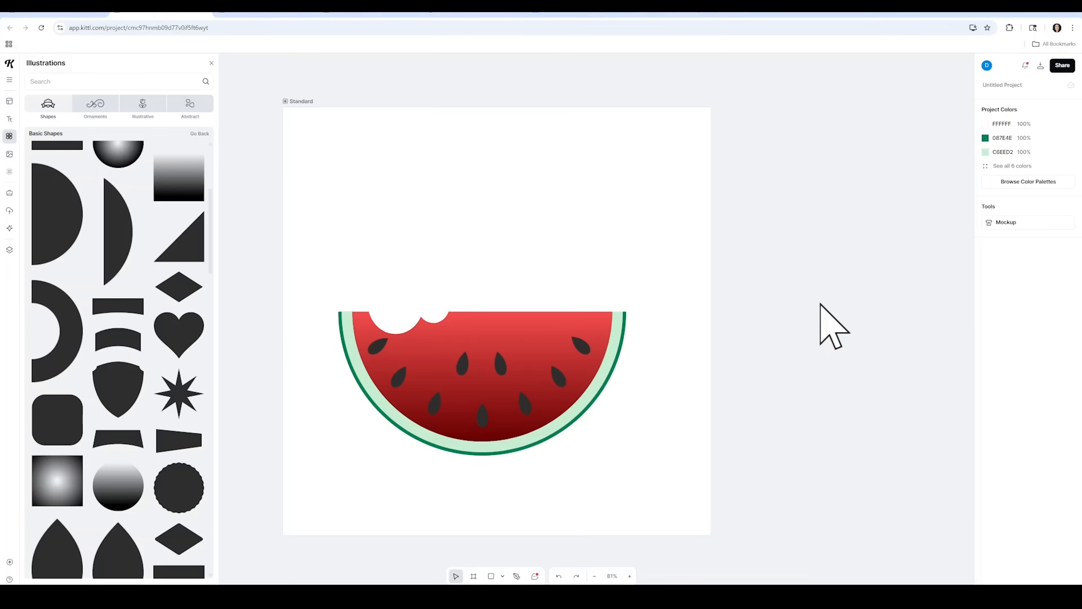
# Step: Group all watermelon parts, rotate them about 70° so the bitten edge faces right, and shift the slice toward the artboard's left
pyautogui.moveTo(297, 228); pyautogui.dragTo(409, 342)
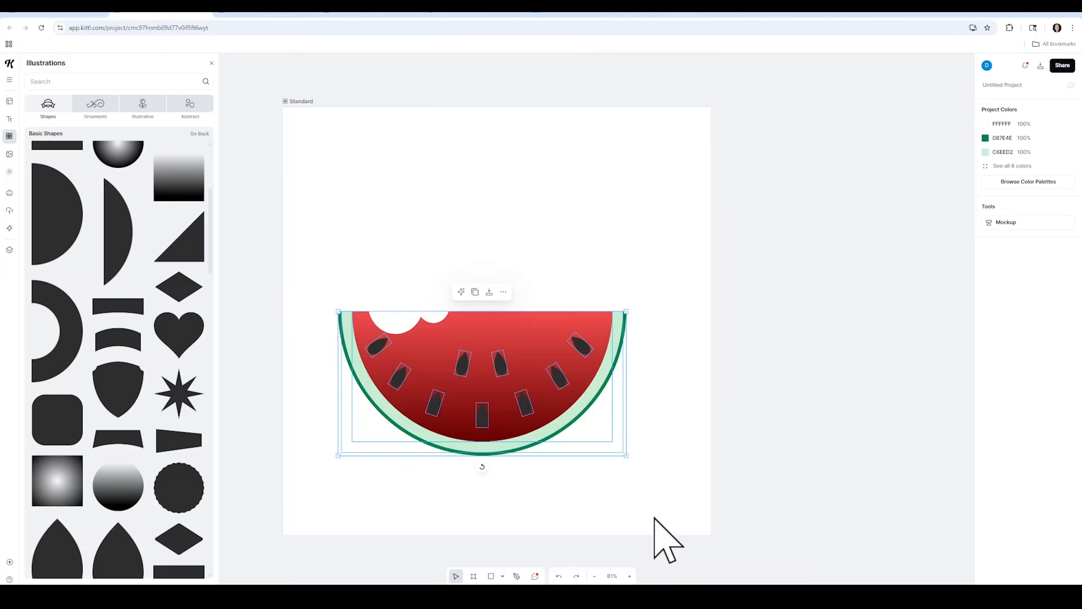
pyautogui.rightClick(528, 363)
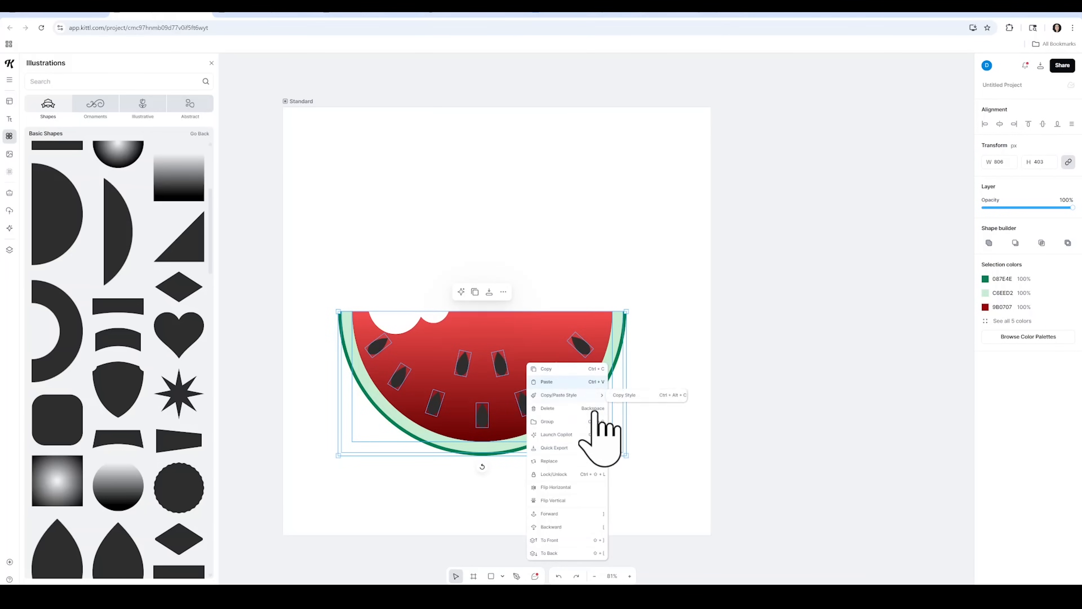
pyautogui.click(585, 422)
pyautogui.moveTo(483, 473); pyautogui.dragTo(374, 429)
pyautogui.moveTo(506, 444); pyautogui.dragTo(437, 427)
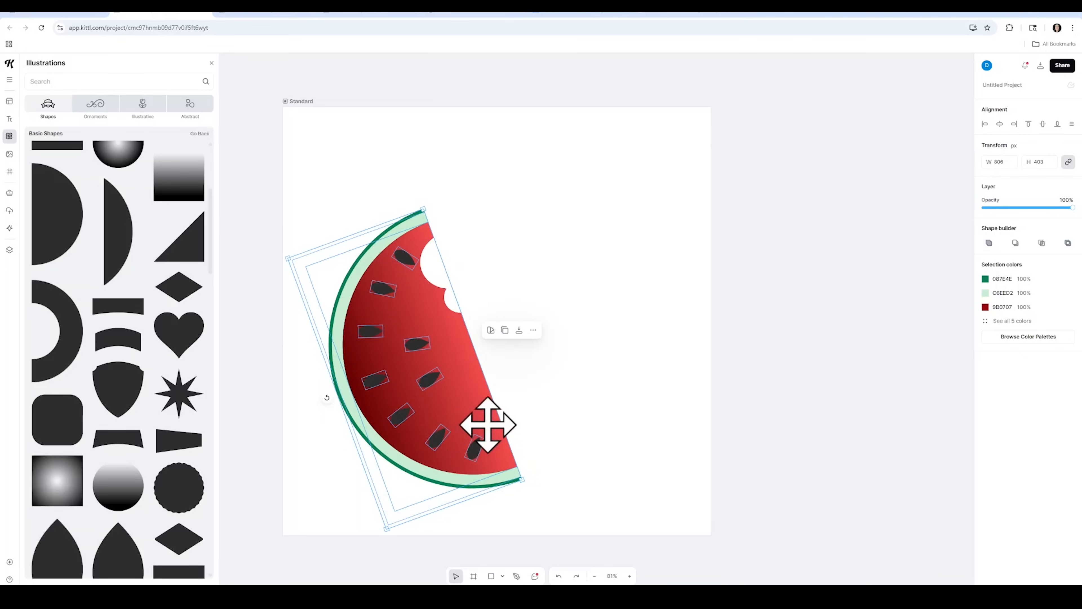
pyautogui.click(567, 420)
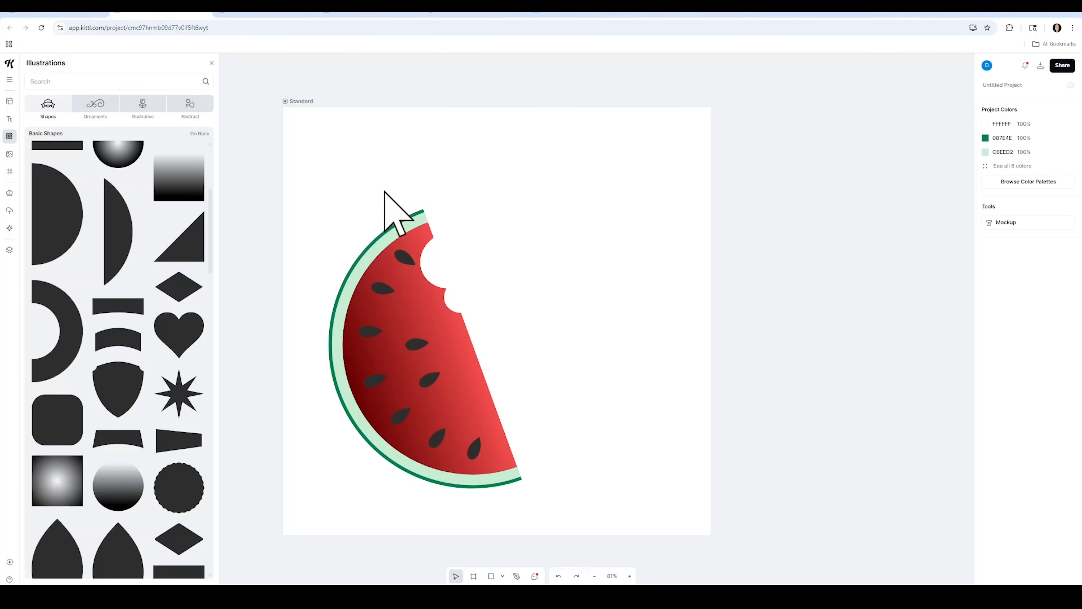
# Step: Add a headline, enlarge it to about size 173 beside the watermelon's bite, and replace its text with "Hola"
pyautogui.click(9, 120)
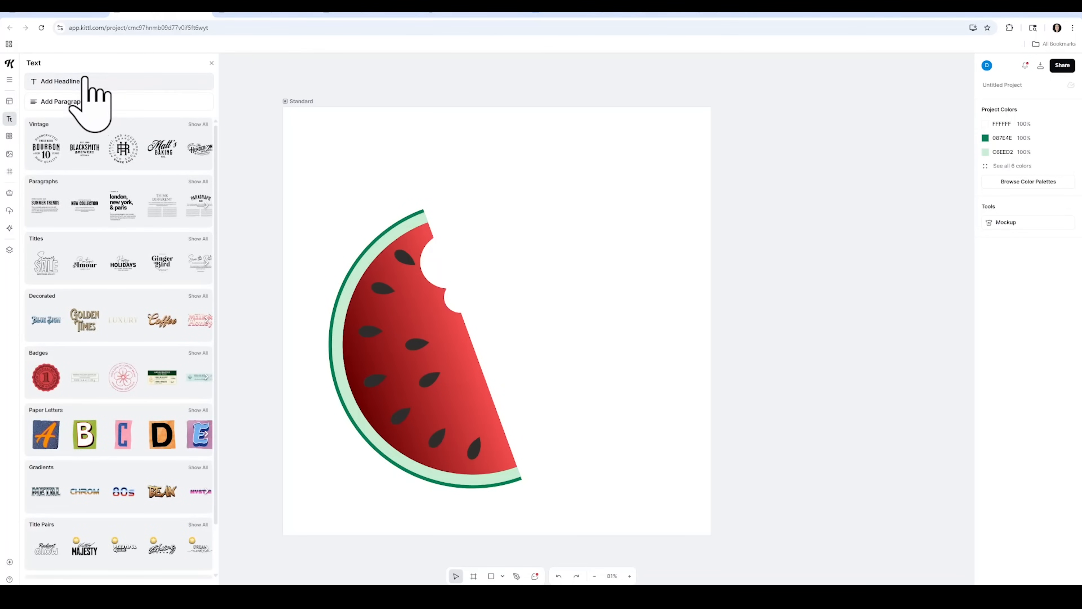
pyautogui.click(87, 80)
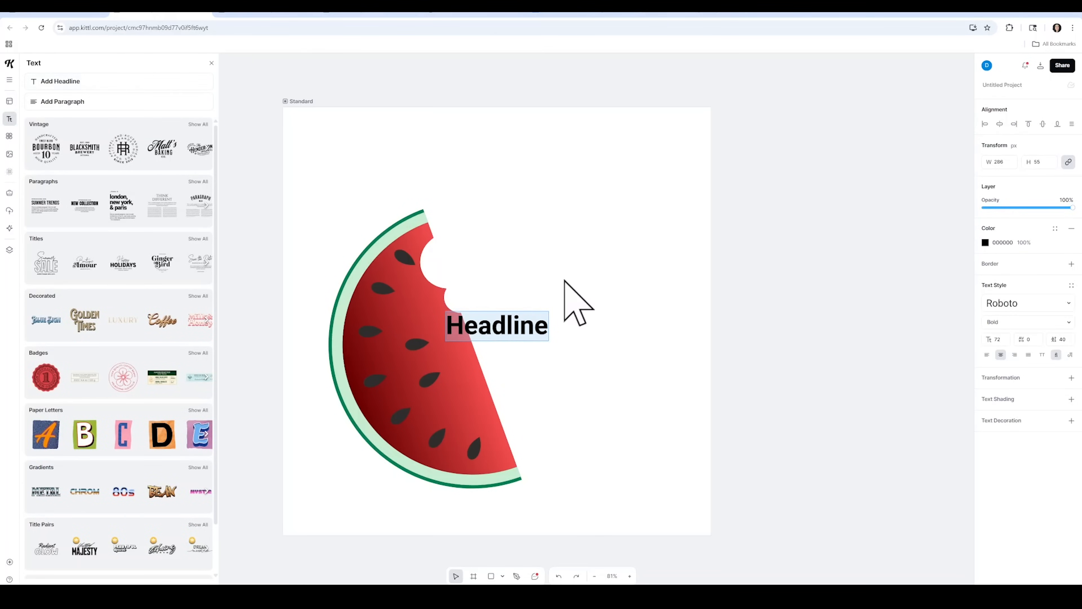
pyautogui.moveTo(518, 323); pyautogui.dragTo(683, 306)
pyautogui.moveTo(587, 274); pyautogui.dragTo(590, 259)
pyautogui.doubleClick(555, 265)
pyautogui.hotkey('ctrl', 'a')
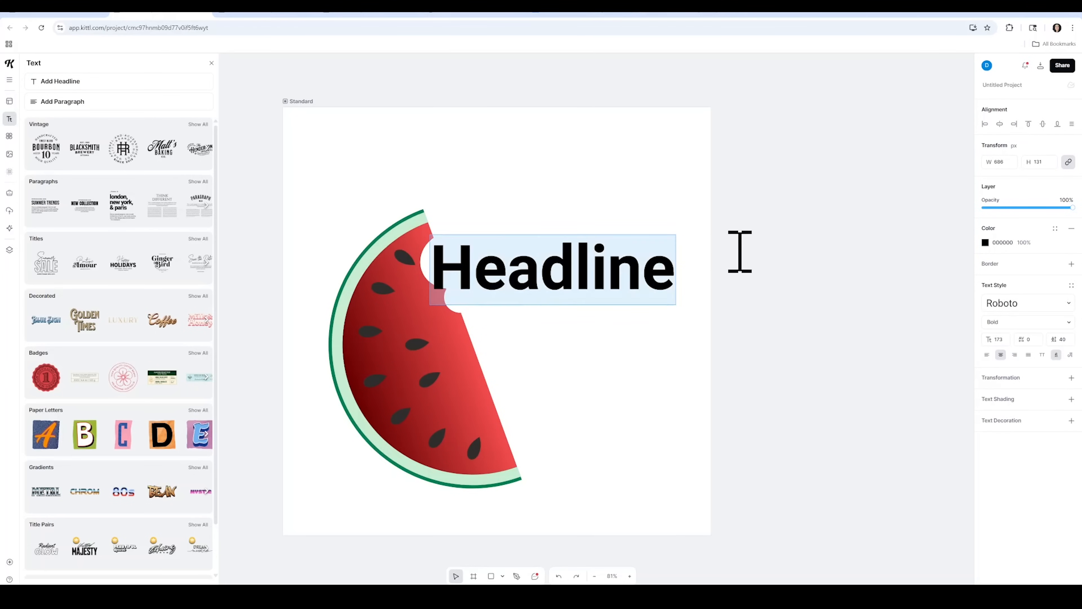
pyautogui.write('Hola')
pyautogui.press('Escape')
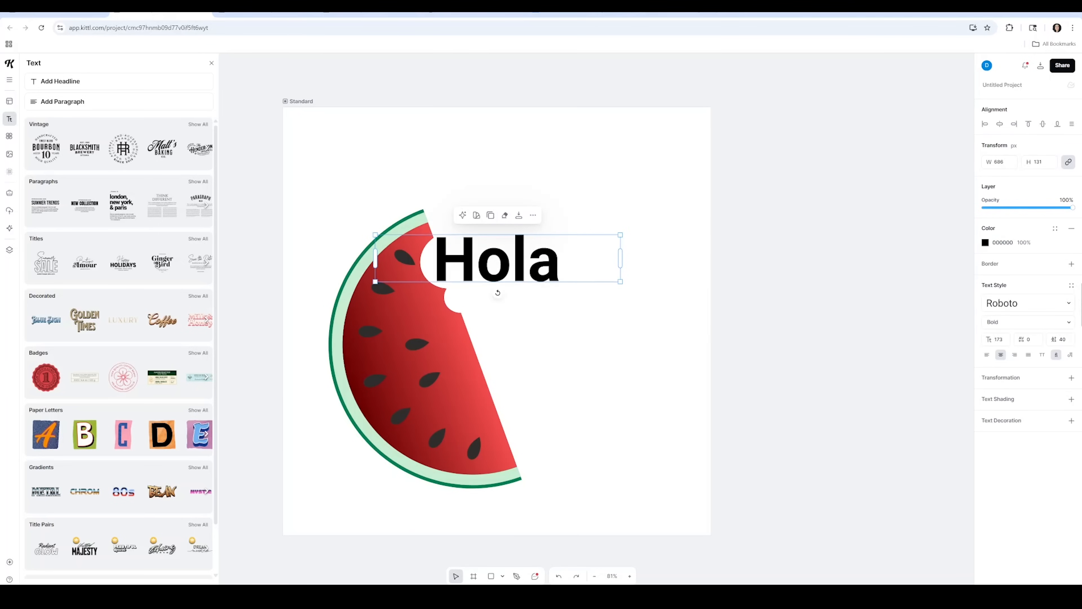
# Step: Set "Hola" in the bookmarked flowing script typeface, enlarge it to about size 369, and place it beside the bite marks
pyautogui.click(1070, 304)
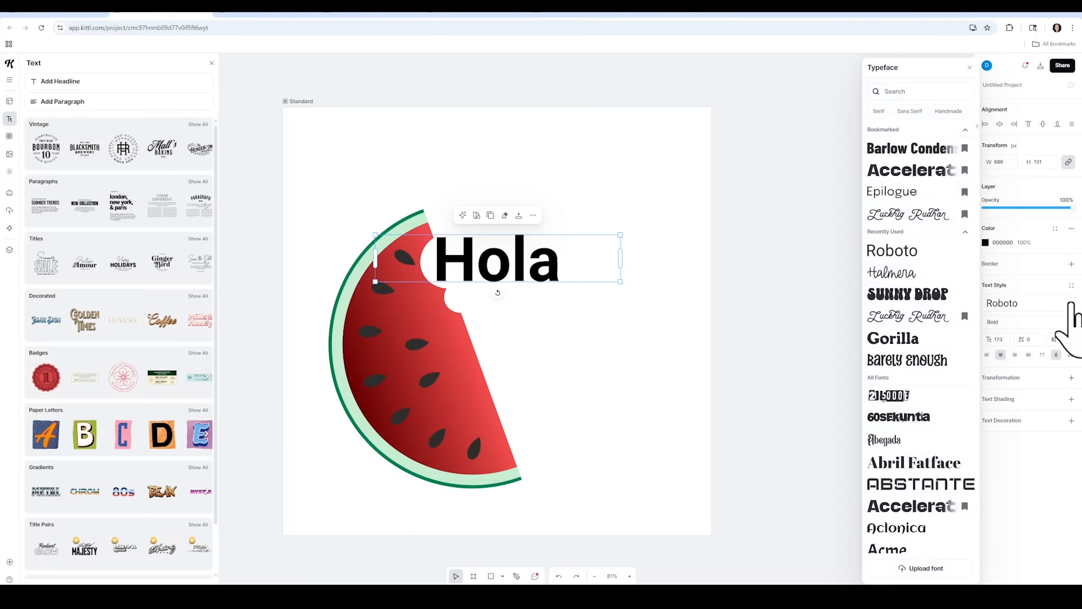
pyautogui.click(922, 271)
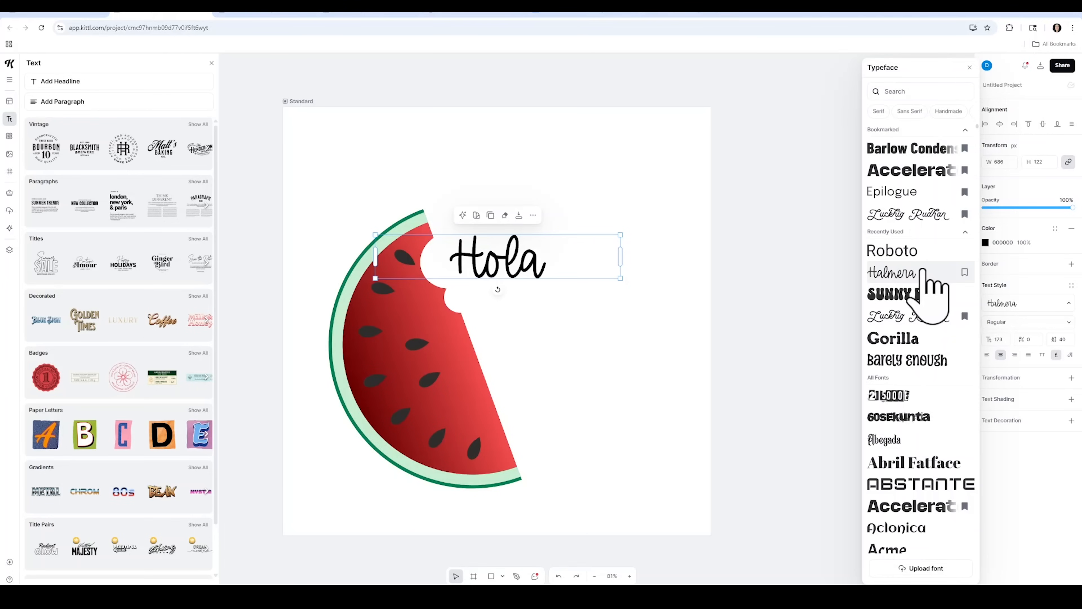
pyautogui.click(925, 315)
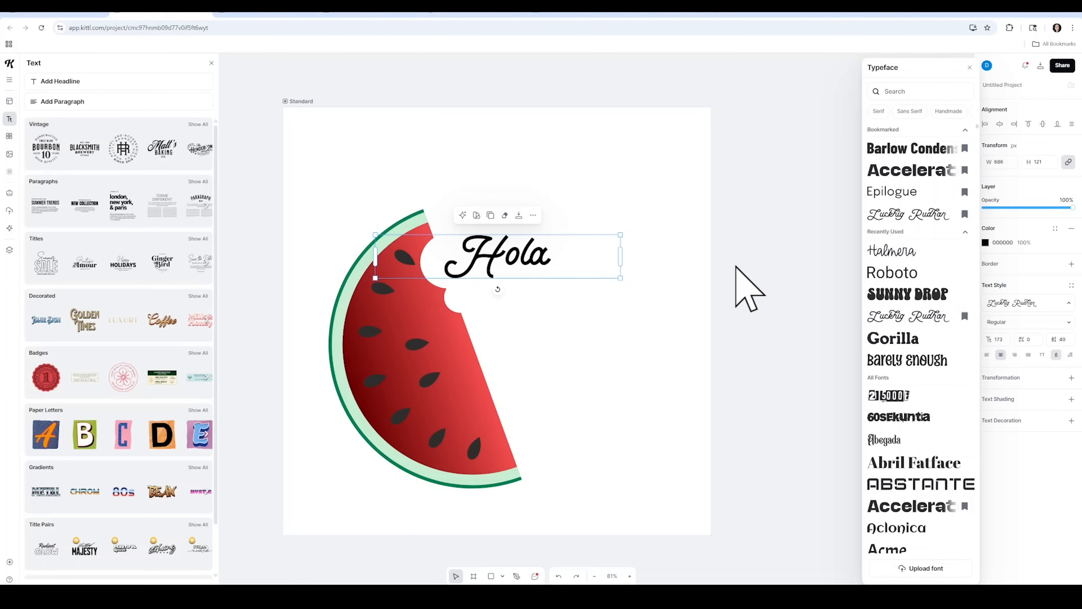
pyautogui.moveTo(621, 259); pyautogui.dragTo(668, 186)
pyautogui.moveTo(551, 234); pyautogui.dragTo(565, 238)
pyautogui.click(793, 326)
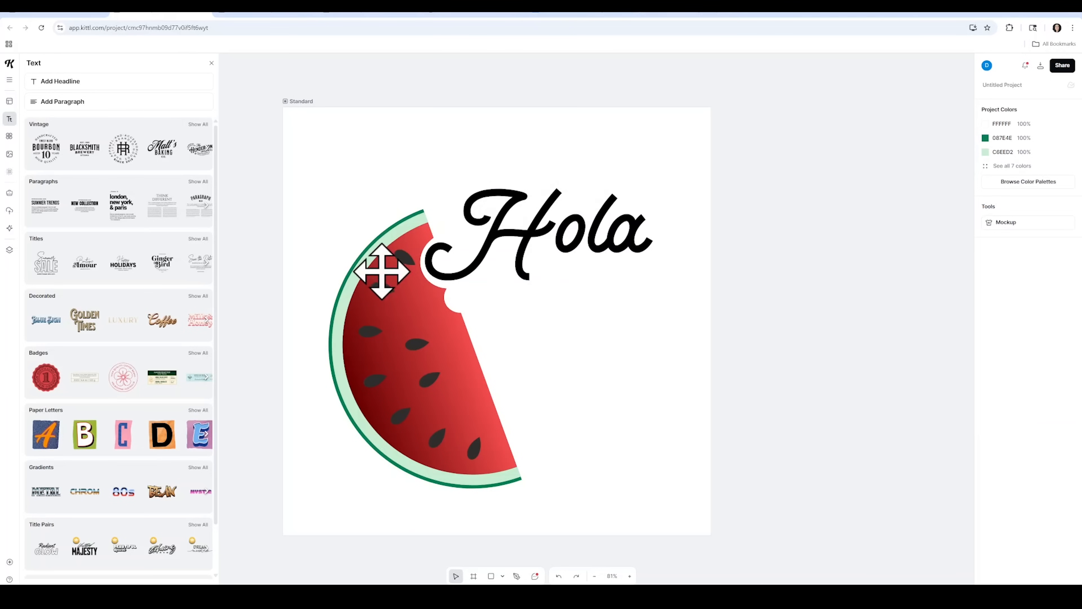
# Step: Duplicate "Hola" below the original and change the copy's text to "VERANO"
pyautogui.click(578, 242)
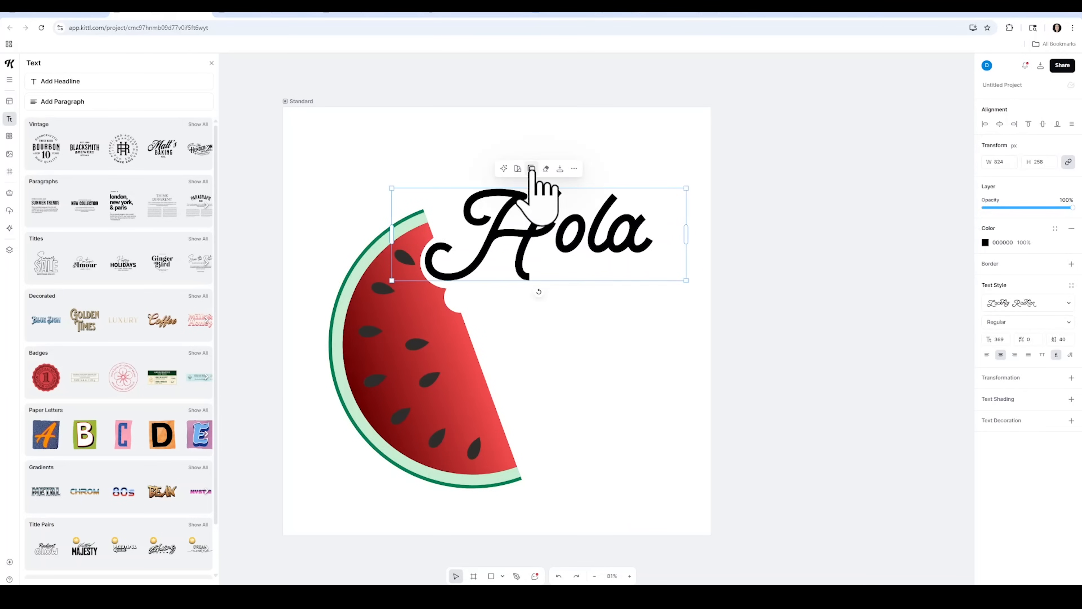
pyautogui.hotkey('ctrl', 'v')
pyautogui.moveTo(574, 249); pyautogui.dragTo(591, 347)
pyautogui.moveTo(680, 366); pyautogui.dragTo(451, 367)
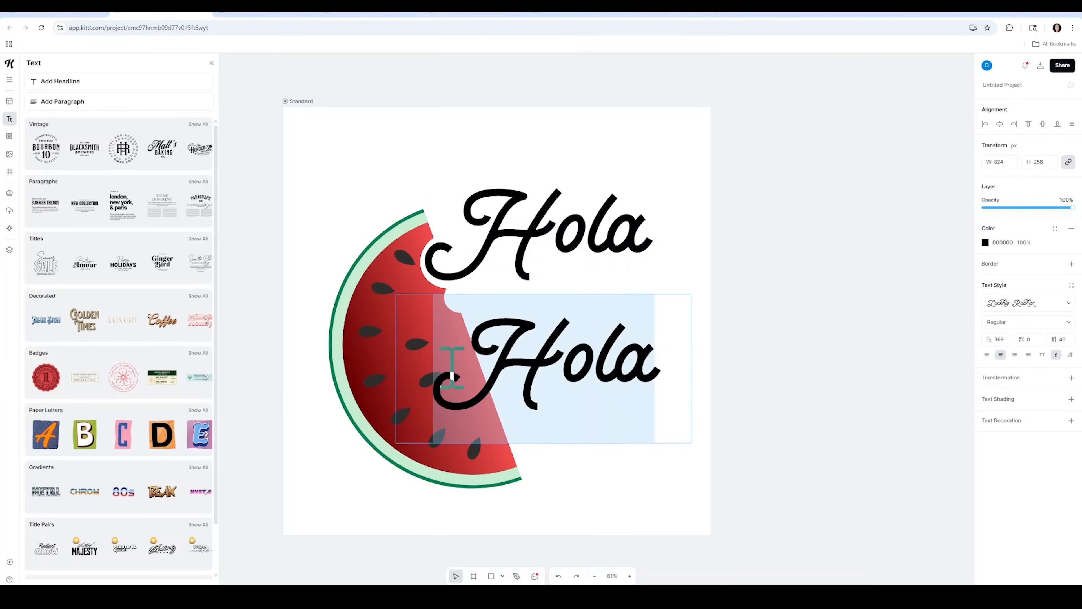
pyautogui.write('v')
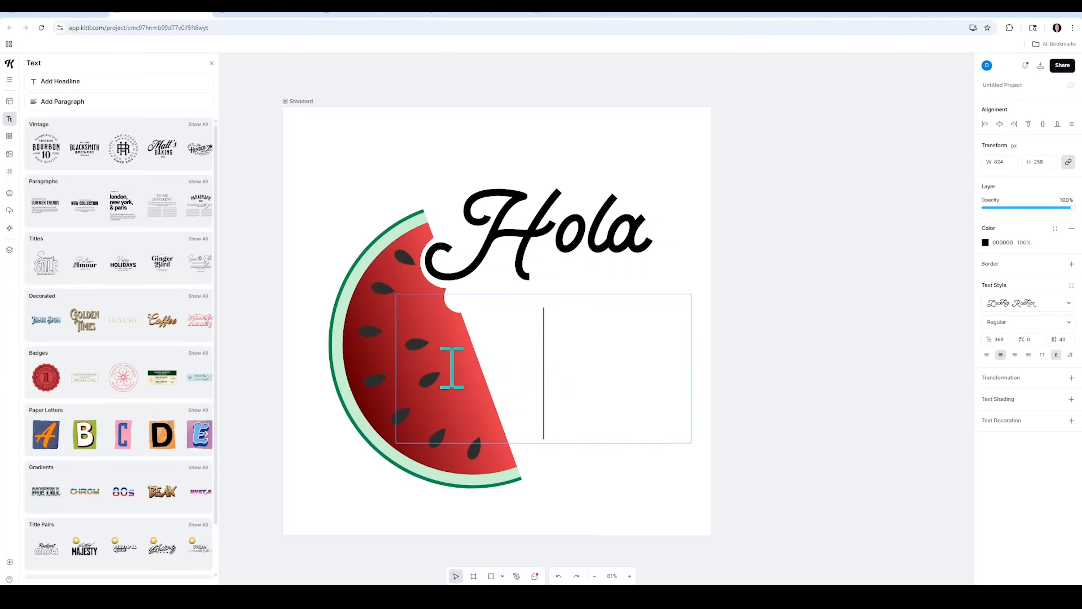
pyautogui.write('ven')
pyautogui.press('BackSpace')
pyautogui.press('BackSpace')
pyautogui.press('BackSpace')
pyautogui.write('VERA')
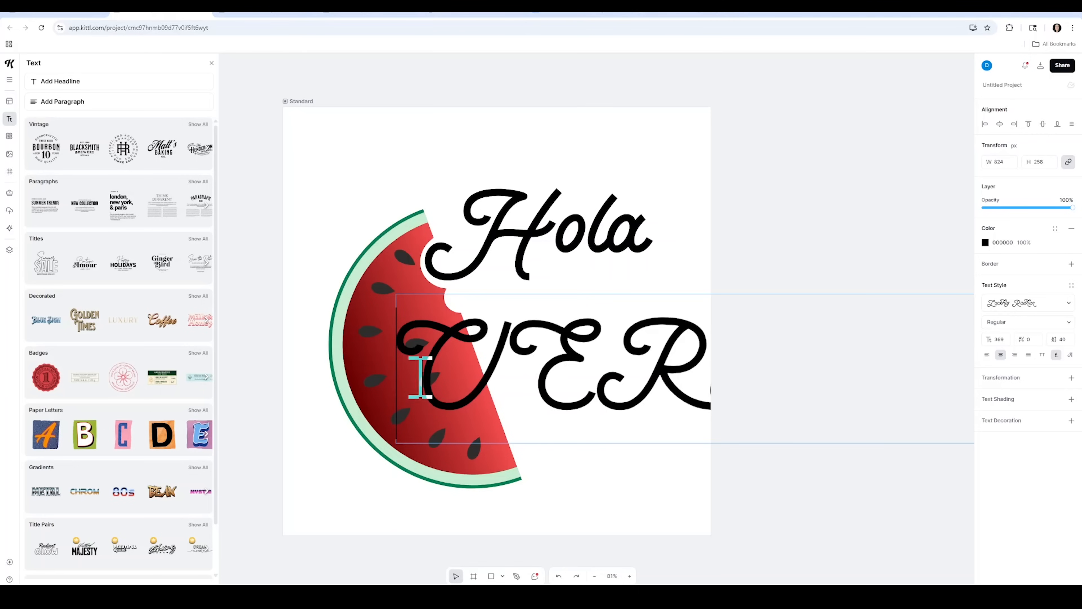
pyautogui.moveTo(420, 377); pyautogui.dragTo(568, 395)
pyautogui.press('Escape')
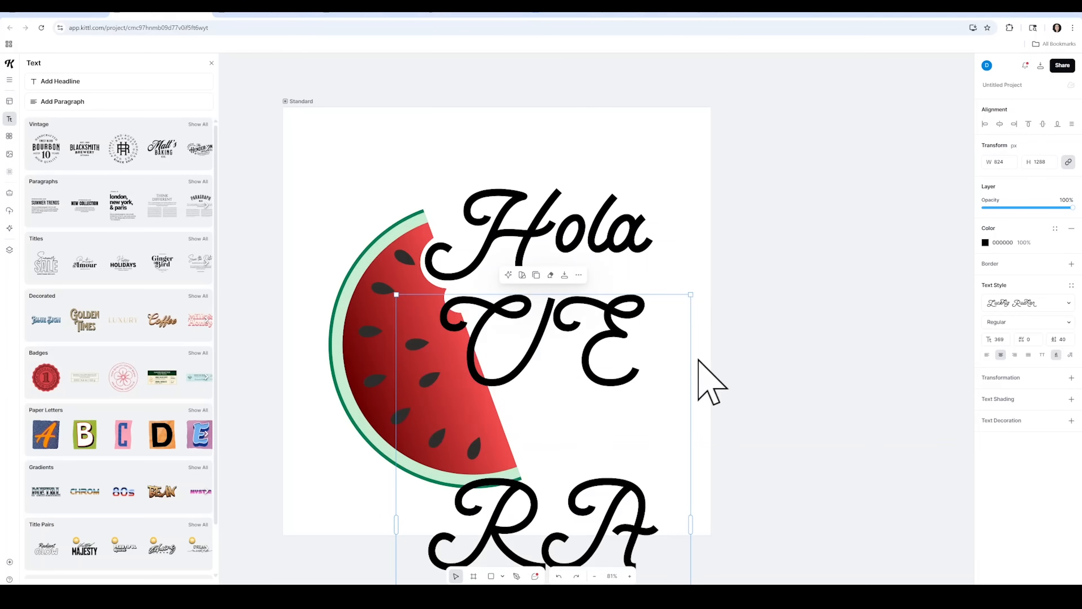
# Step: Fit "VERANO" on a single line below "Hola" and set its typeface to Sunny Drop
pyautogui.moveTo(691, 295); pyautogui.dragTo(552, 444)
pyautogui.moveTo(531, 490); pyautogui.dragTo(603, 252)
pyautogui.moveTo(660, 405); pyautogui.dragTo(930, 394)
pyautogui.moveTo(932, 318); pyautogui.dragTo(742, 293)
pyautogui.moveTo(647, 287); pyautogui.dragTo(580, 336)
pyautogui.click(993, 304)
pyautogui.click(907, 295)
pyautogui.moveTo(702, 338); pyautogui.dragTo(701, 424)
# Step: Resize "VERANO" to about 879 × 198 px across the watermelon, and move "Hola" closer above it
pyautogui.moveTo(654, 356); pyautogui.dragTo(646, 400)
pyautogui.moveTo(541, 226); pyautogui.dragTo(565, 258)
pyautogui.moveTo(584, 406); pyautogui.dragTo(579, 381)
pyautogui.click(418, 344)
pyautogui.click(829, 336)
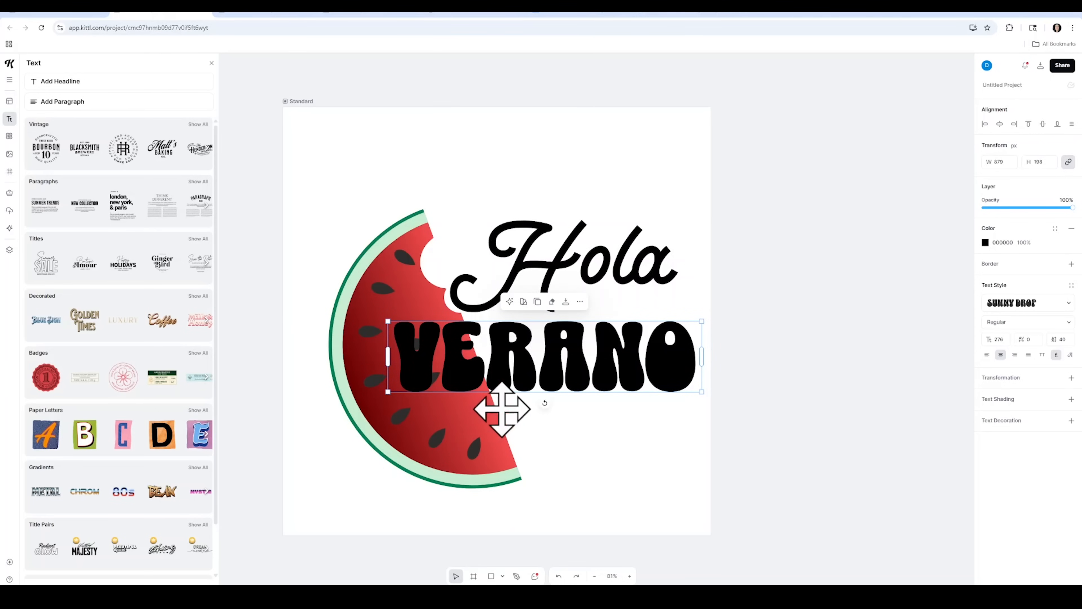
# Step: Move "VERANO" off the artboard to its right and add a border with a weight of about 8.40
pyautogui.moveTo(553, 375); pyautogui.dragTo(773, 389)
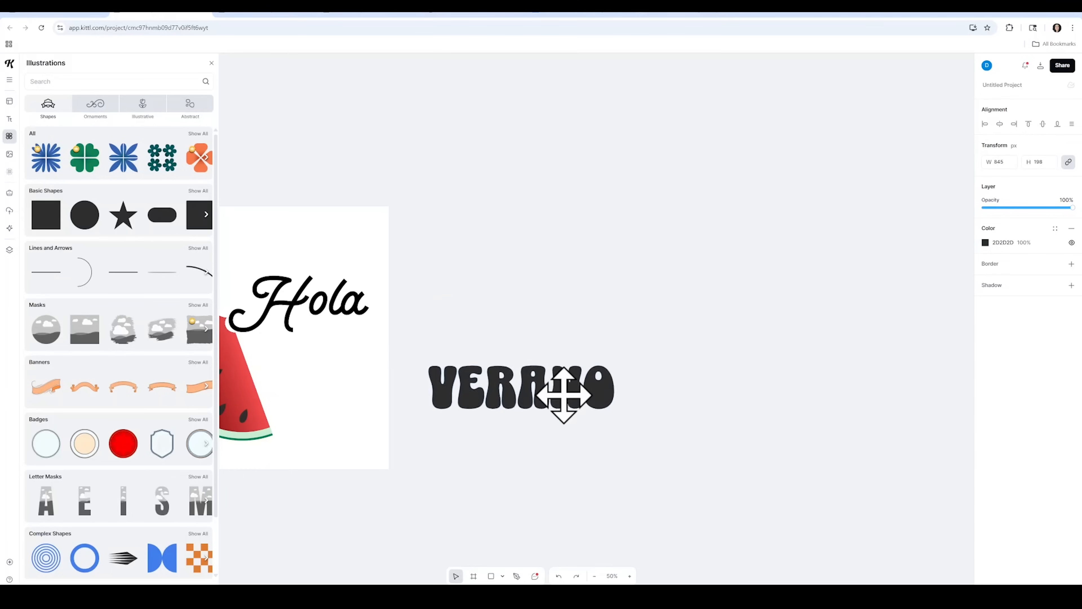
pyautogui.moveTo(562, 387); pyautogui.dragTo(564, 387)
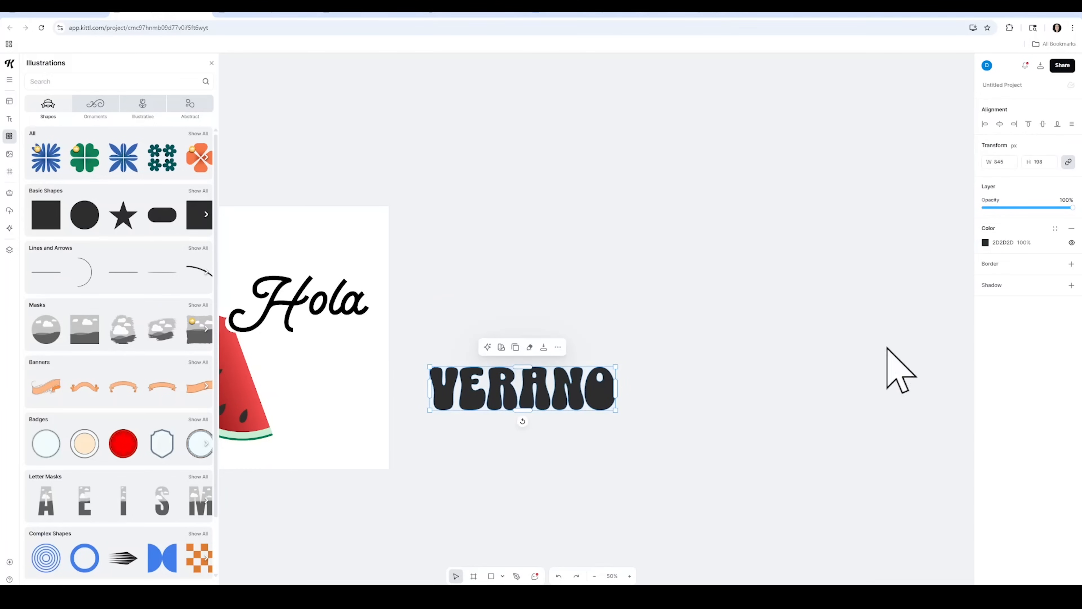
pyautogui.click(1071, 264)
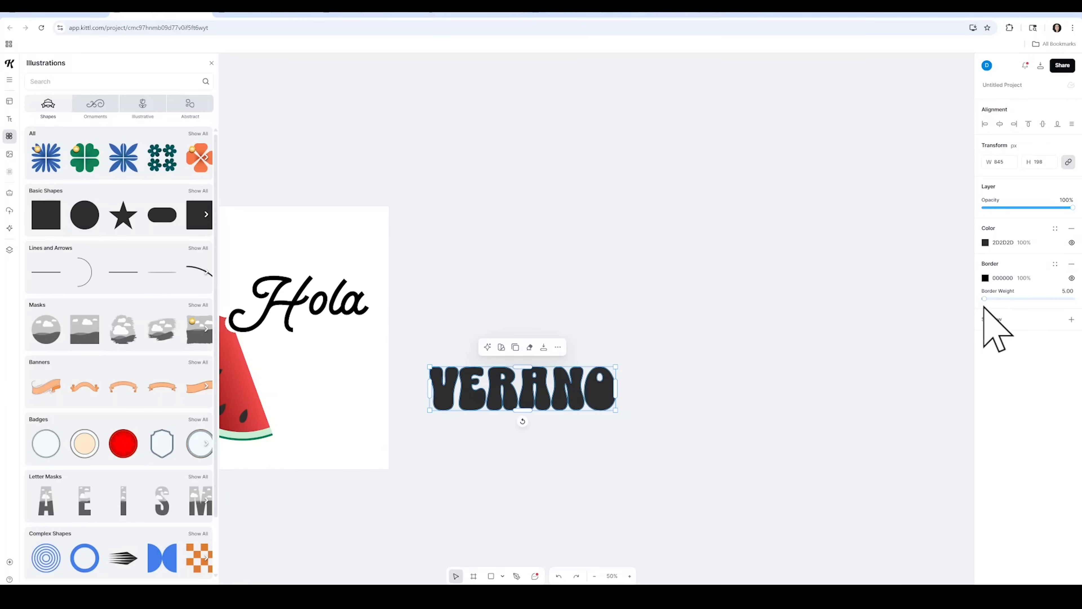
pyautogui.moveTo(984, 299); pyautogui.dragTo(986, 302)
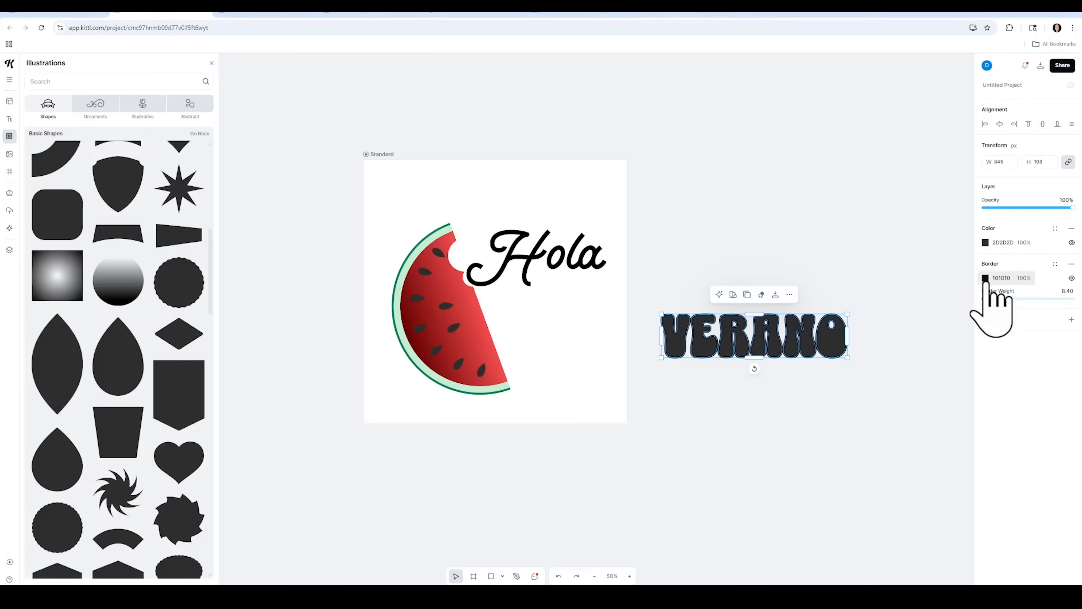
# Step: Set the border colour of "VERANO" to white FFFFFF and move the word back across the watermelon below "Hola"
pyautogui.click(986, 278)
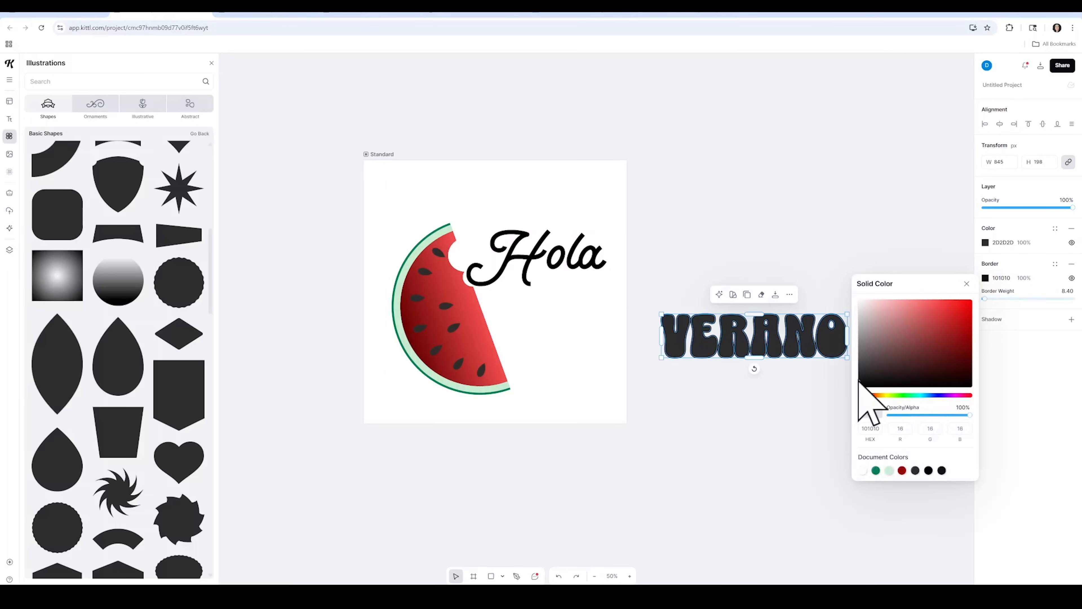
pyautogui.moveTo(861, 381); pyautogui.dragTo(865, 303)
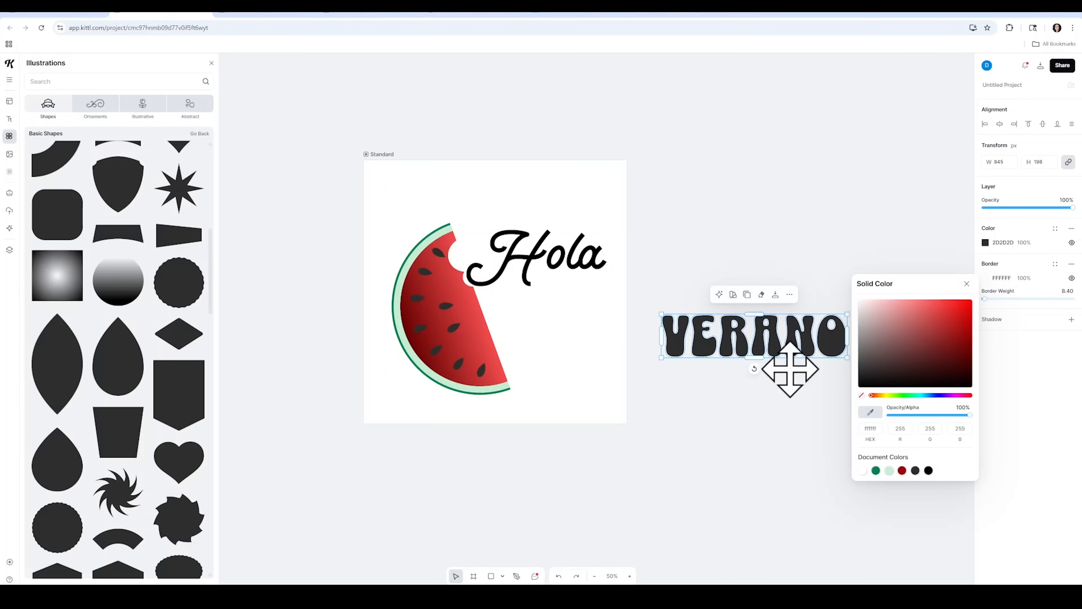
pyautogui.click(795, 395)
pyautogui.moveTo(805, 340); pyautogui.dragTo(568, 319)
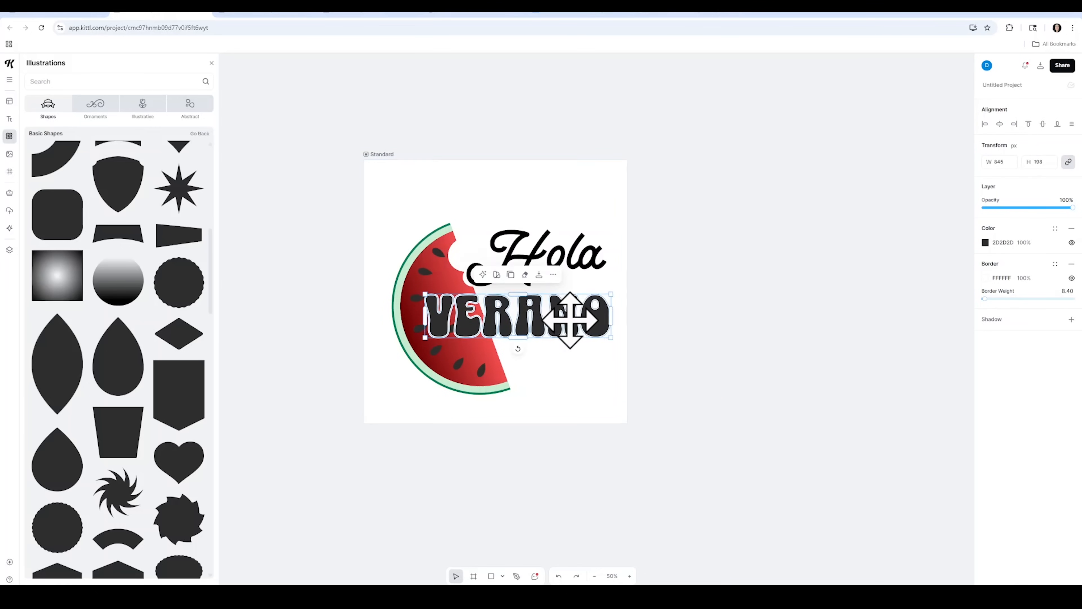
pyautogui.click(805, 273)
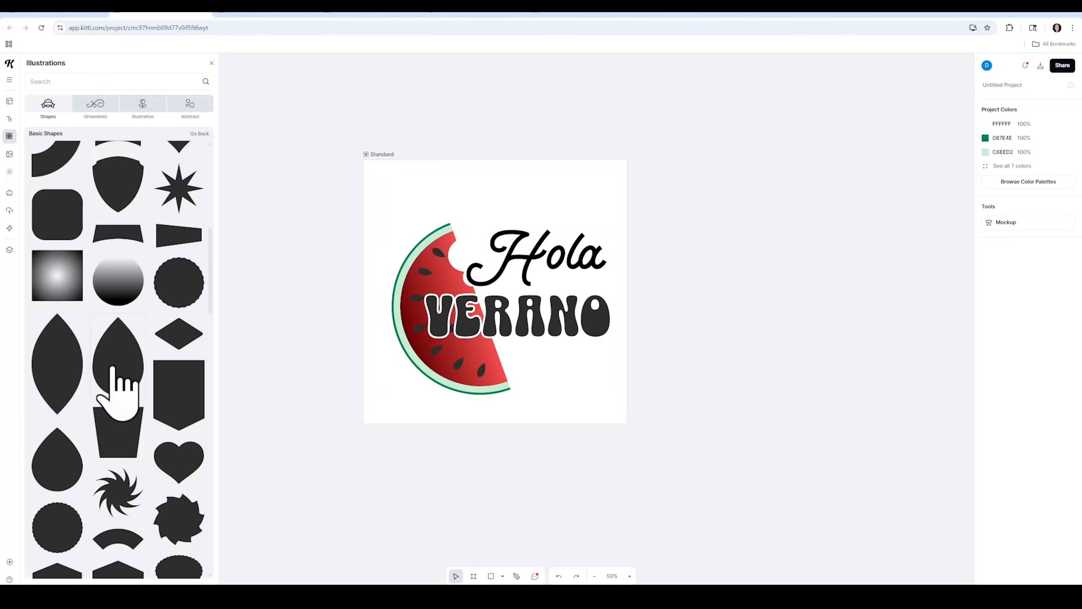
# Step: Add a teardrop shape beside the artboard and reshape its top node so the right side curves inward
pyautogui.click(113, 375)
pyautogui.moveTo(512, 336); pyautogui.dragTo(724, 295)
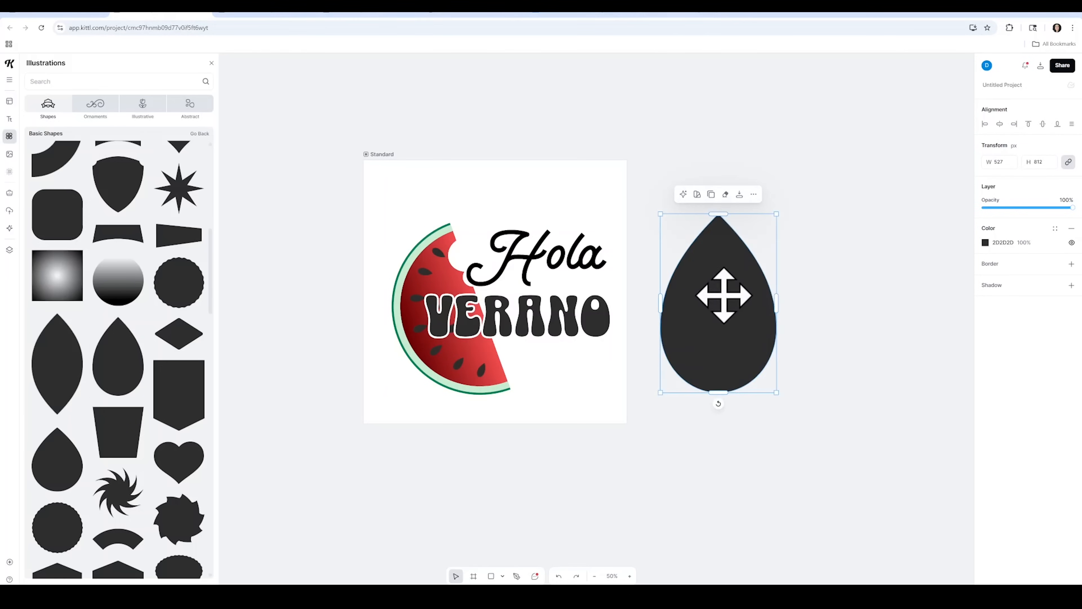
pyautogui.doubleClick(723, 297)
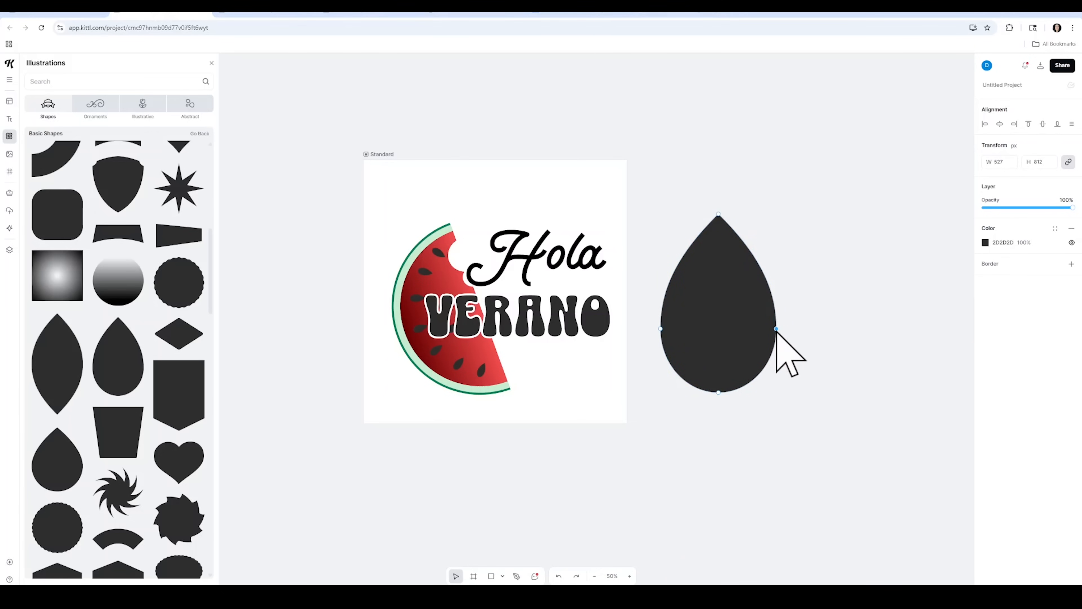
pyautogui.click(719, 214)
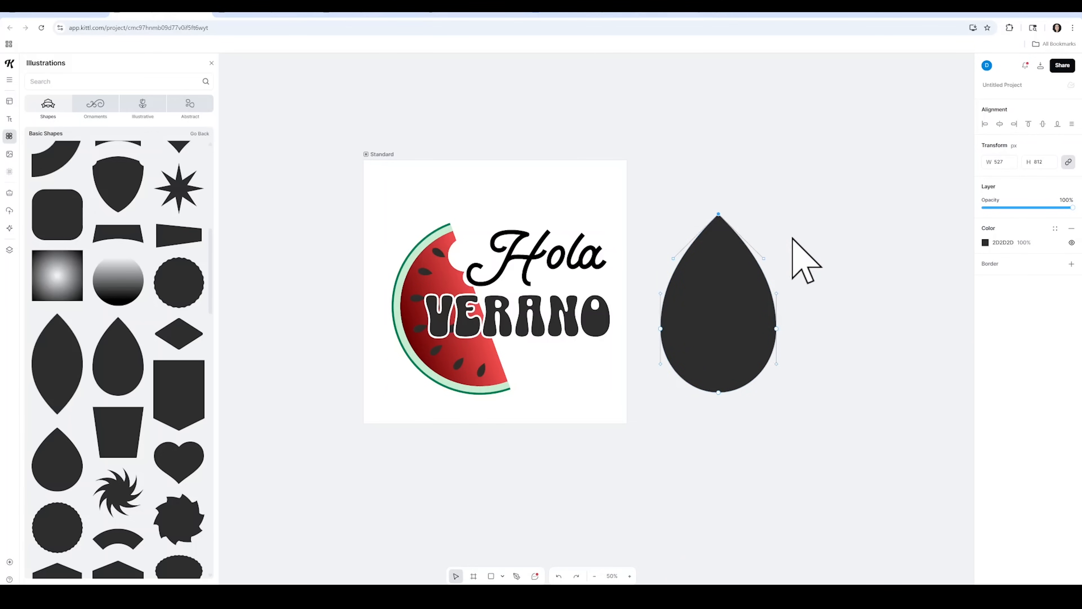
pyautogui.moveTo(764, 259); pyautogui.dragTo(743, 311)
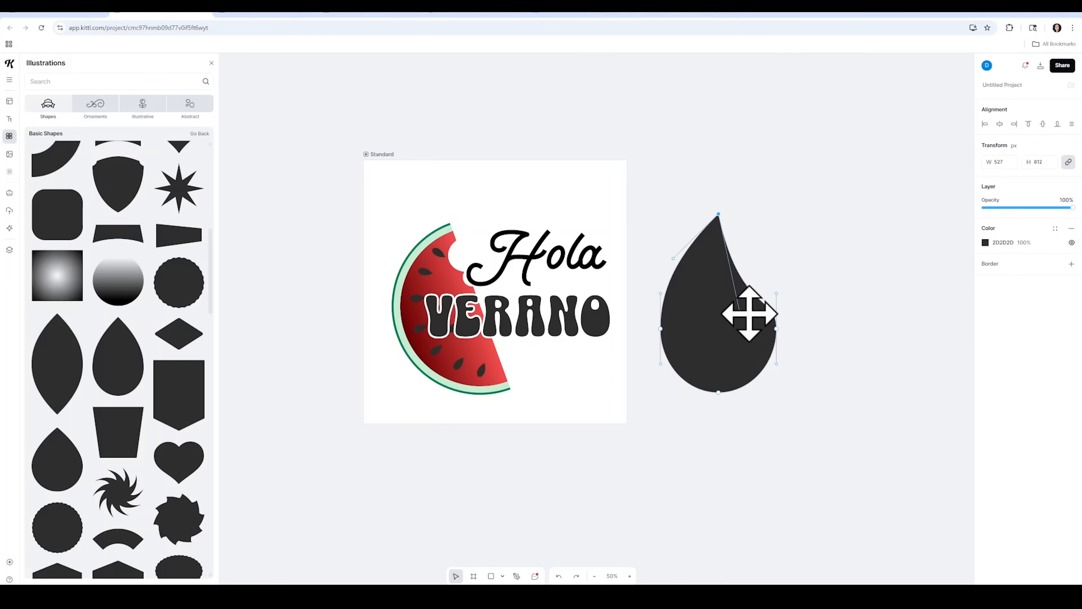
pyautogui.click(816, 269)
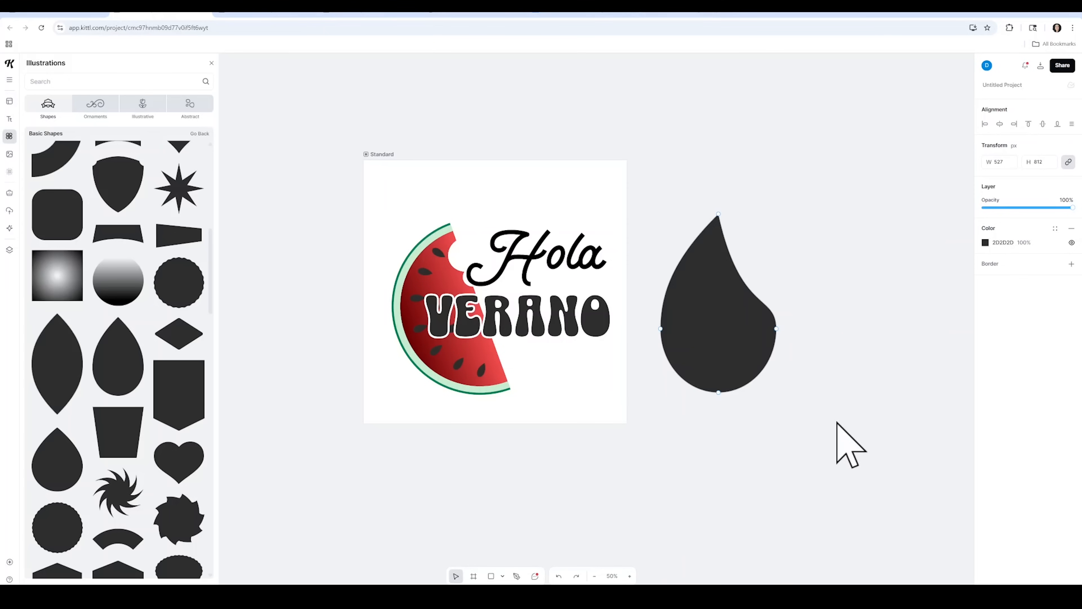
# Step: Shrink the droplet to about 105 × 249 px, fill it with dark red A70606 and turn it upside down
pyautogui.click(721, 346)
pyautogui.moveTo(777, 213); pyautogui.dragTo(677, 337)
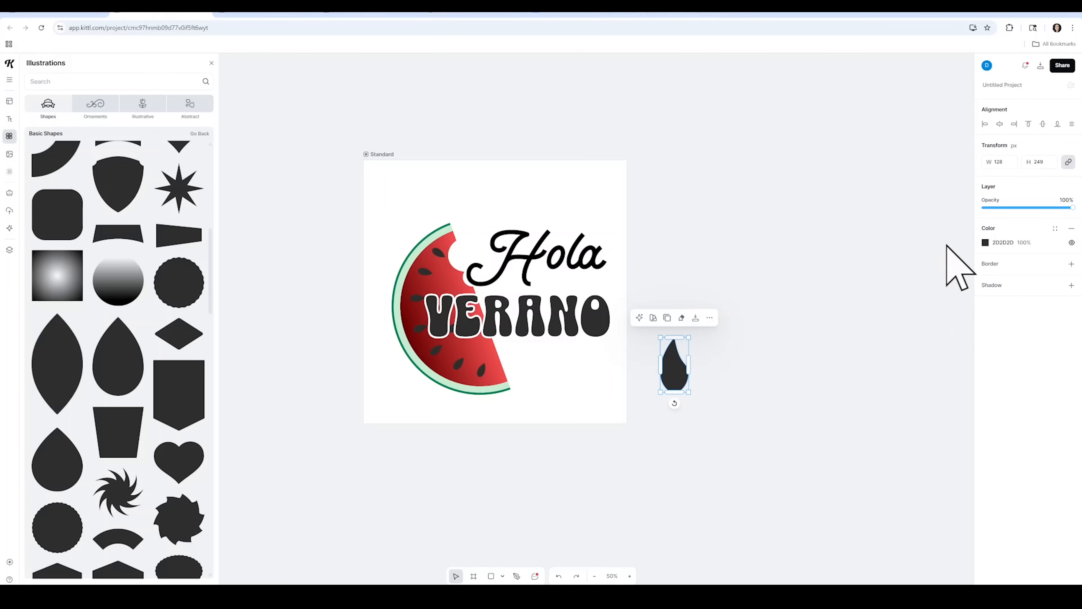
pyautogui.click(985, 242)
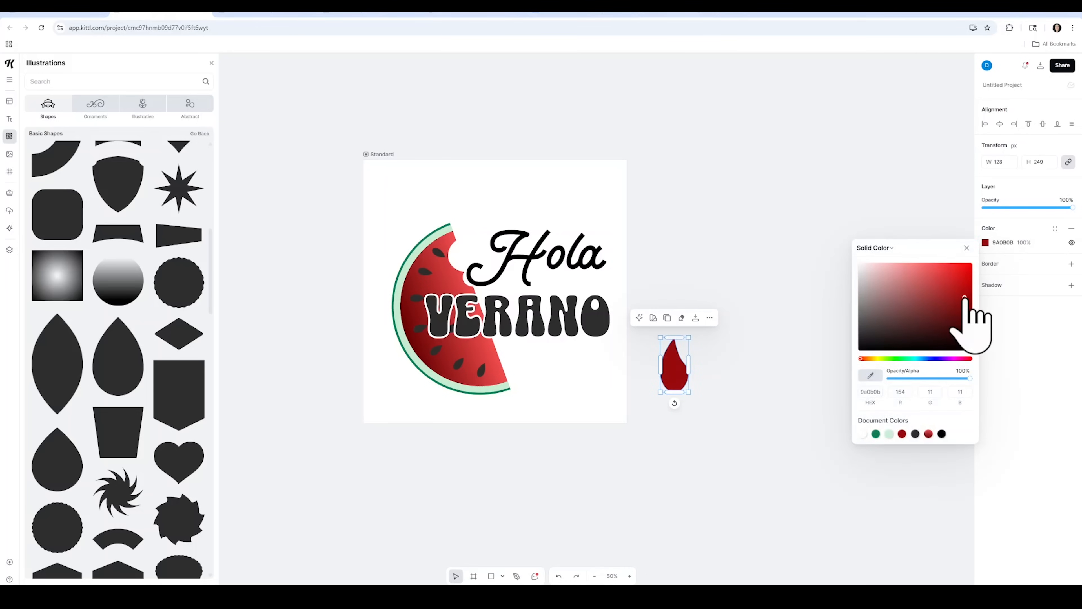
pyautogui.moveTo(689, 367); pyautogui.dragTo(671, 298)
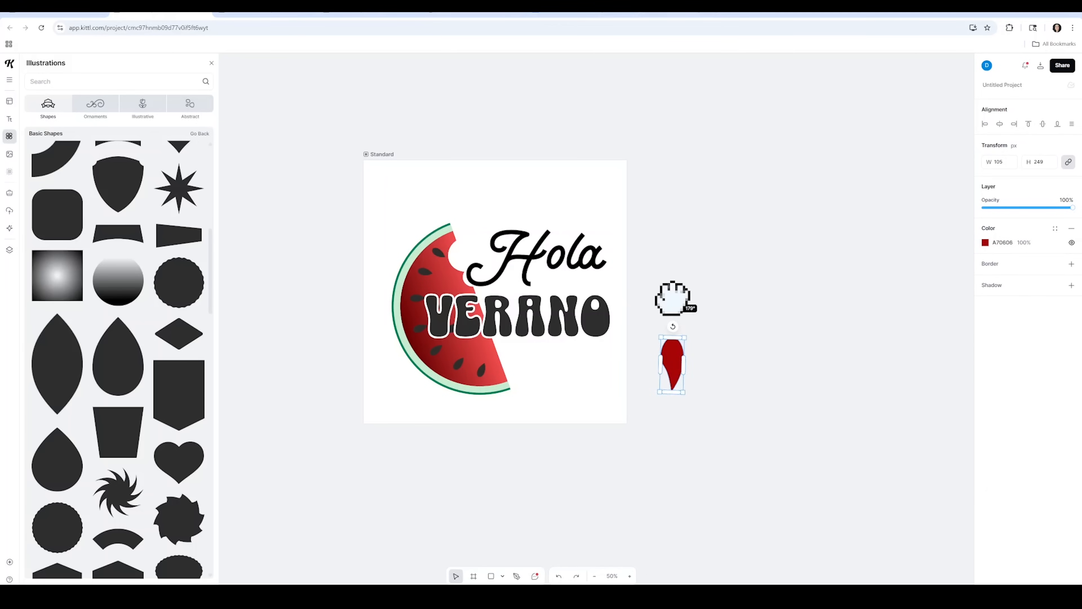
# Step: Place red droplet copies around the watermelon, with a large and a small one at the bite beside "Hola"
pyautogui.moveTo(677, 368); pyautogui.dragTo(579, 354)
pyautogui.click(439, 288)
pyautogui.rightClick(483, 250)
pyautogui.click(543, 389)
pyautogui.click(659, 283)
pyautogui.click(821, 217)
pyautogui.click(465, 222)
pyautogui.click(436, 288)
# Step: Arrange a large and a smaller red droplet as splashes beside the watermelon's lower corner, under "VERANO"
pyautogui.click(574, 353)
pyautogui.click(559, 367)
pyautogui.moveTo(555, 372); pyautogui.dragTo(587, 386)
pyautogui.click(450, 385)
pyautogui.rightClick(557, 379)
pyautogui.click(600, 516)
pyautogui.moveTo(559, 386); pyautogui.dragTo(584, 381)
pyautogui.click(600, 397)
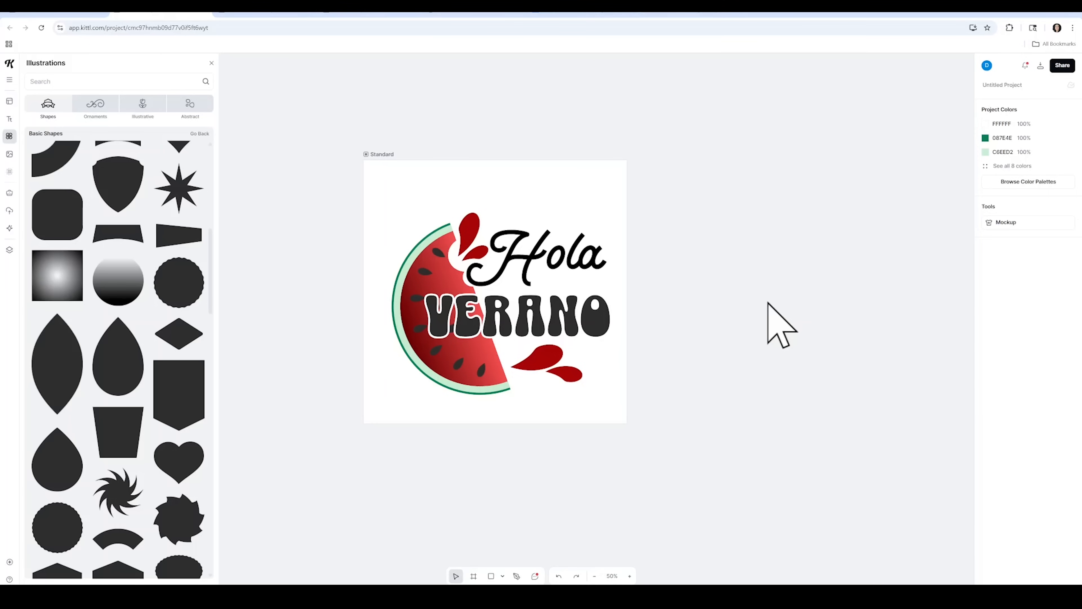
# Step: Recolour the fill of "VERANO" with the dark green used in the watermelon rind
pyautogui.click(539, 321)
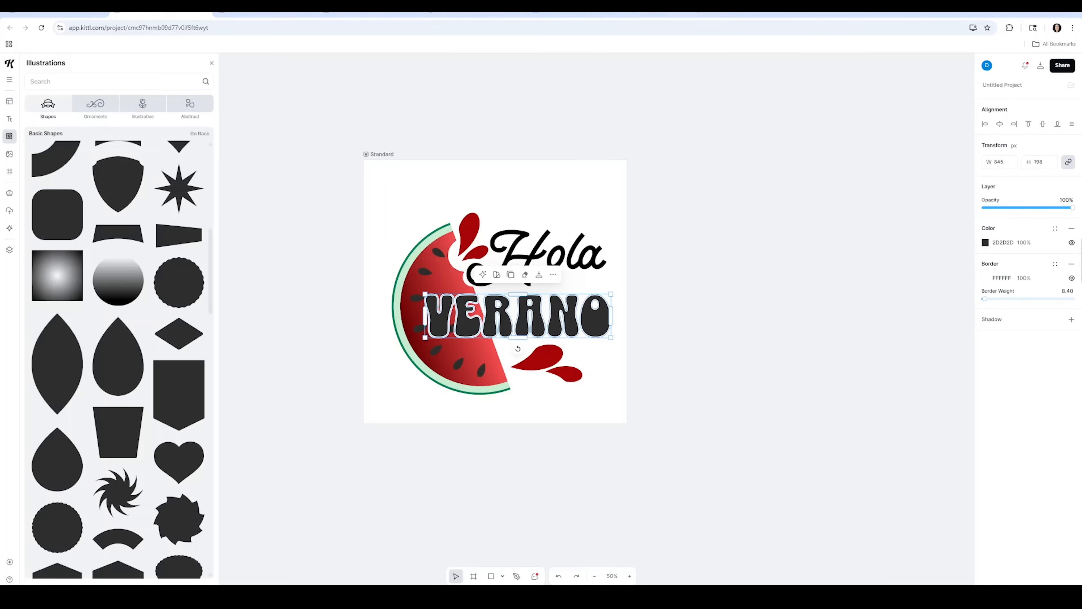
pyautogui.click(986, 242)
pyautogui.click(876, 433)
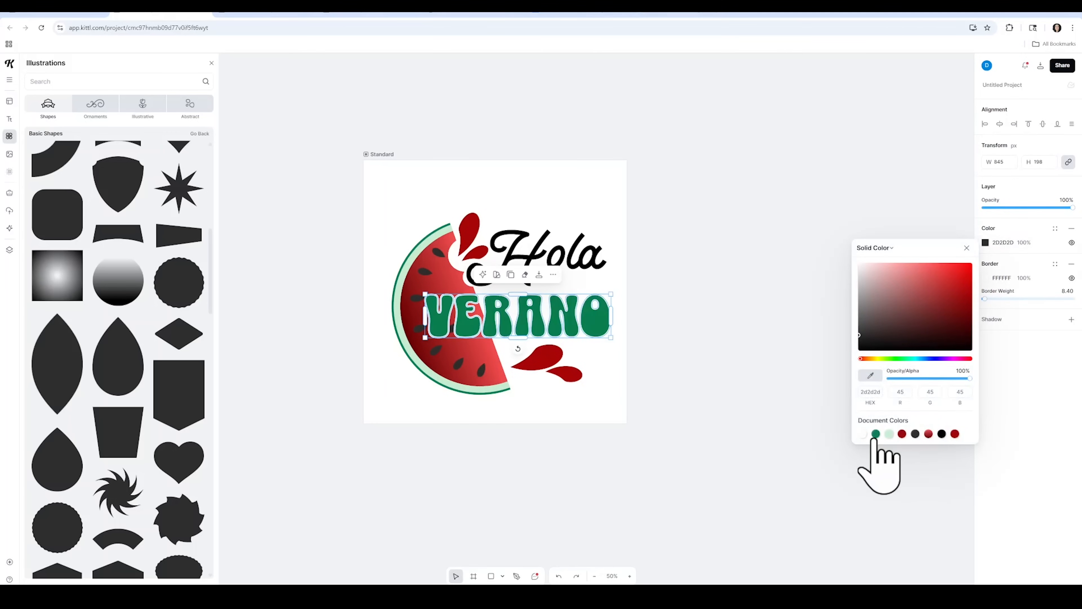
pyautogui.click(587, 455)
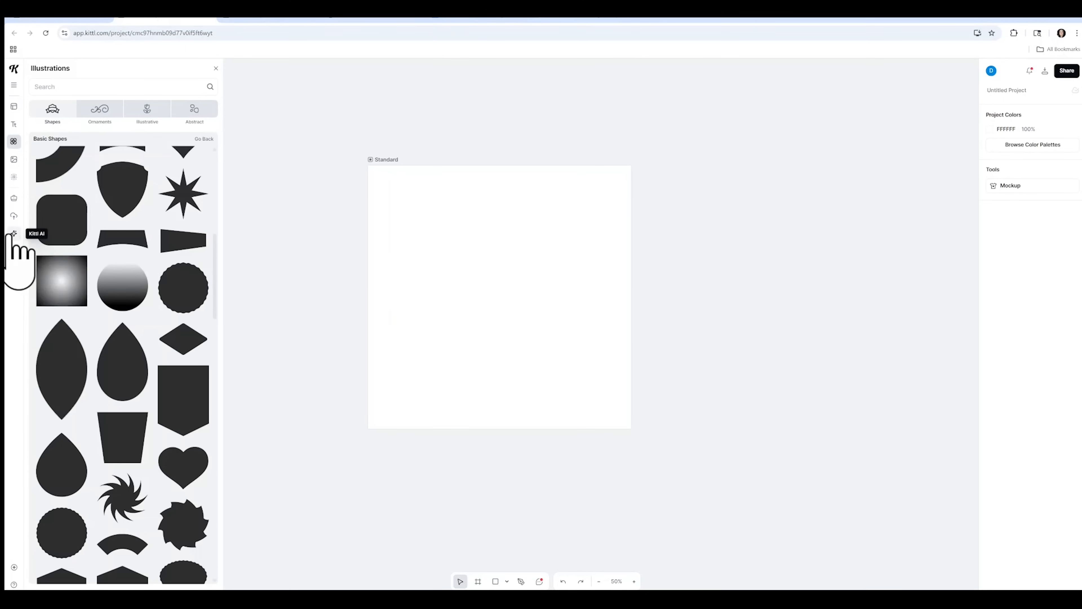
# Step: Open the AI Image Generator and paste the prompt for a cute watermelon illustration with the handwritten phrase "Hello Summer"
pyautogui.click(14, 233)
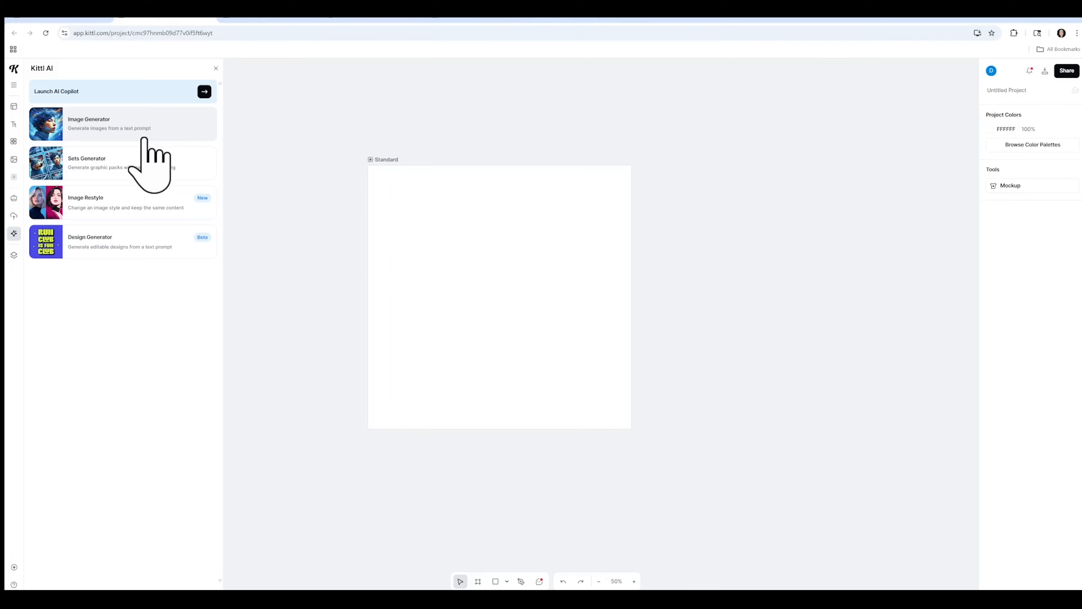
pyautogui.click(105, 129)
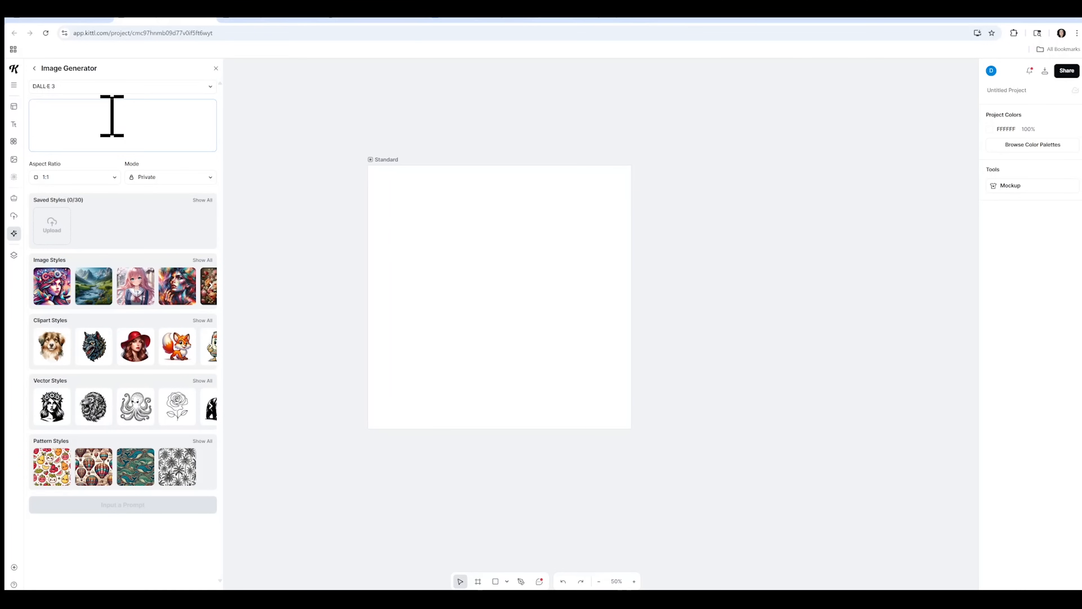
pyautogui.rightClick(69, 114)
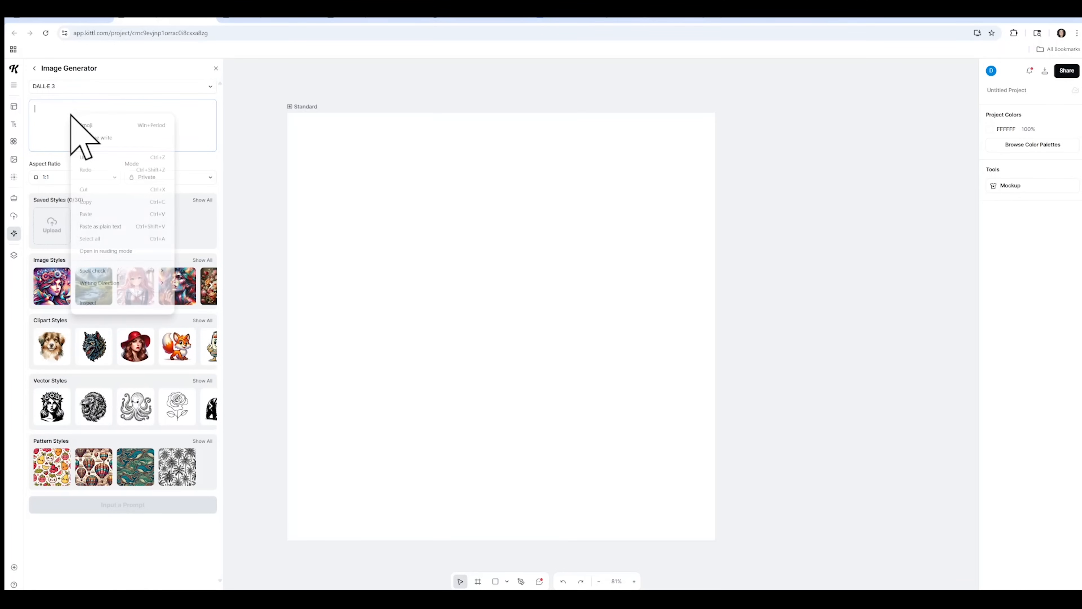
pyautogui.click(105, 212)
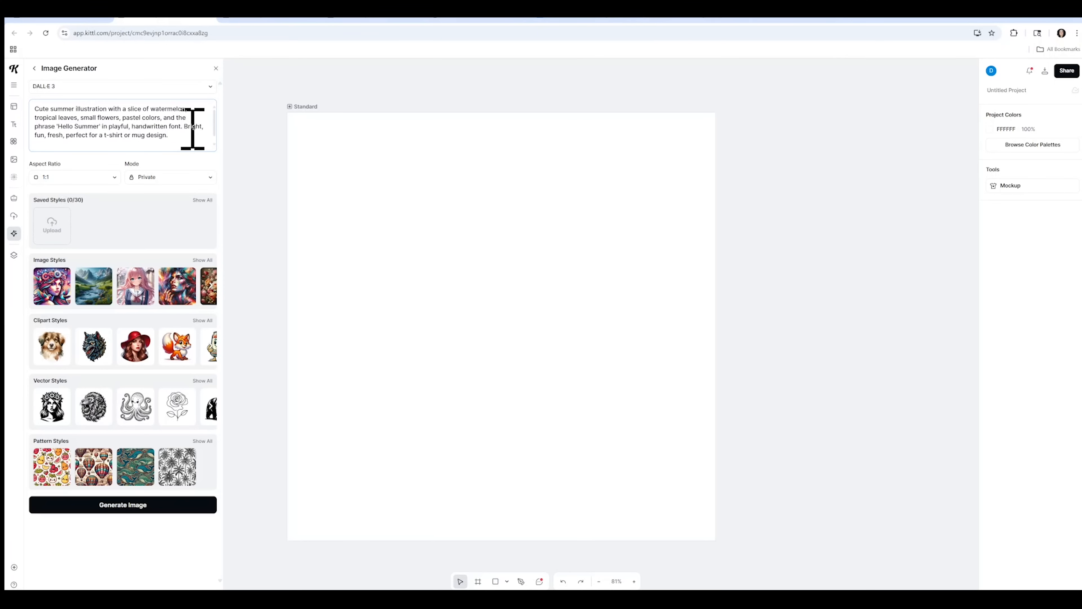
# Step: Choose the Watercolor clipart style from the full style list and generate the image
pyautogui.click(202, 261)
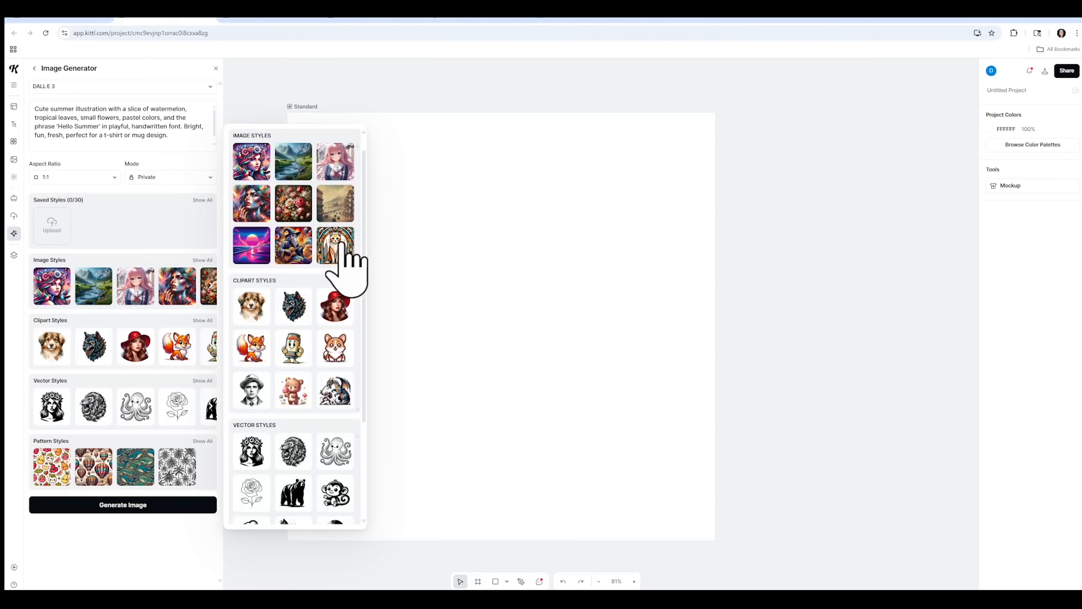
pyautogui.moveTo(364, 291); pyautogui.dragTo(369, 266)
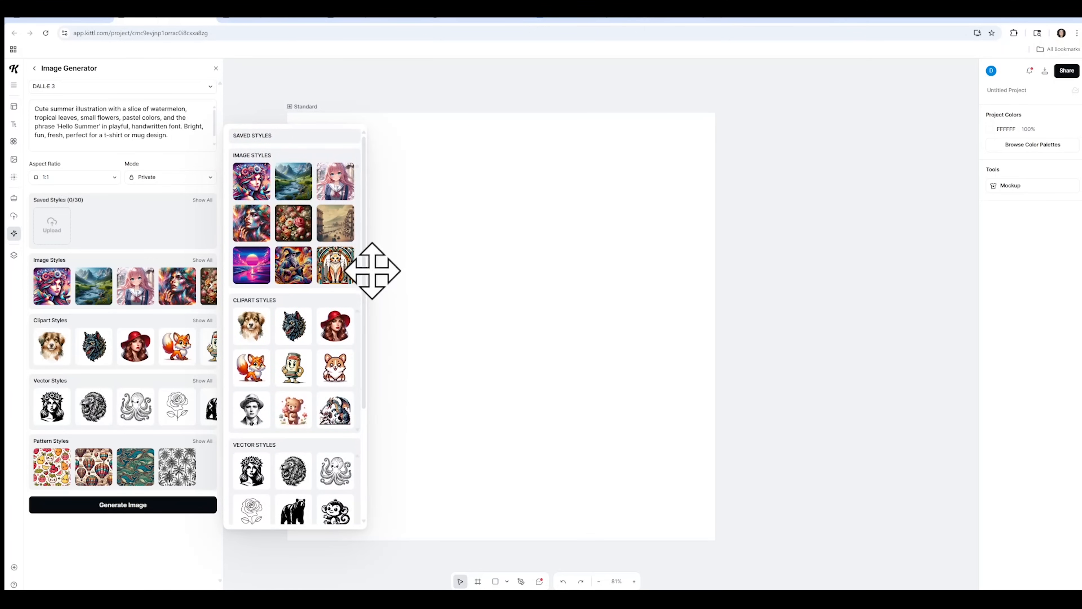
pyautogui.click(249, 335)
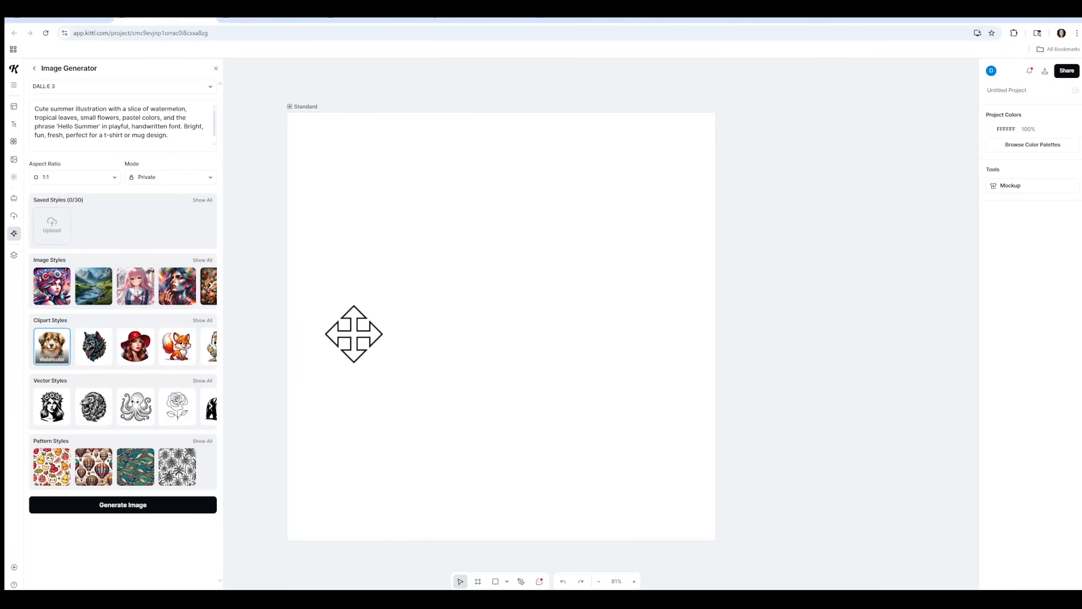
pyautogui.click(144, 507)
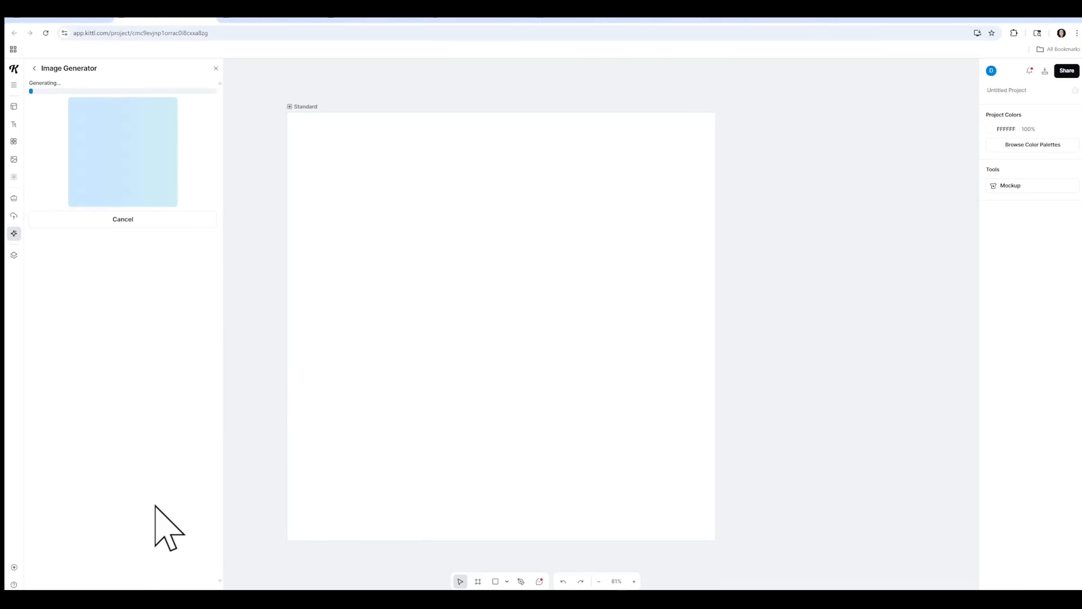
# Step: Enlarge the generated "hello Summer" illustration to about 1138 × 1138 px and centre it on the artboard
pyautogui.moveTo(521, 383); pyautogui.dragTo(402, 252)
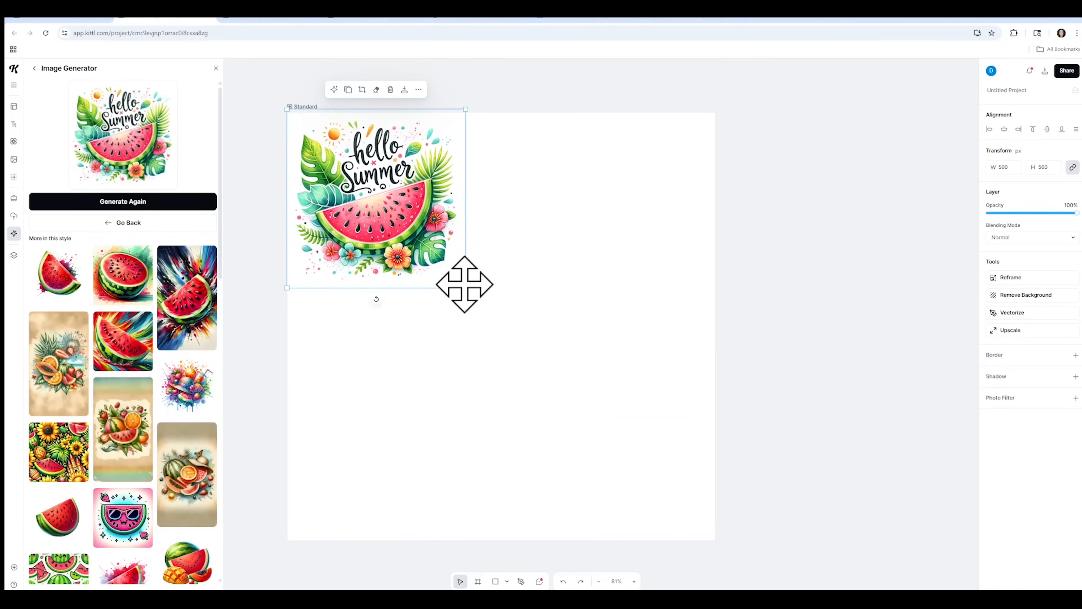
pyautogui.moveTo(466, 290); pyautogui.dragTo(708, 546)
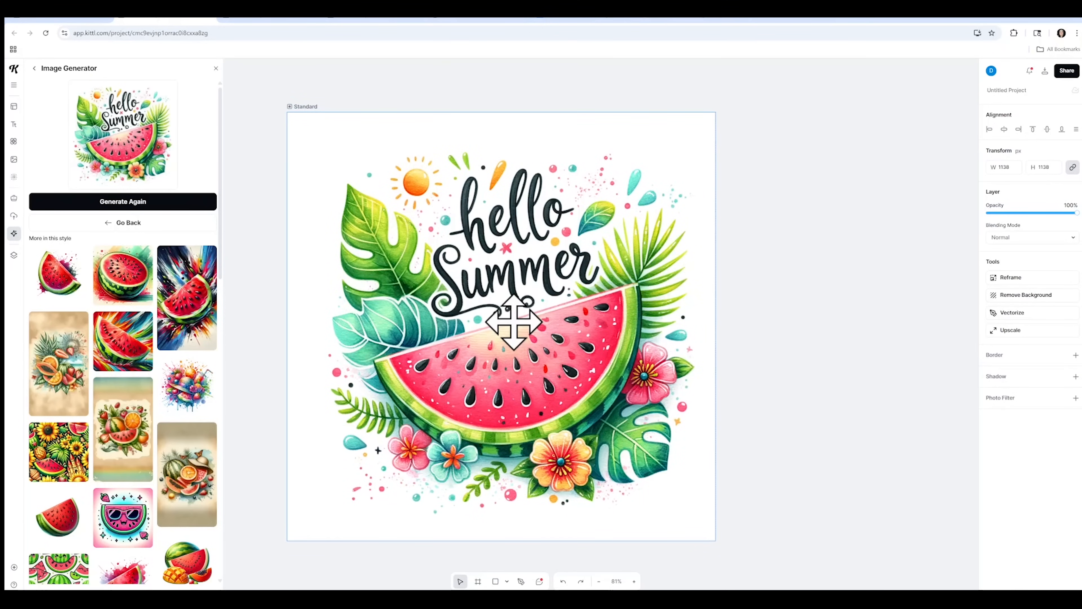
pyautogui.moveTo(515, 324); pyautogui.dragTo(511, 321)
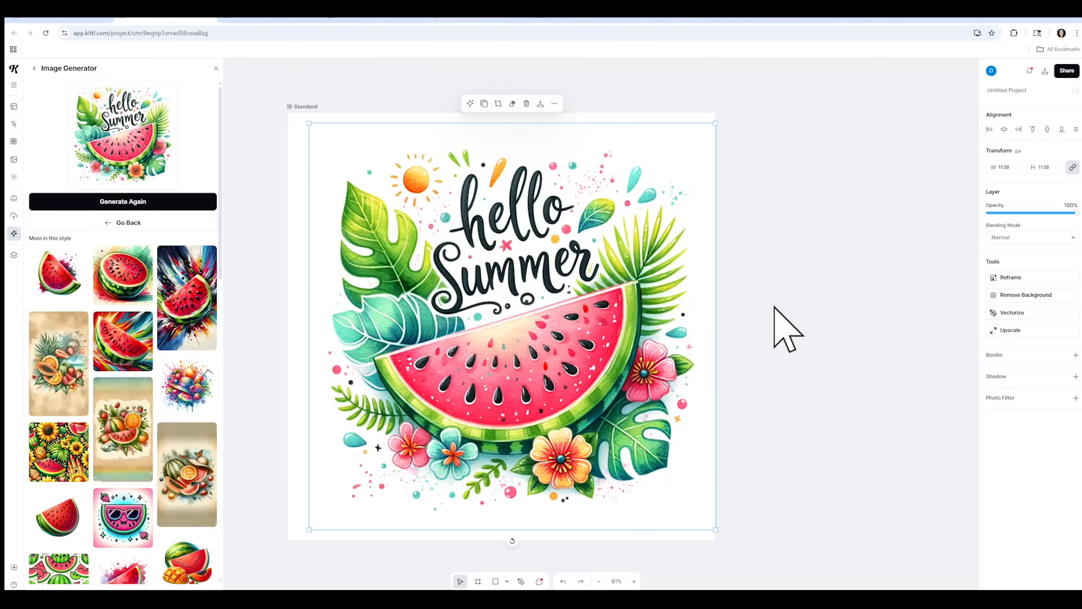
# Step: Move the "hello Summer" illustration off the artboard to its right and remove its background
pyautogui.moveTo(454, 406); pyautogui.dragTo(899, 409)
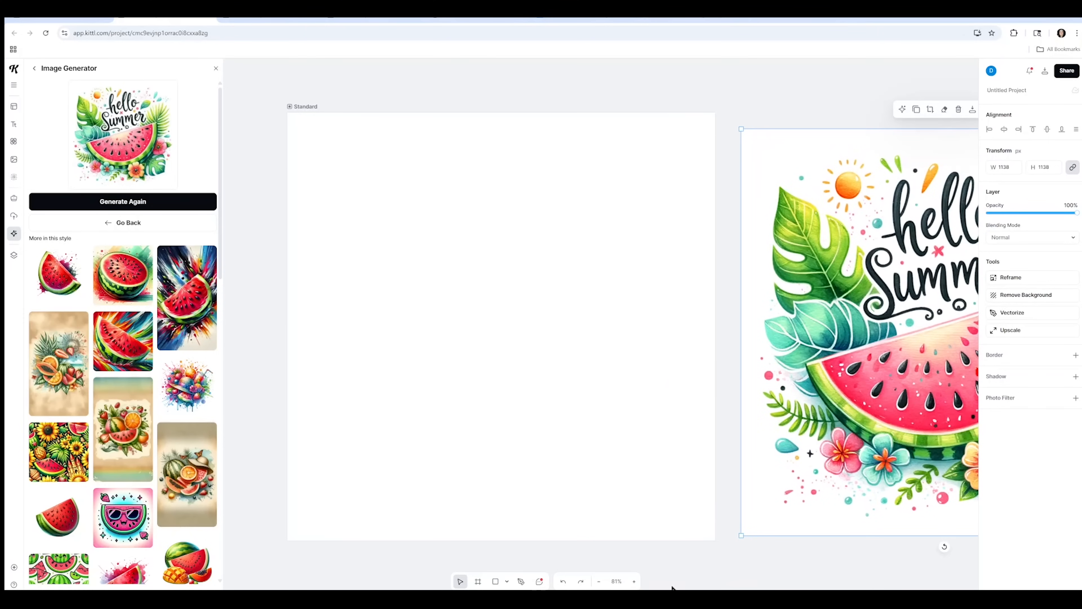
pyautogui.click(599, 582)
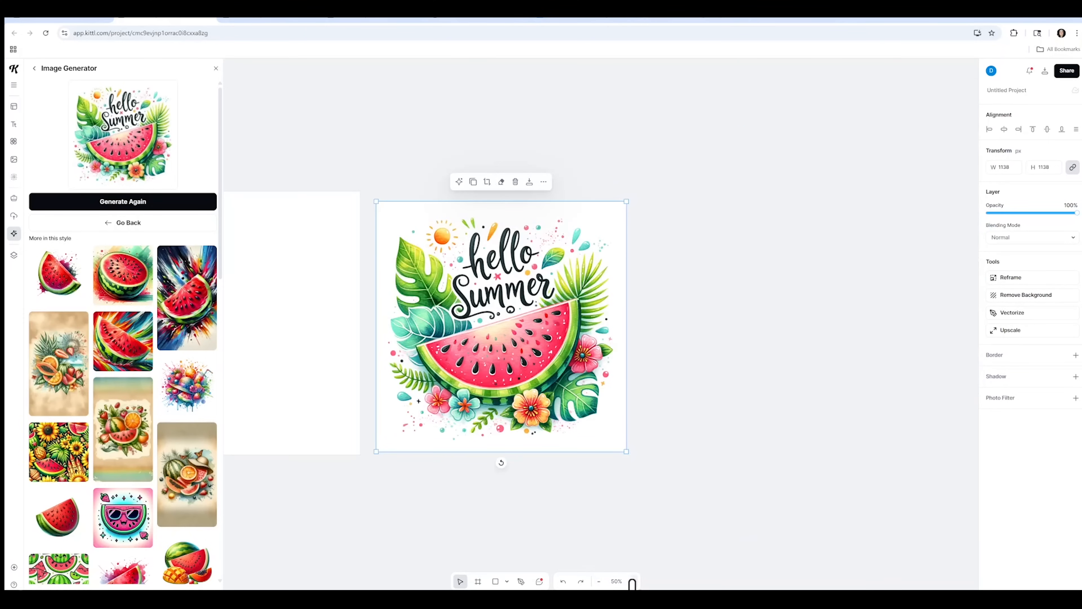
pyautogui.click(633, 582)
pyautogui.moveTo(527, 409); pyautogui.dragTo(563, 416)
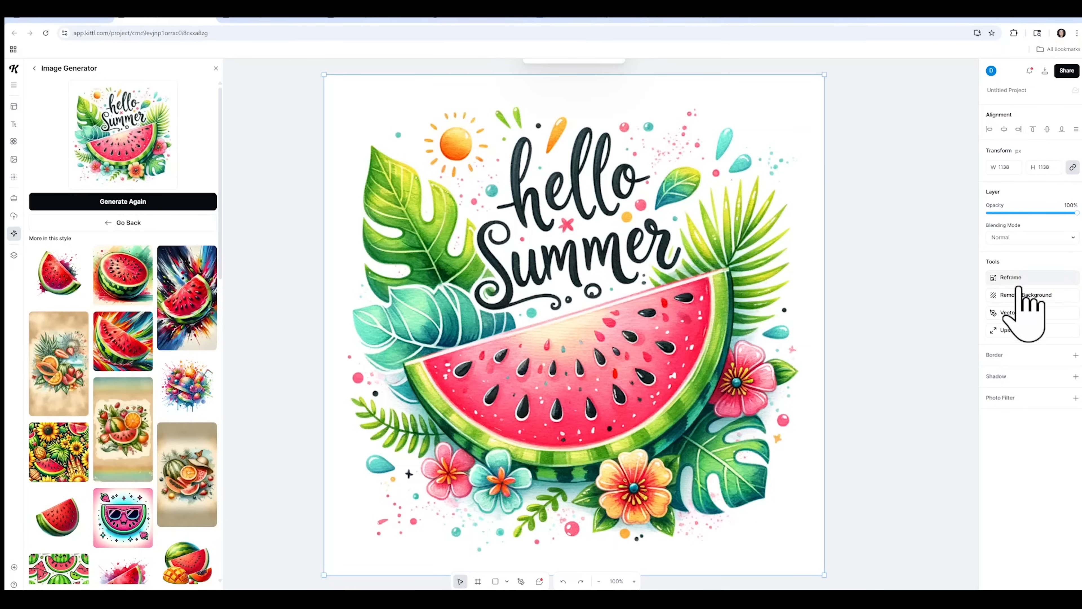
pyautogui.click(1006, 296)
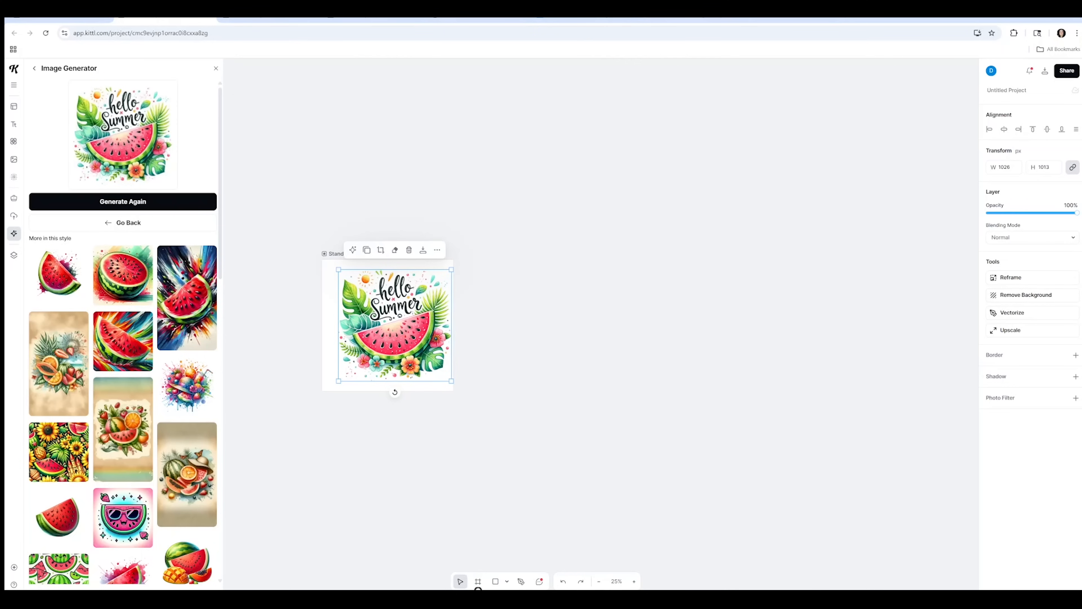
# Step: Try to draw a second artboard beside the existing one
pyautogui.click(479, 582)
pyautogui.moveTo(536, 241); pyautogui.dragTo(698, 393)
pyautogui.hotkey('ctrl', 'z')
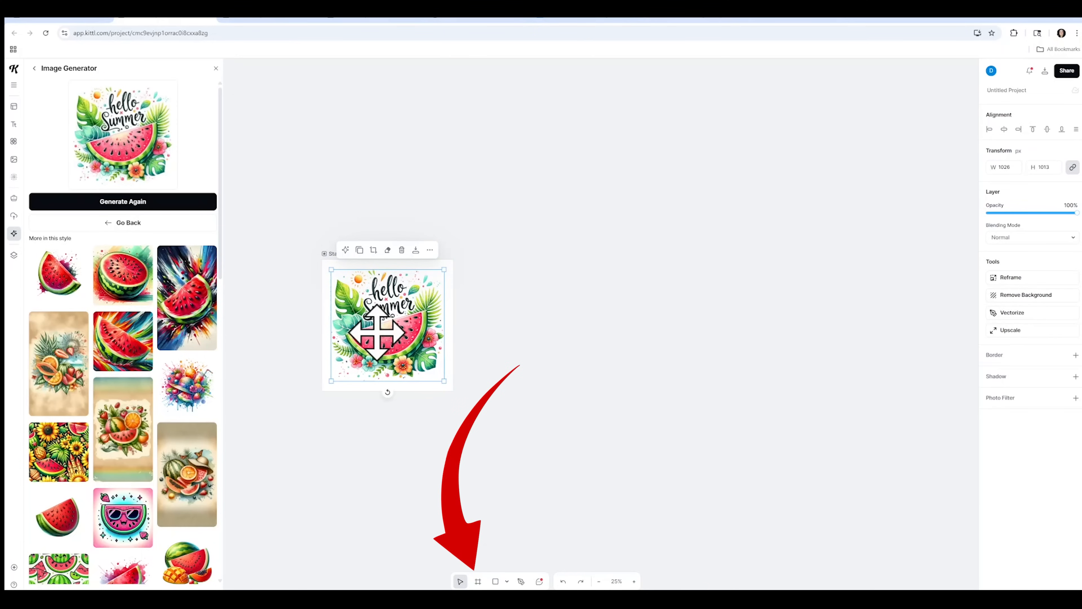
# Step: Move the "hello Summer" illustration off to the right of the artboard and generate another image with the same prompt and style
pyautogui.click(632, 582)
pyautogui.click(632, 582)
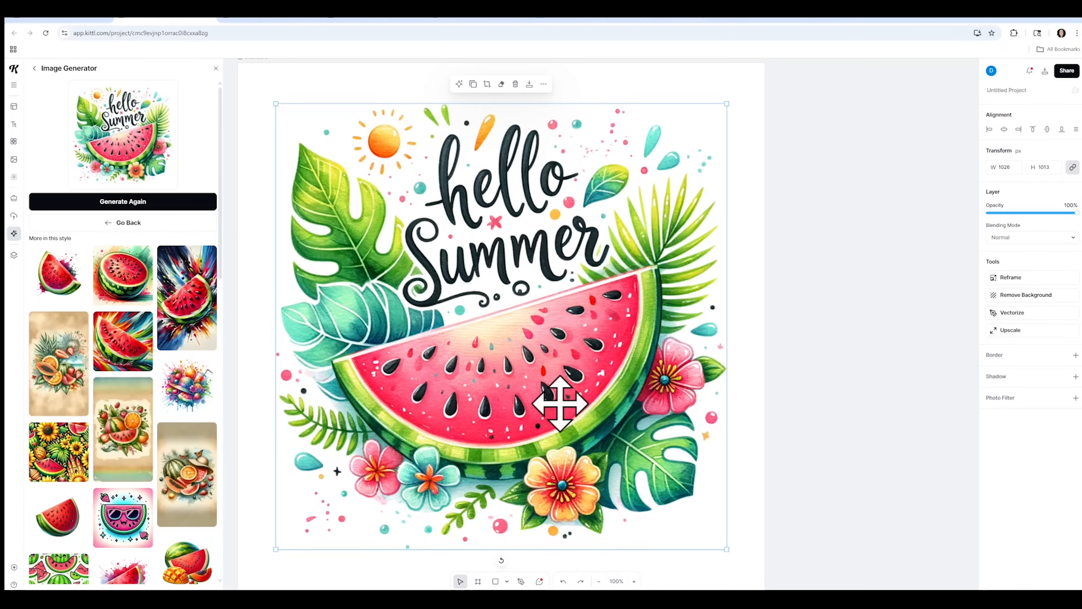
pyautogui.moveTo(529, 266); pyautogui.dragTo(997, 352)
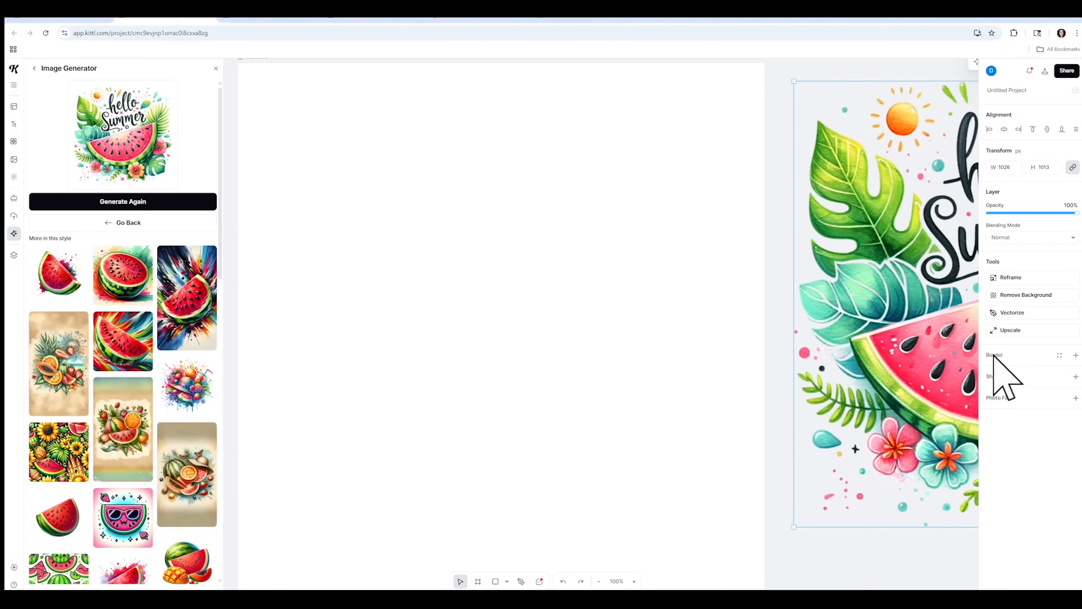
pyautogui.click(144, 202)
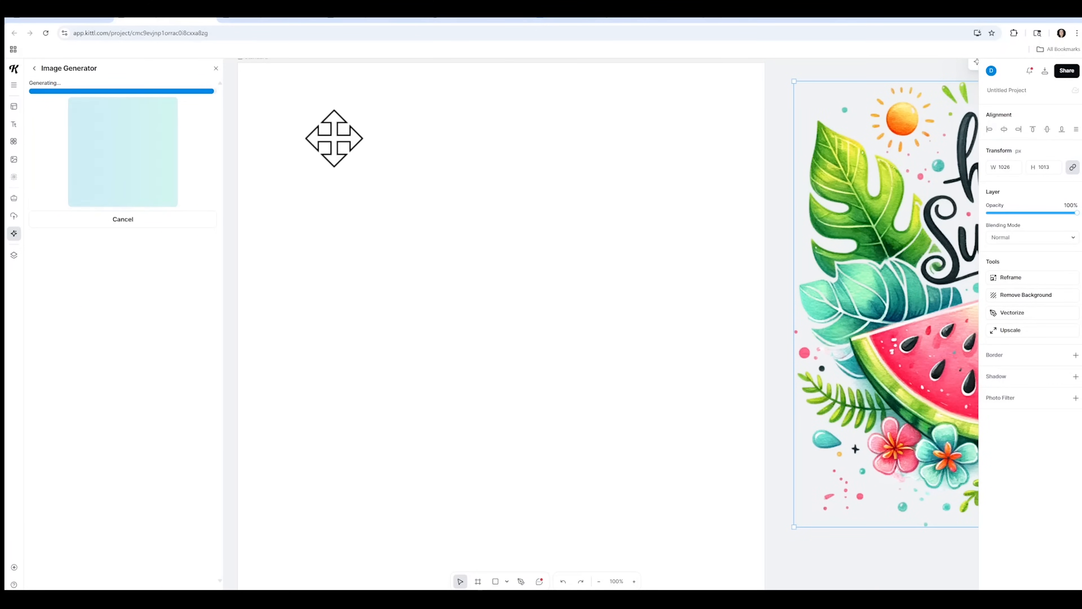
# Step: Enlarge the new "hello Summer" illustration to about 1081 × 1081 px, centred on the artboard, and remove its background
pyautogui.moveTo(518, 350); pyautogui.dragTo(350, 175)
pyautogui.moveTo(425, 239); pyautogui.dragTo(723, 533)
pyautogui.moveTo(886, 332); pyautogui.dragTo(932, 339)
pyautogui.moveTo(490, 375); pyautogui.dragTo(513, 412)
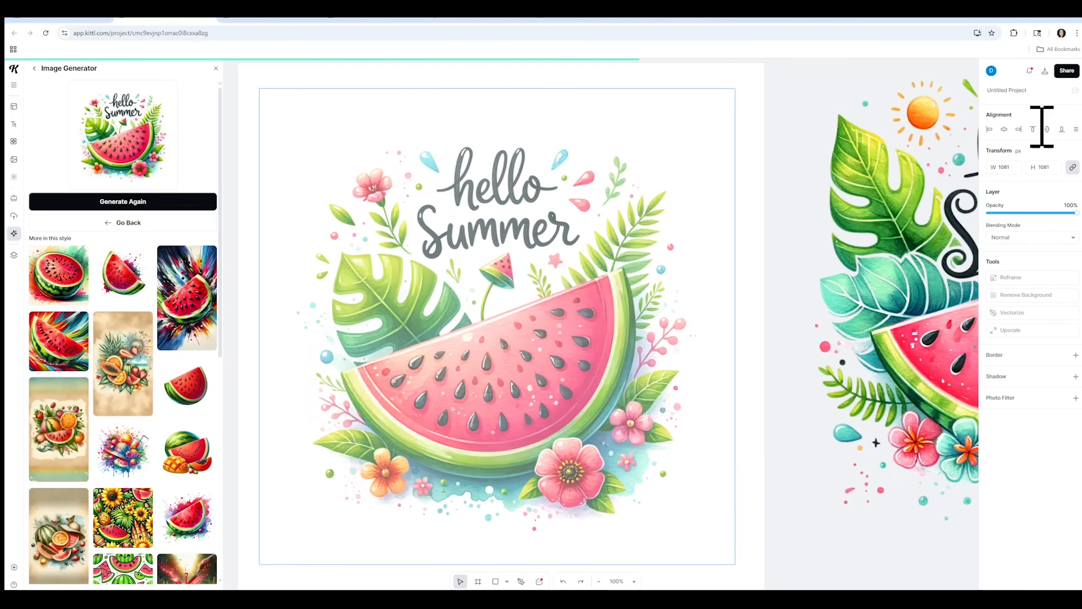
# Step: Enlarge the cut-out "hello Summer" illustration to about 1011 × 1029 px and move it off the artboard to its upper right
pyautogui.moveTo(622, 360); pyautogui.dragTo(575, 362)
pyautogui.moveTo(655, 488); pyautogui.dragTo(709, 543)
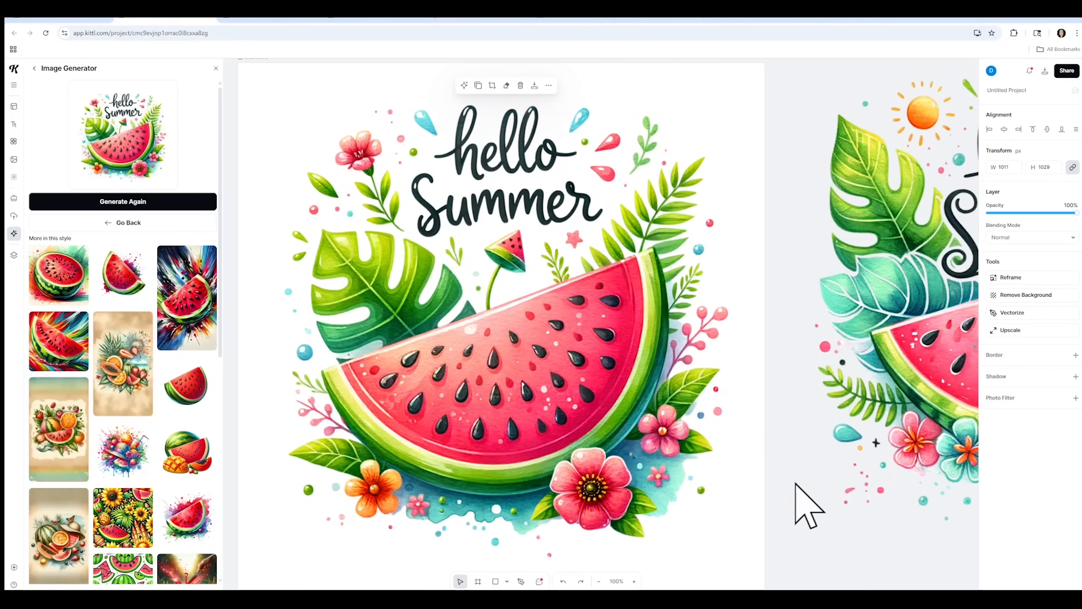
pyautogui.click(788, 448)
pyautogui.moveTo(502, 400); pyautogui.dragTo(986, 20)
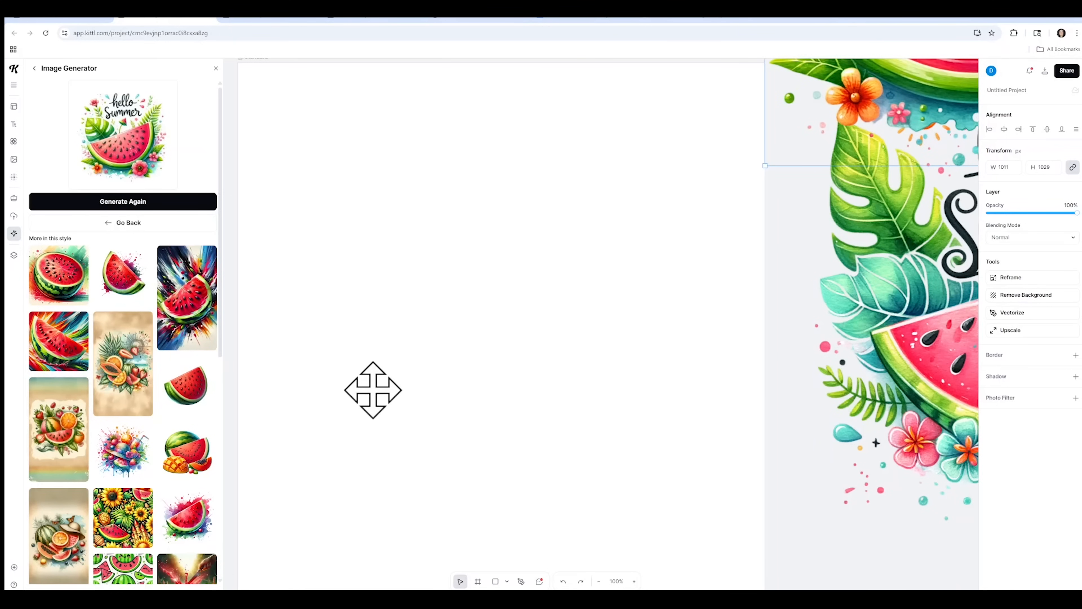
# Step: Add the paint-splash watermelon and beach umbrella image from the similar-style suggestions, enlarge it and position it on the artboard
pyautogui.scroll(-1, 225, 249)
pyautogui.scroll(-4, 230, 273)
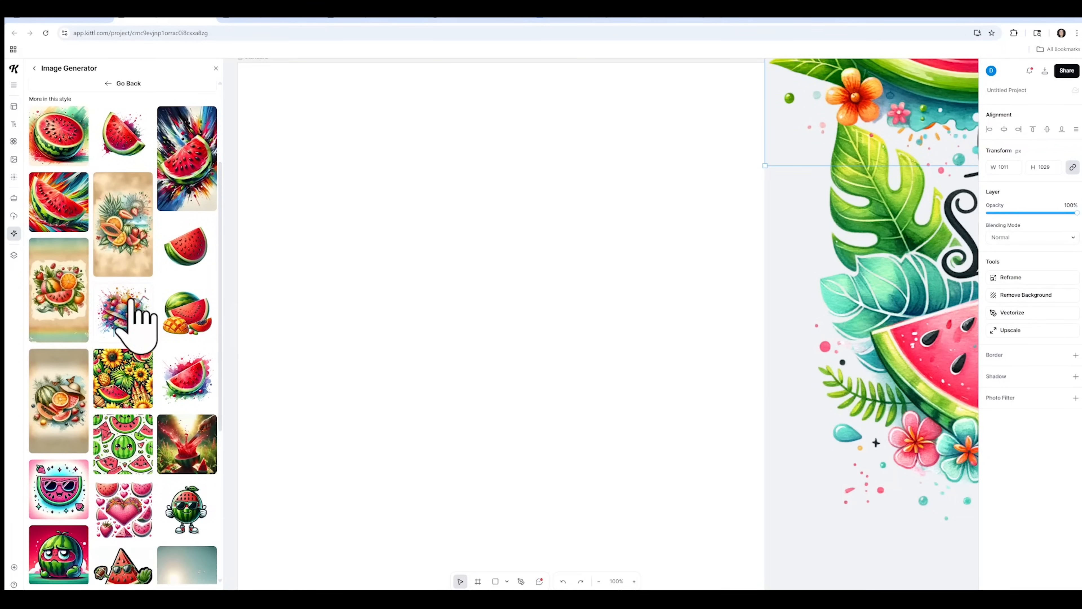
pyautogui.scroll(-9, 145, 375)
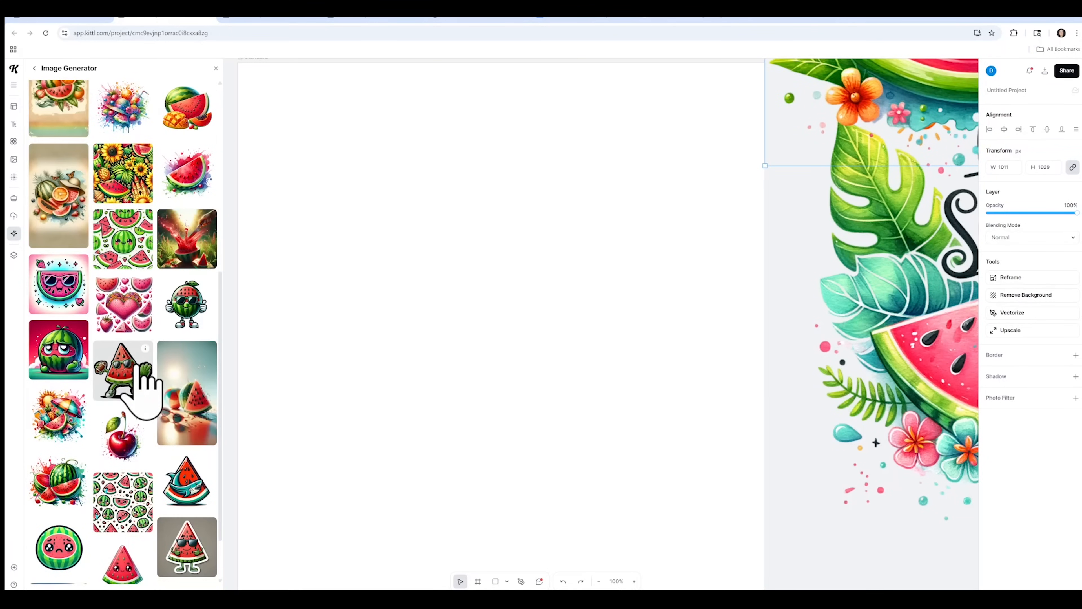
pyautogui.click(66, 348)
pyautogui.moveTo(507, 377); pyautogui.dragTo(399, 292)
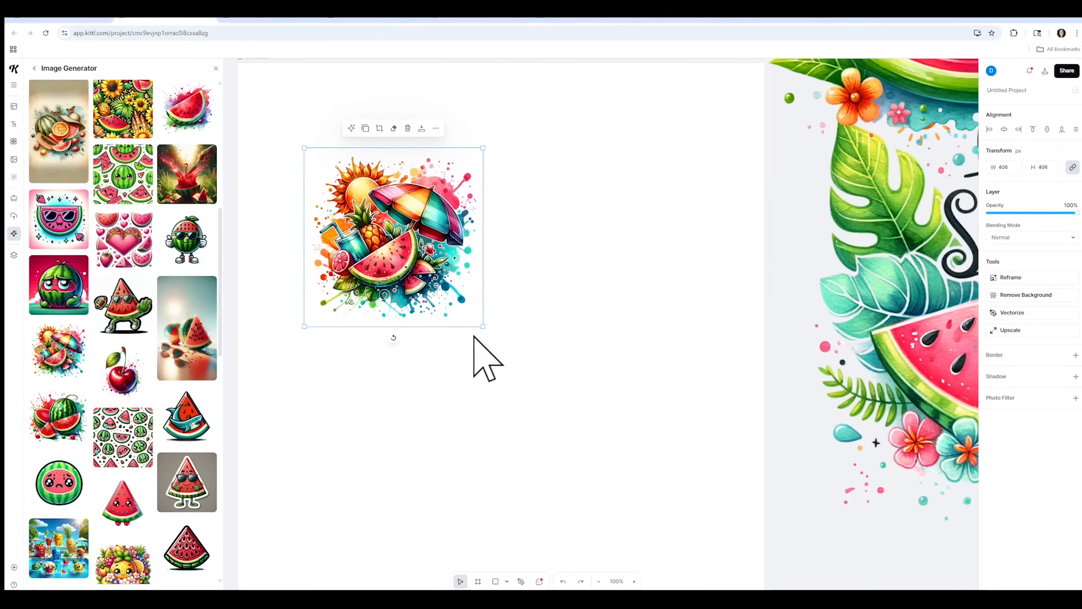
pyautogui.moveTo(483, 326); pyautogui.dragTo(703, 494)
pyautogui.moveTo(533, 416); pyautogui.dragTo(534, 377)
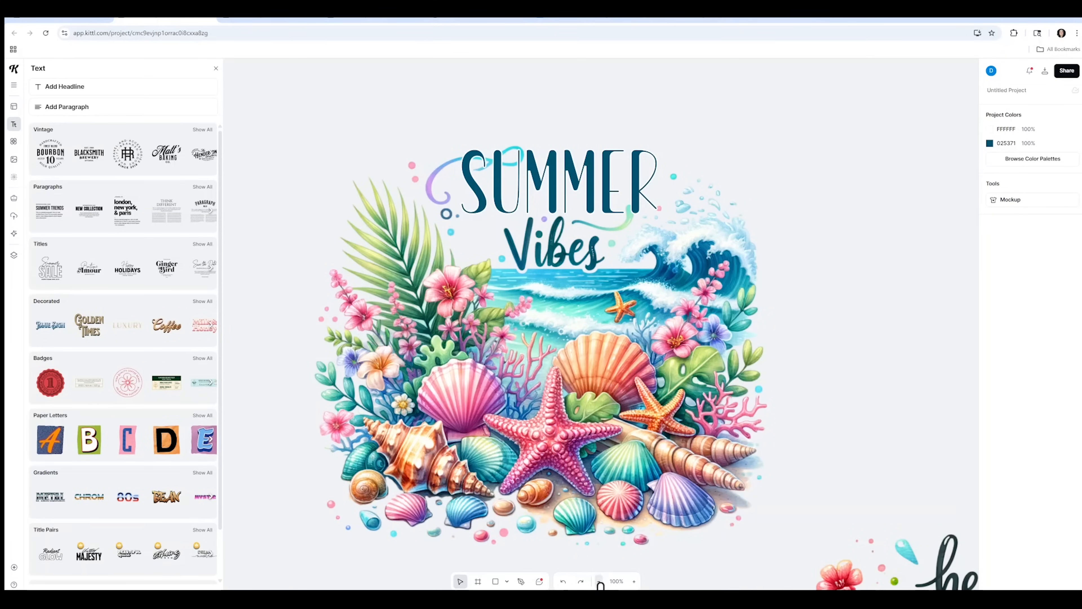
# Step: Arrange the two "hello Summer" illustrations in a row beside the two "Summer Vibes" illustrations above the artboard
pyautogui.click(598, 581)
pyautogui.click(599, 582)
pyautogui.click(599, 582)
pyautogui.moveTo(577, 390); pyautogui.dragTo(584, 340)
pyautogui.moveTo(580, 425); pyautogui.dragTo(656, 330)
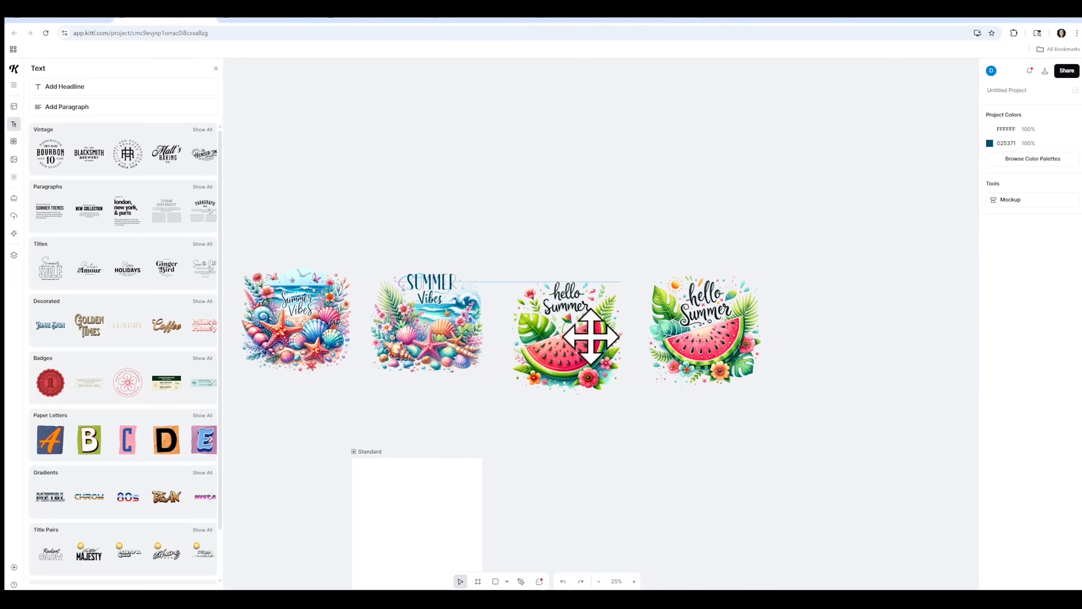
# Step: Place the "hello Summer" illustration with the small watermelon slice under its lettering on the artboard and centre it
pyautogui.moveTo(591, 337); pyautogui.dragTo(441, 526)
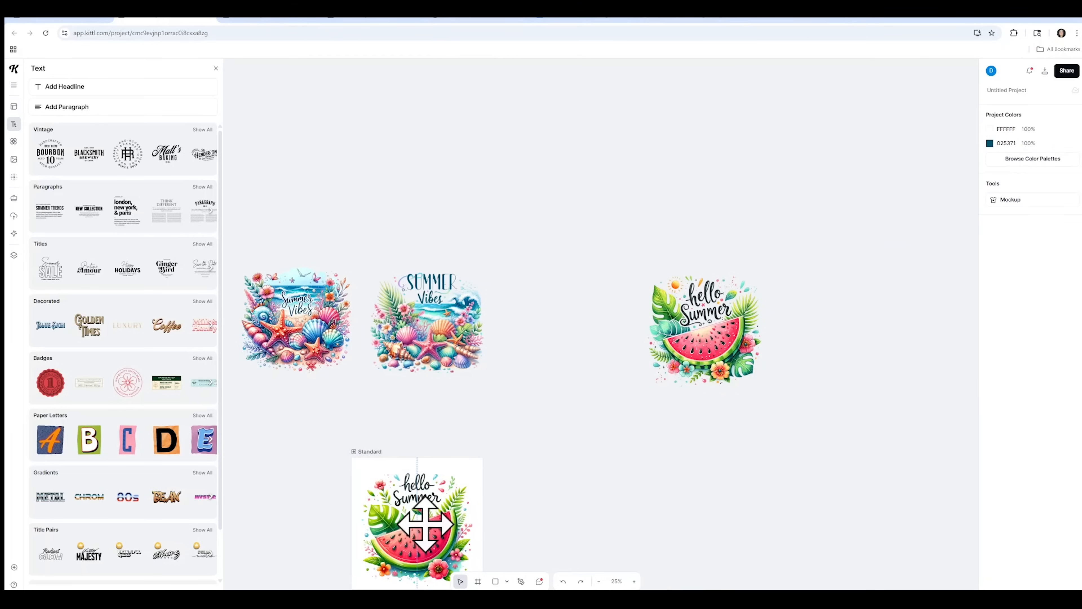
pyautogui.click(422, 514)
pyautogui.click(634, 582)
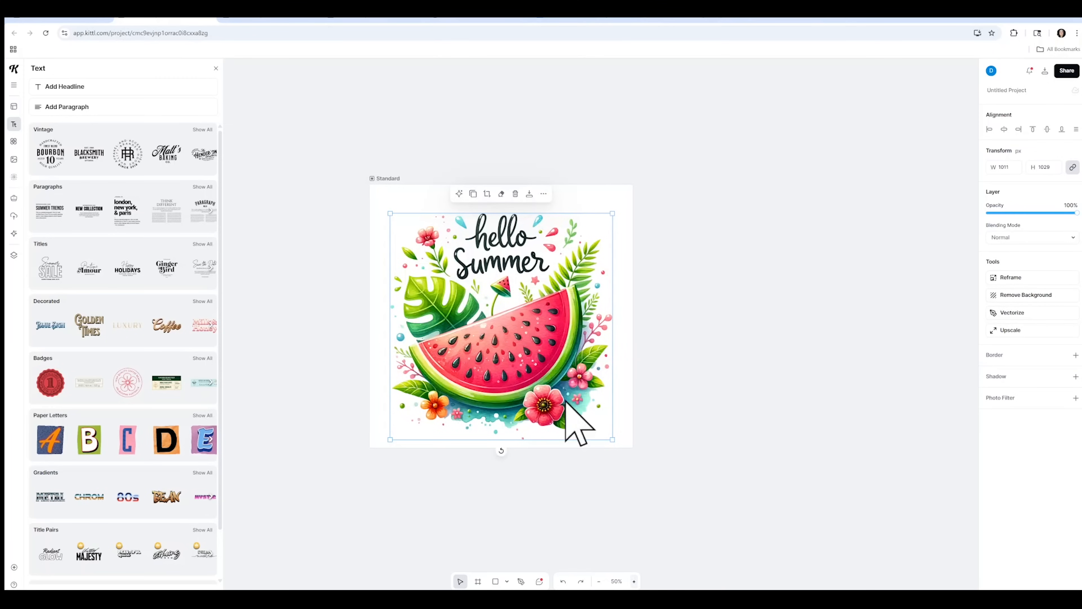
pyautogui.moveTo(531, 261)
pyautogui.mouseDown()
pyautogui.moveTo(591, 256)
pyautogui.moveTo(536, 252)
pyautogui.mouseUp()
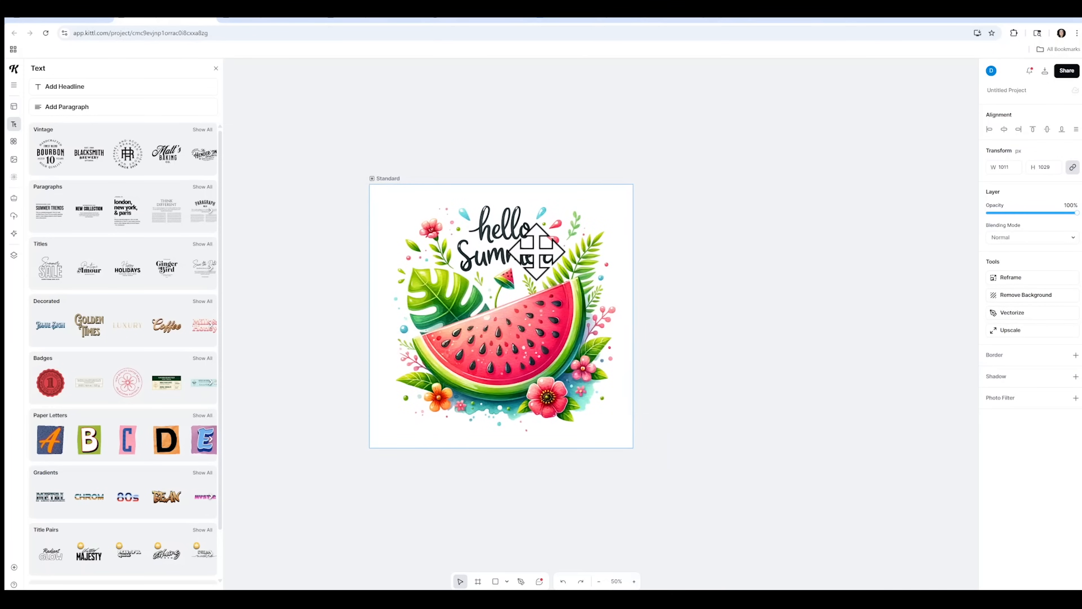
pyautogui.click(877, 440)
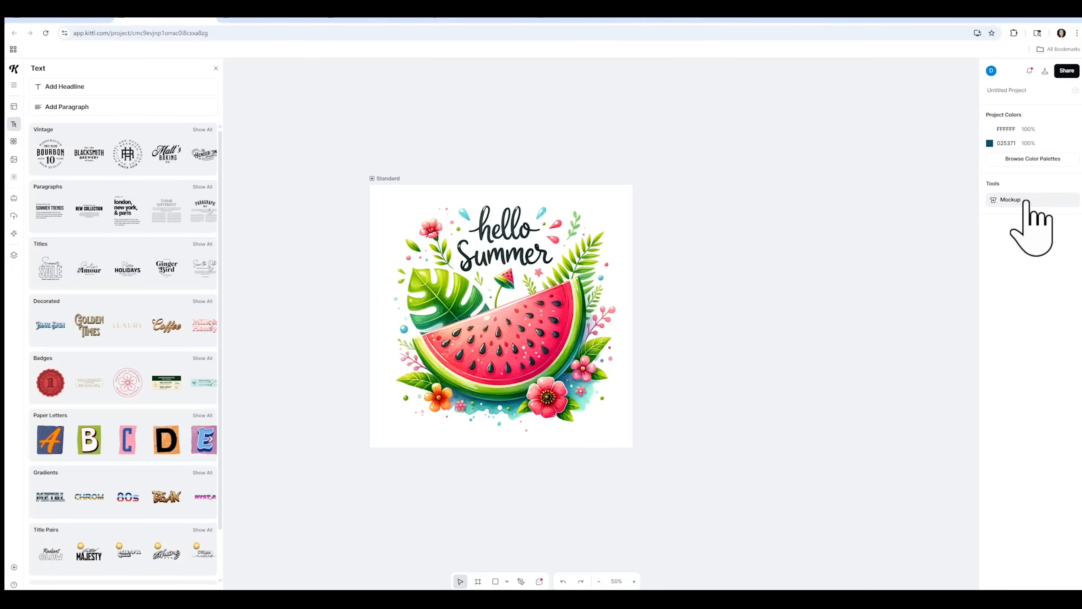
# Step: Create a mockup with the Sun Kissed tote bag scene and enlarge the design to fill the front of the bag
pyautogui.click(1025, 200)
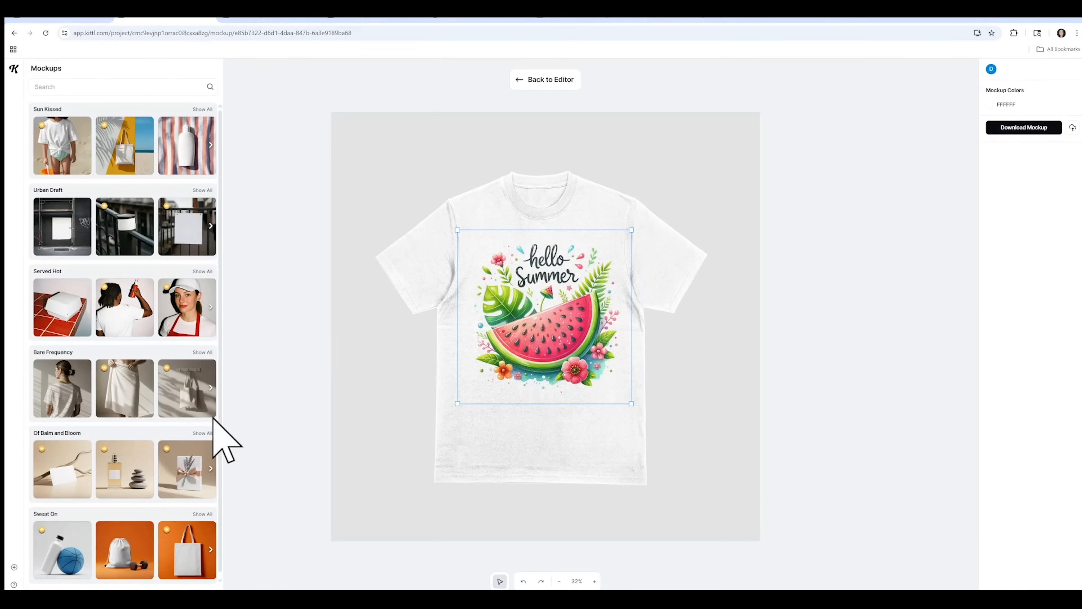
pyautogui.click(127, 155)
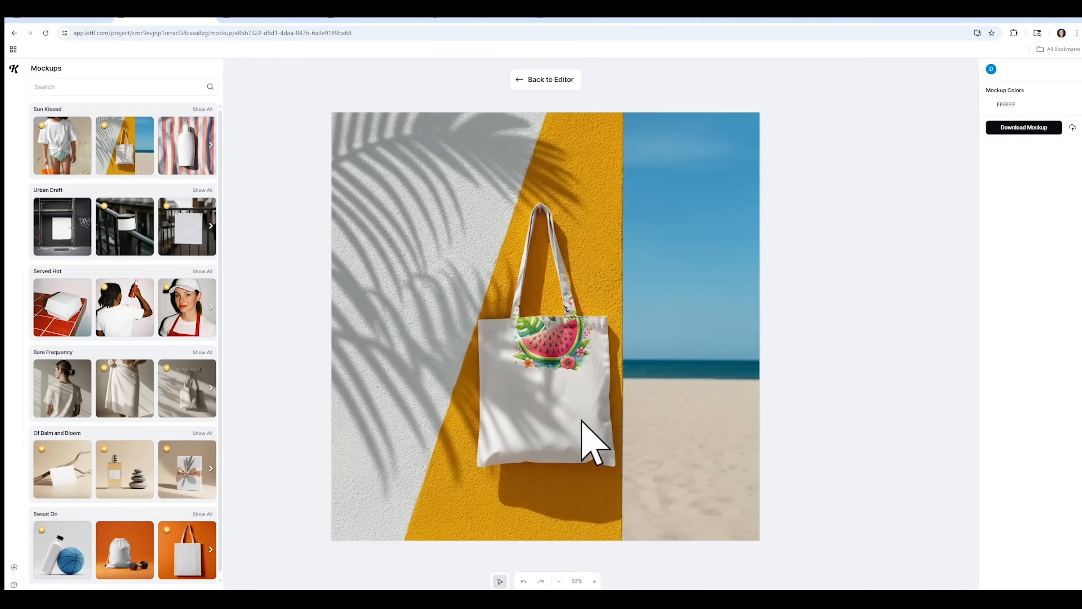
pyautogui.moveTo(570, 314); pyautogui.dragTo(546, 404)
pyautogui.moveTo(578, 361); pyautogui.dragTo(604, 329)
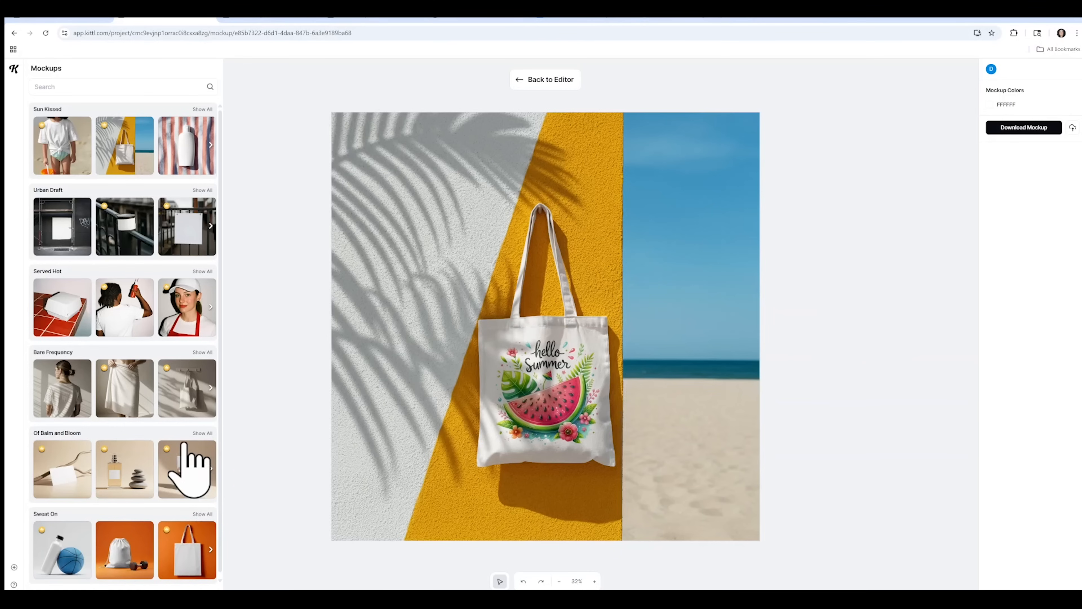
# Step: Search the mockups for "tumbler", apply the handled tumbler held on the beach, and position the design on it
pyautogui.click(110, 88)
pyautogui.write('TUMBLE')
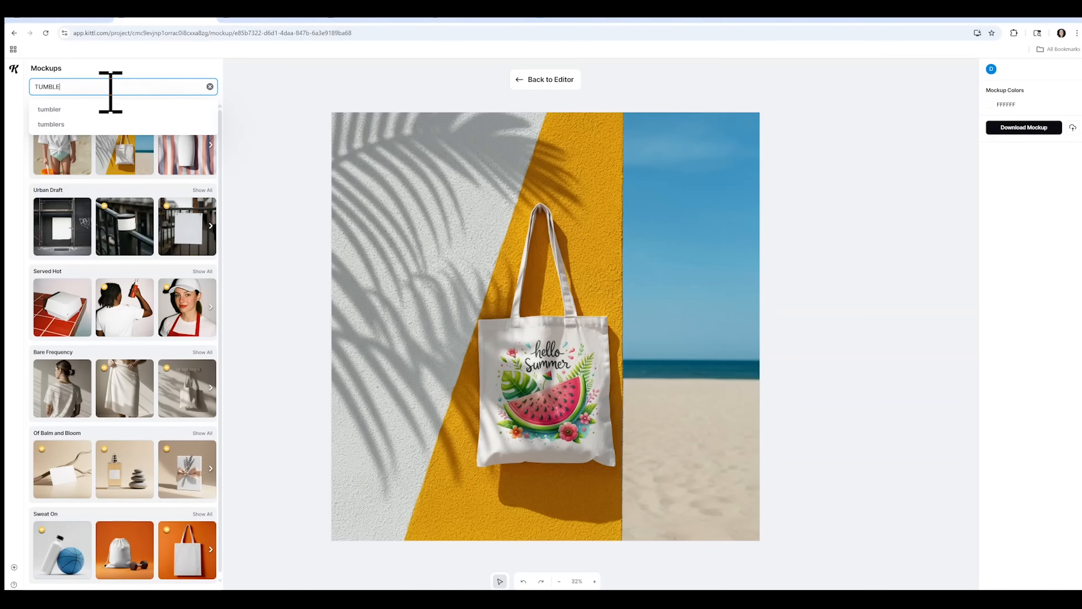
pyautogui.write('R')
pyautogui.click(69, 109)
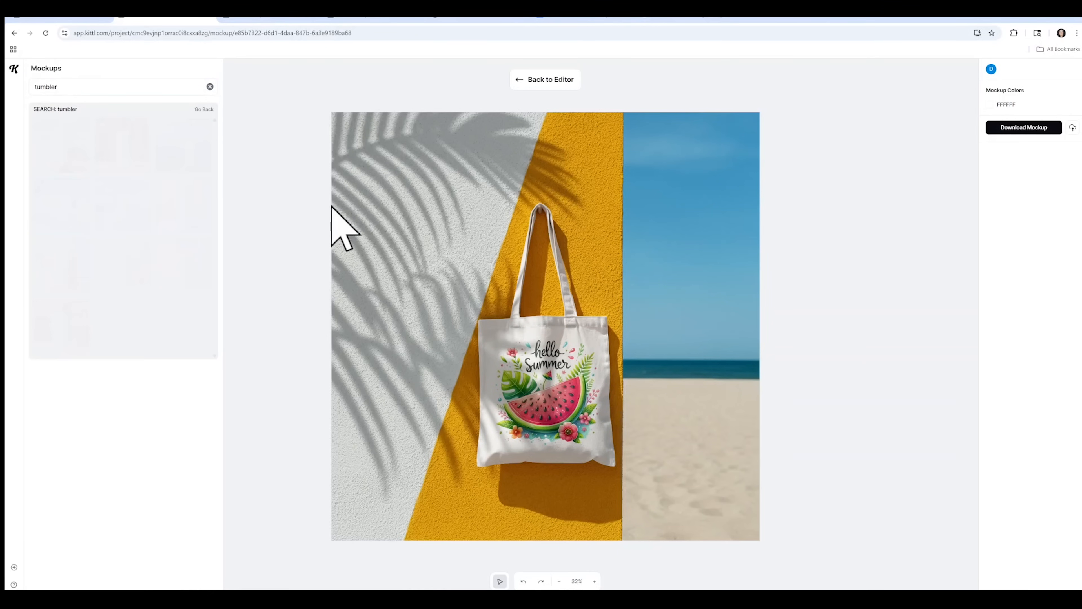
pyautogui.click(108, 177)
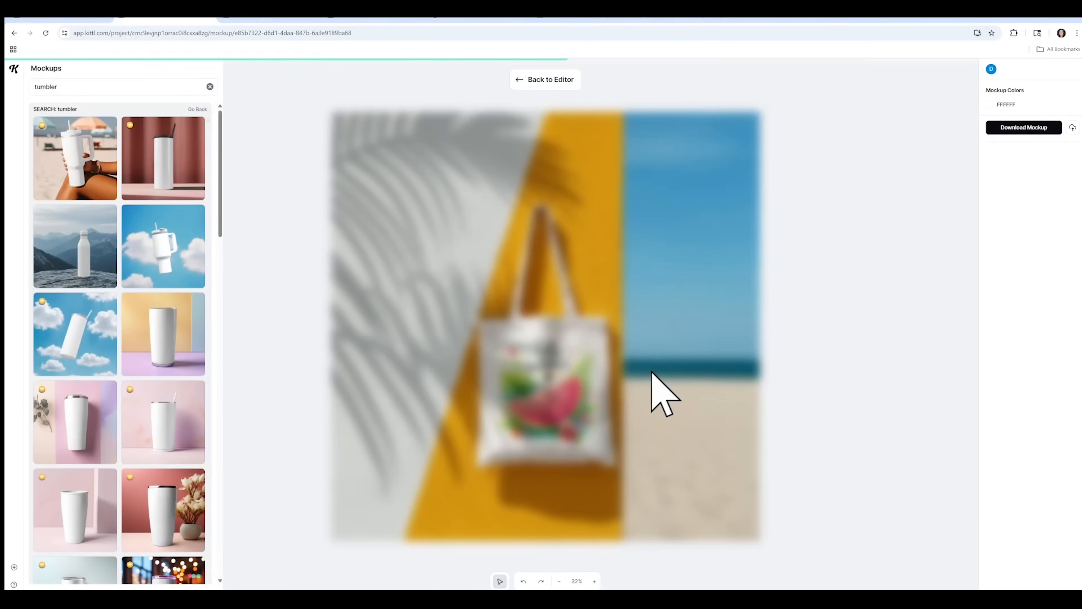
pyautogui.moveTo(571, 339); pyautogui.dragTo(541, 280)
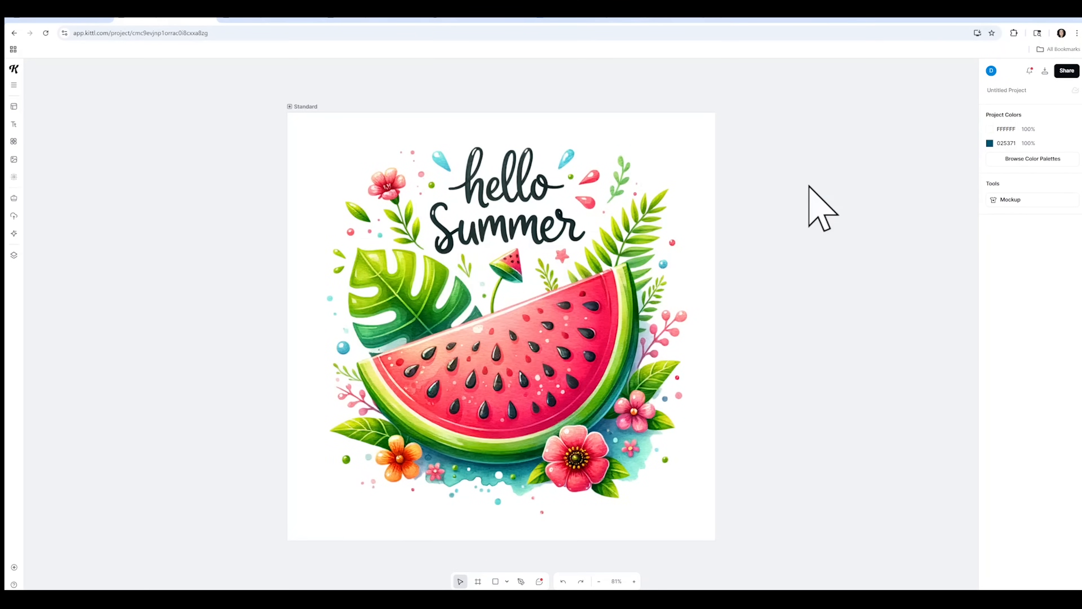
# Step: Nudge the illustration to the centre of the artboard and set the Standard artboard's download to PNG at 300 dpi
pyautogui.moveTo(520, 399)
pyautogui.mouseDown()
pyautogui.moveTo(721, 382)
pyautogui.moveTo(517, 394)
pyautogui.mouseUp()
pyautogui.click(891, 279)
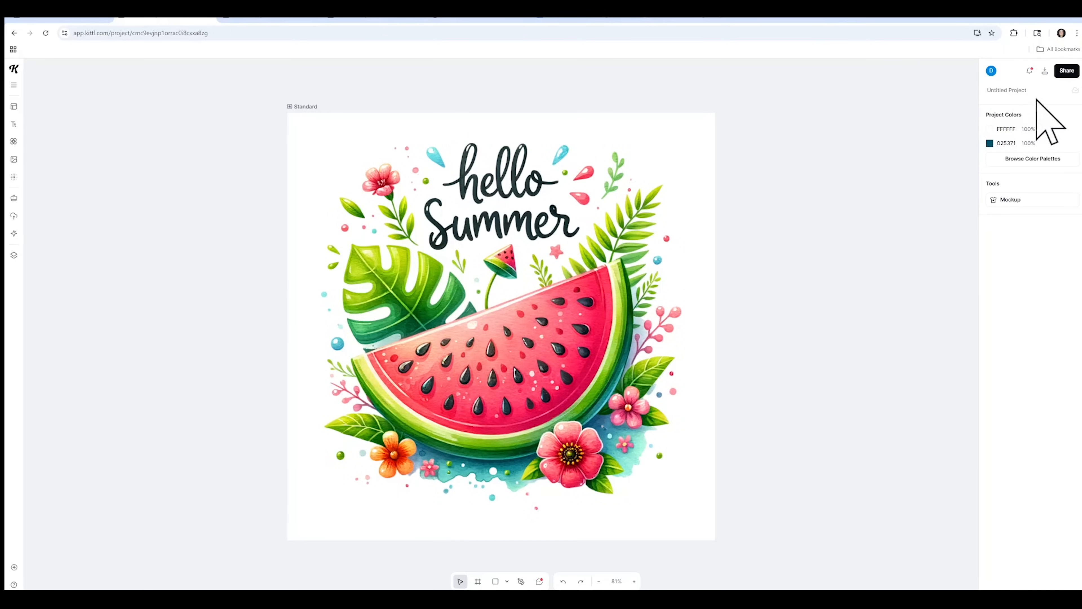
pyautogui.click(1045, 71)
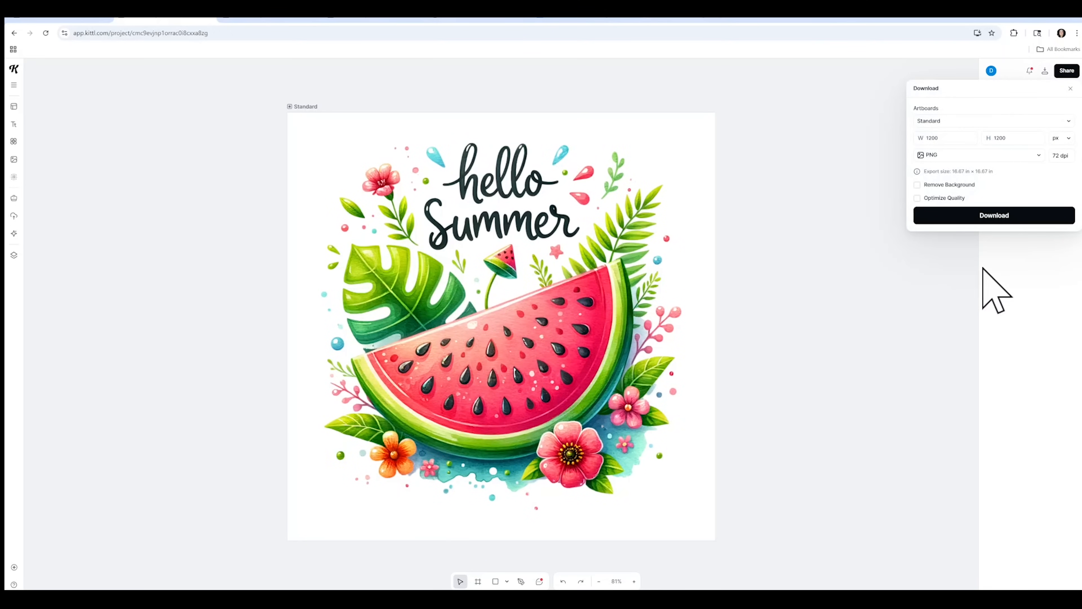
pyautogui.click(1014, 120)
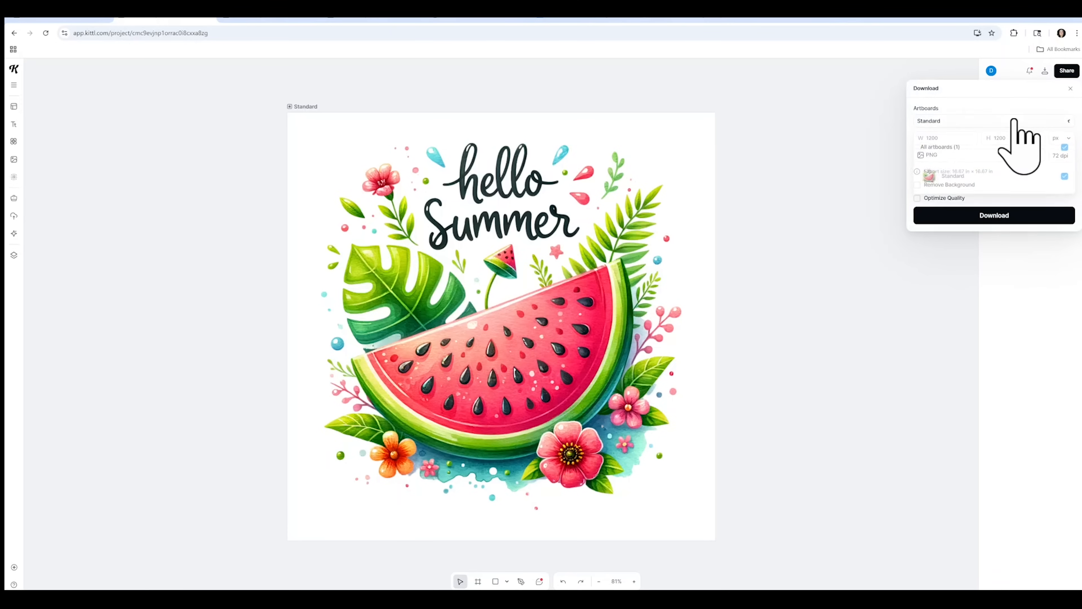
pyautogui.click(980, 121)
pyautogui.click(985, 155)
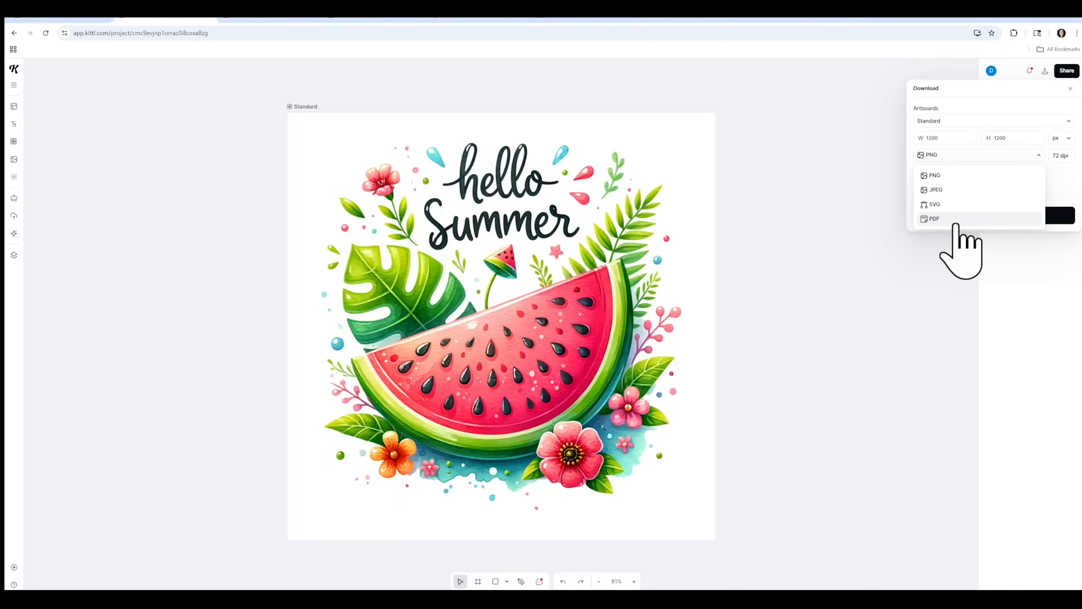
pyautogui.click(955, 176)
pyautogui.click(1061, 156)
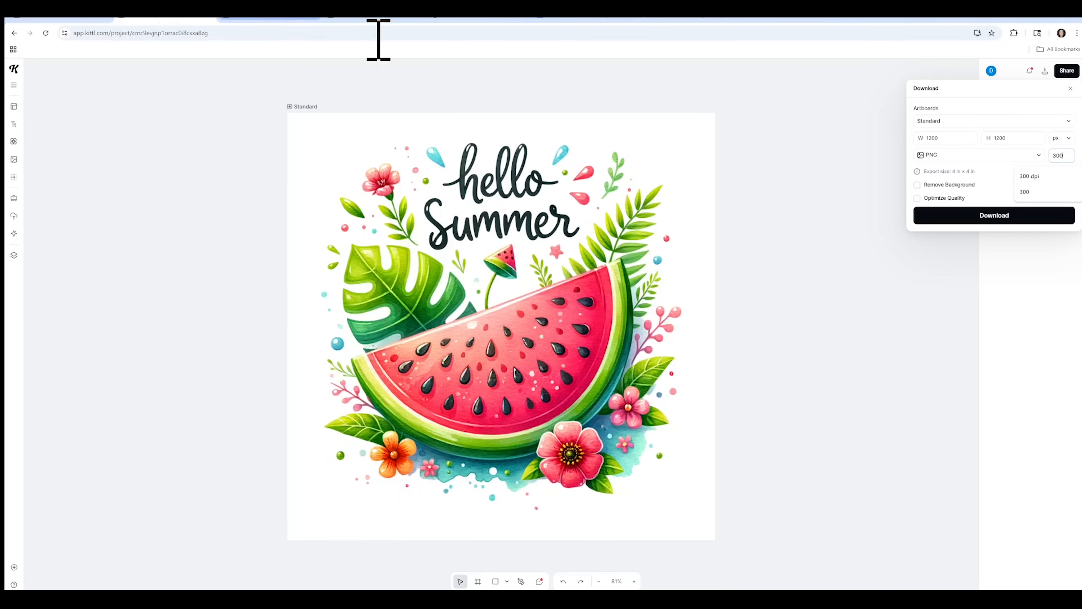
pyautogui.click(1020, 176)
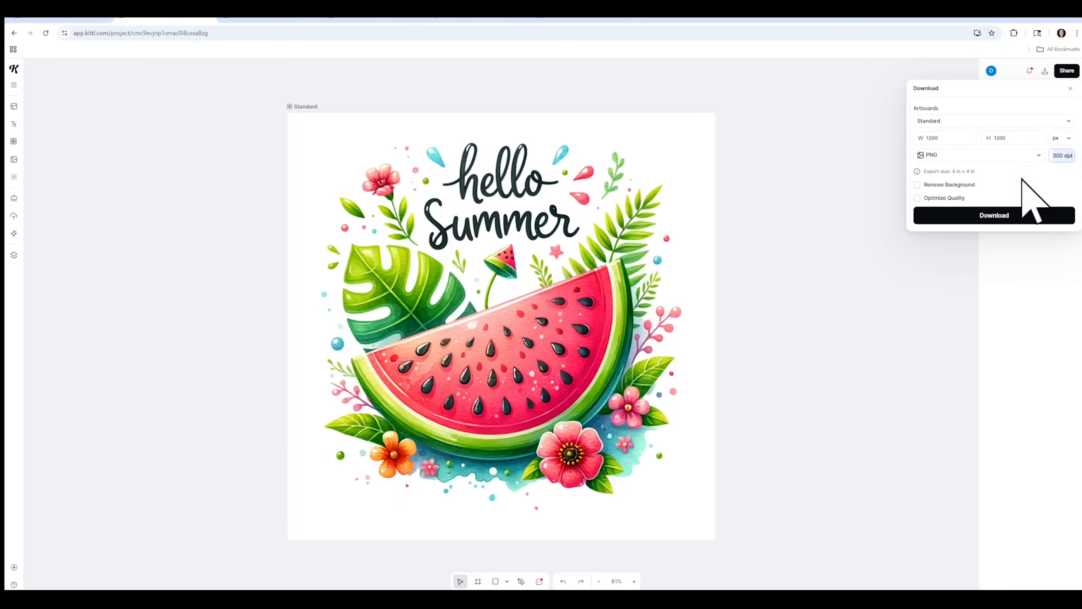
# Step: Set the download size to 10 × 10 in and enable the background removal and quality optimization options
pyautogui.click(917, 185)
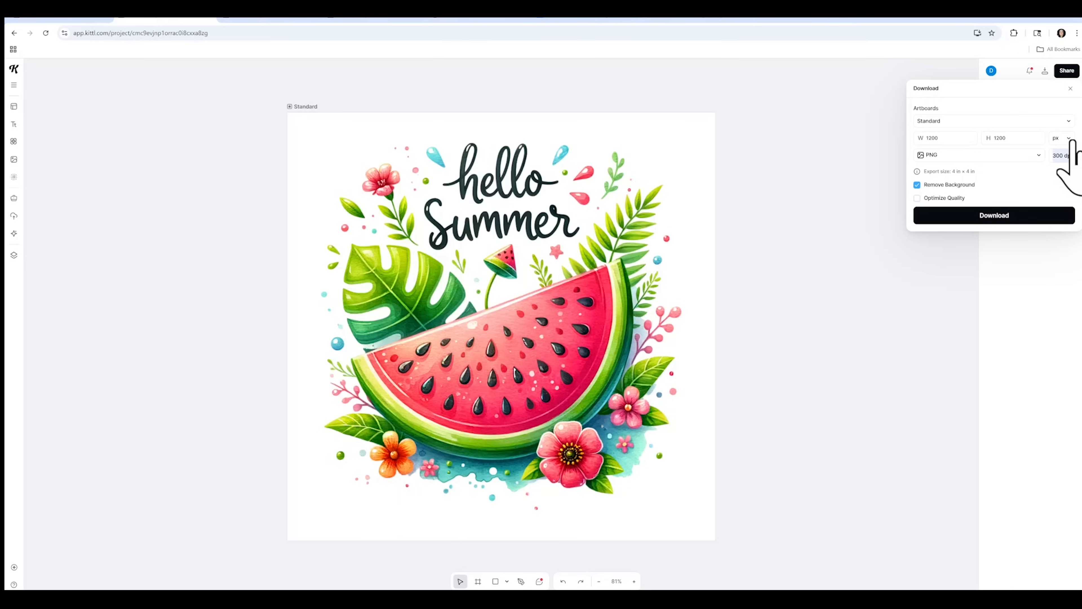
pyautogui.click(1063, 158)
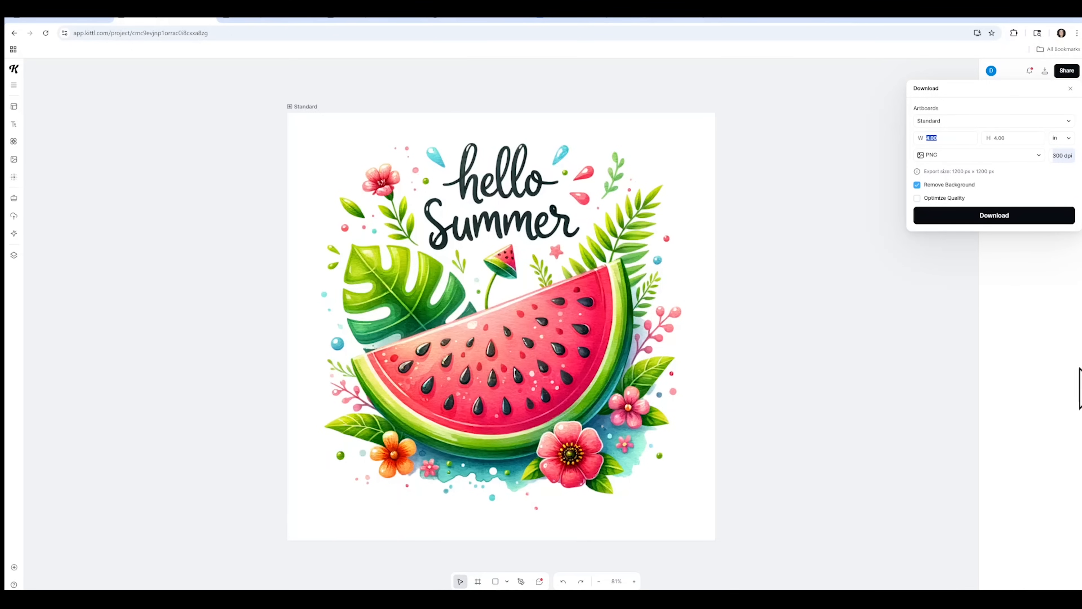
pyautogui.write('10')
pyautogui.click(1024, 141)
pyautogui.click(1035, 175)
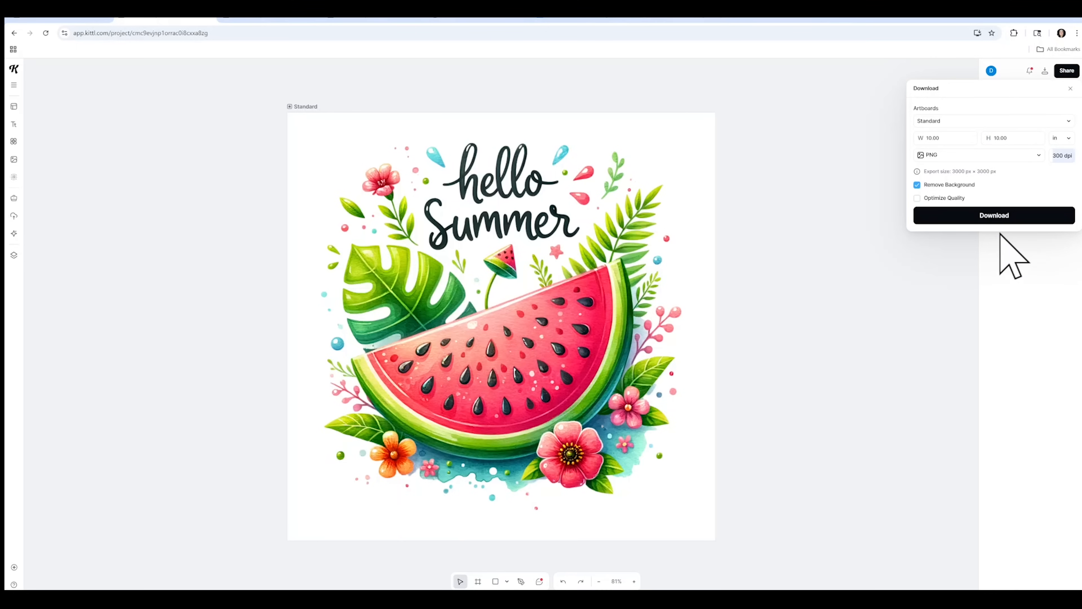
pyautogui.click(917, 198)
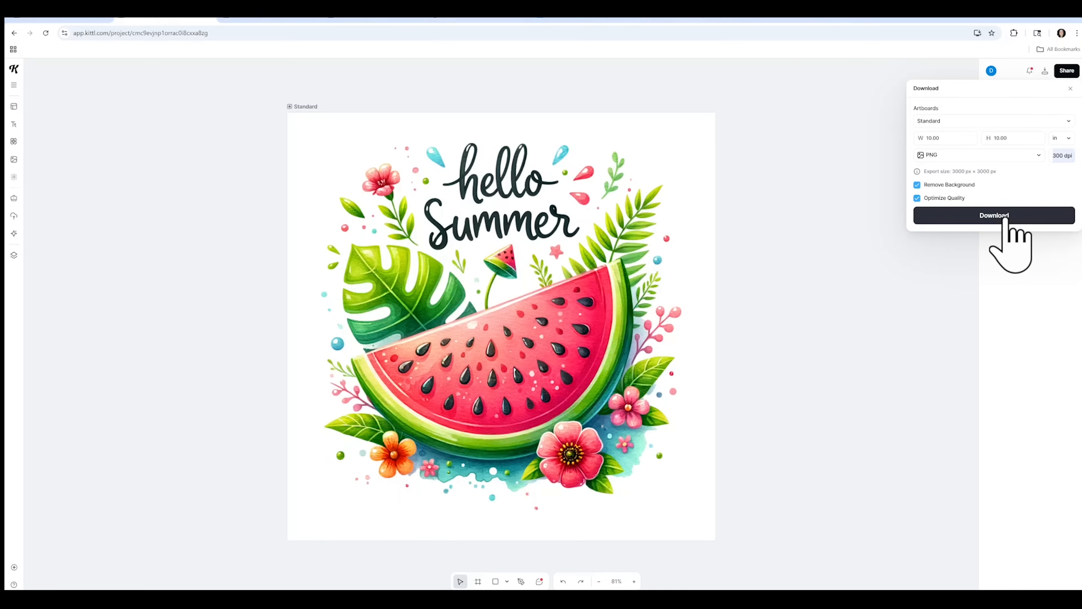